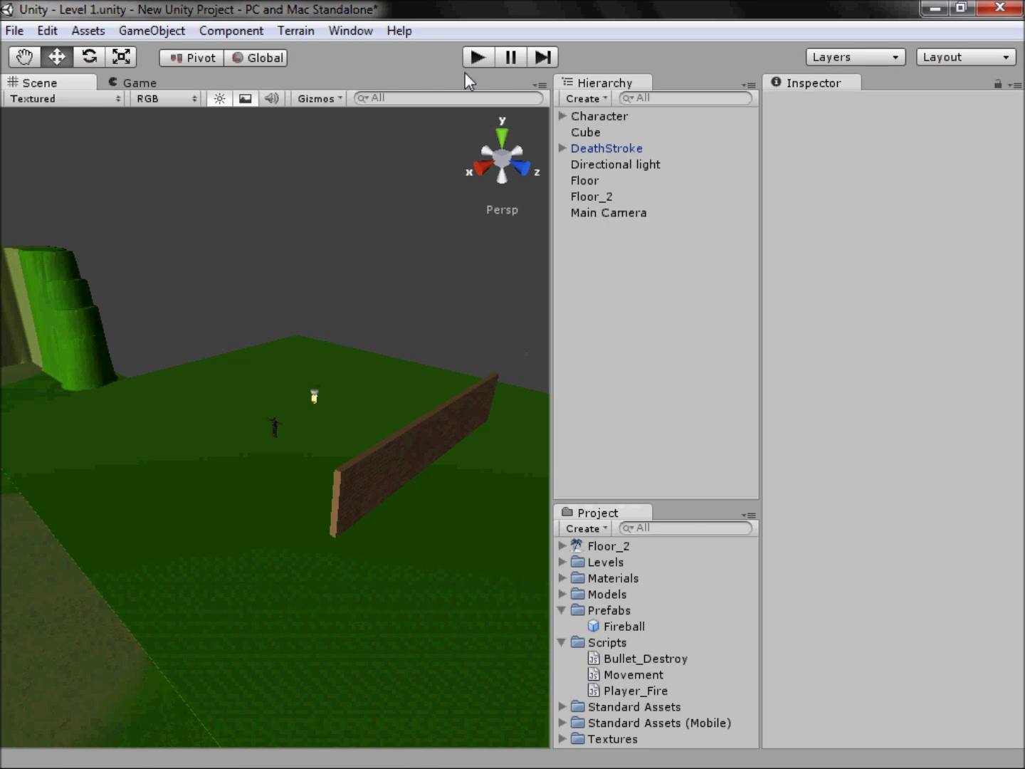
Test-play the fireball level, stop Play mode, and switch to the free 3D models website.
{"action": "left_click", "coordinate": [479, 62]}
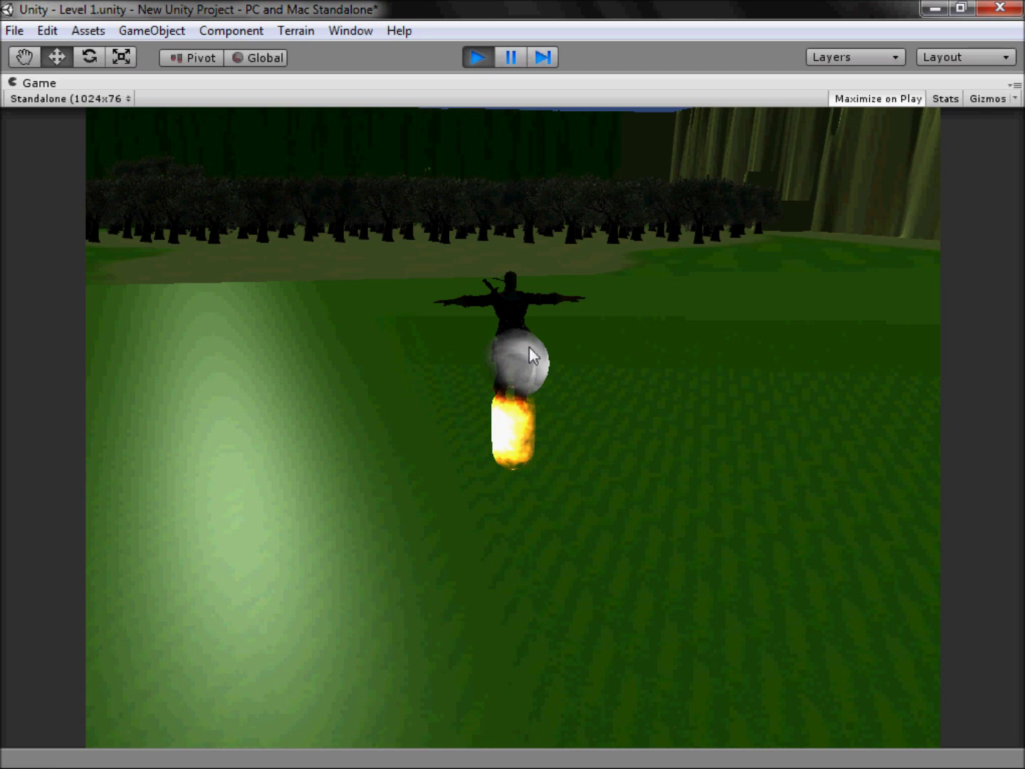
{"action": "key", "text": "Right"}
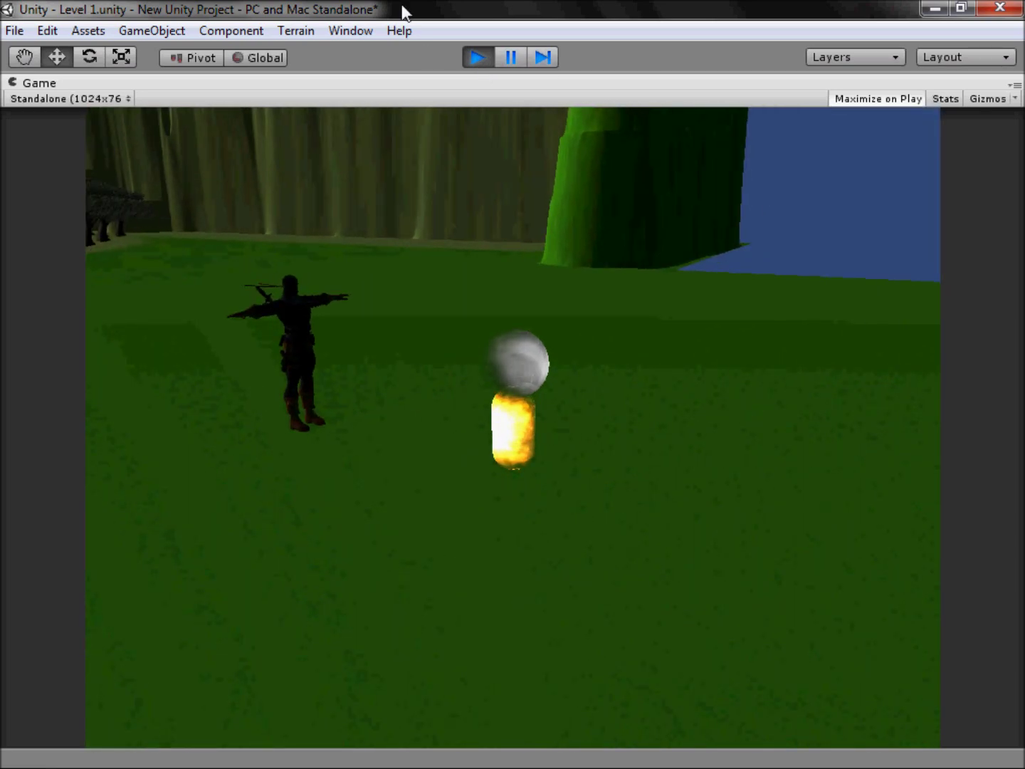
{"action": "left_click", "coordinate": [471, 60]}
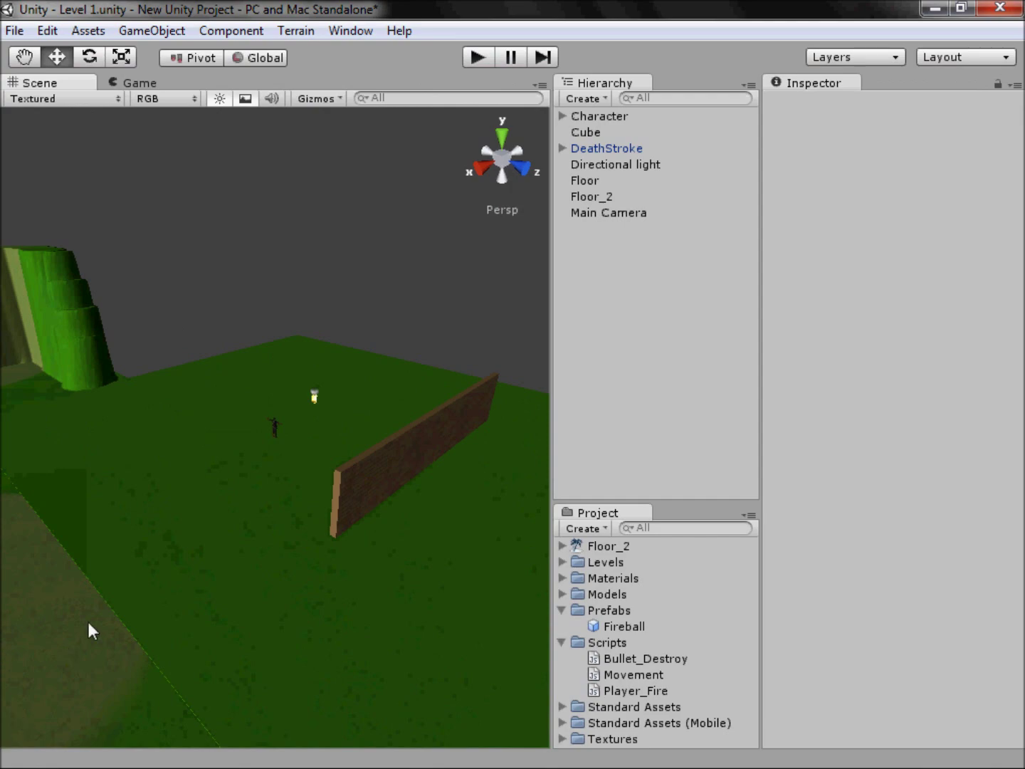
{"action": "left_click", "coordinate": [81, 752]}
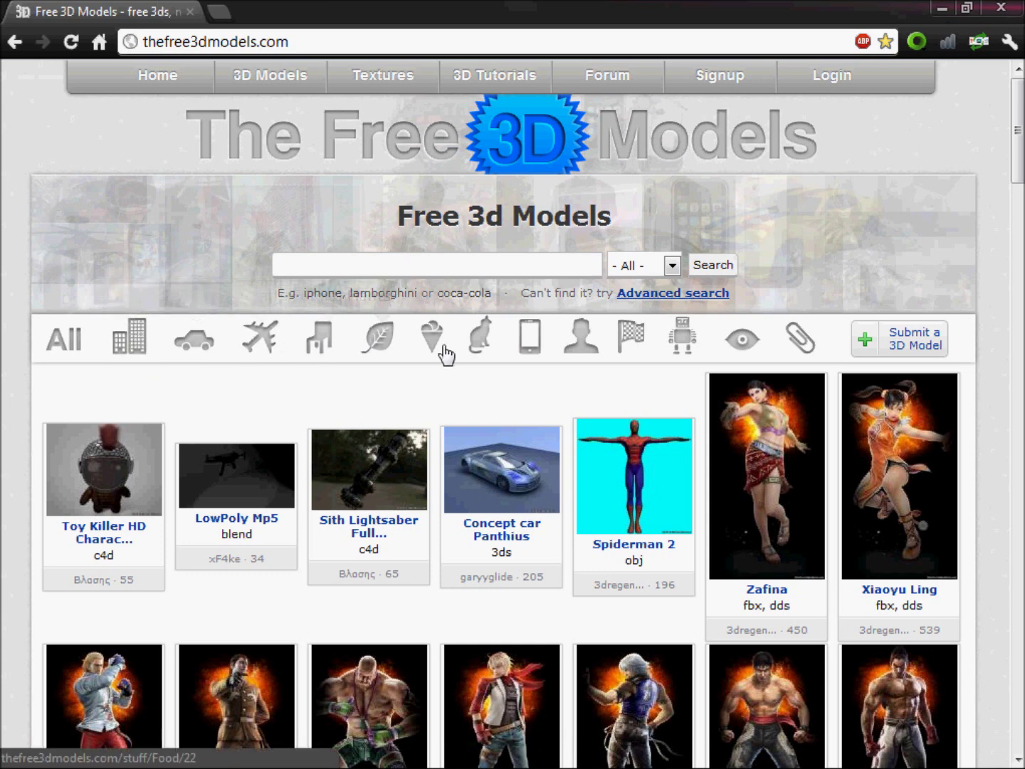
Open the Characters 3D Models category and scroll through its model listings.
{"action": "left_click", "coordinate": [585, 337]}
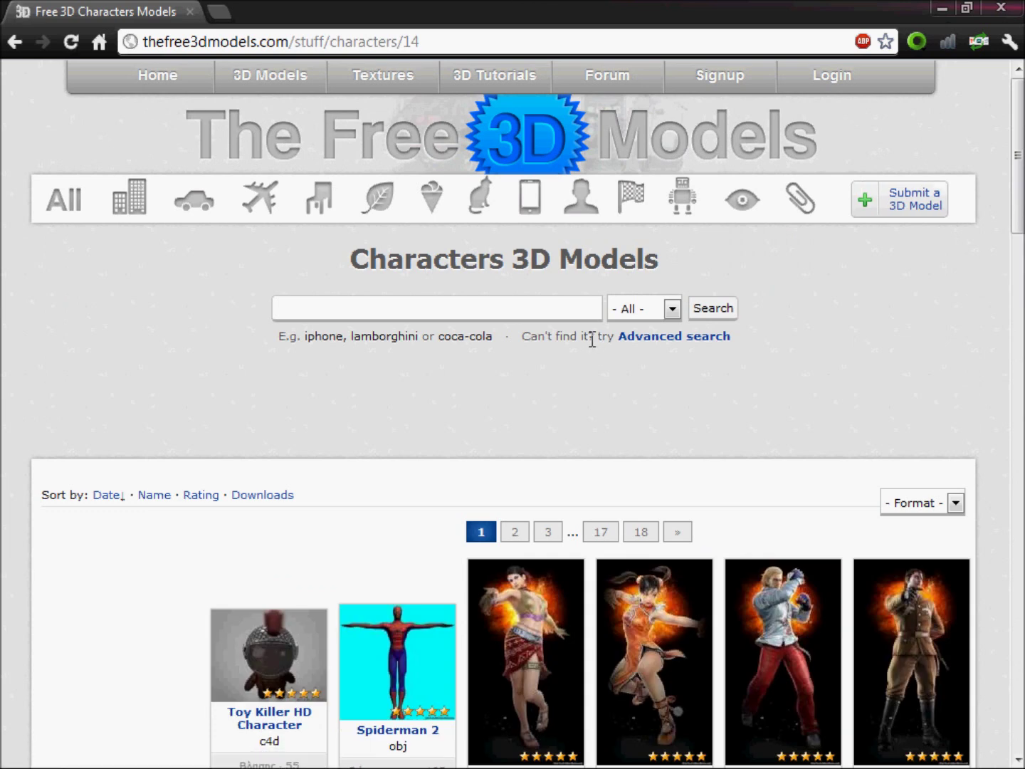
{"action": "scroll", "coordinate": [592, 341], "scroll_direction": "down", "scroll_amount": 4}
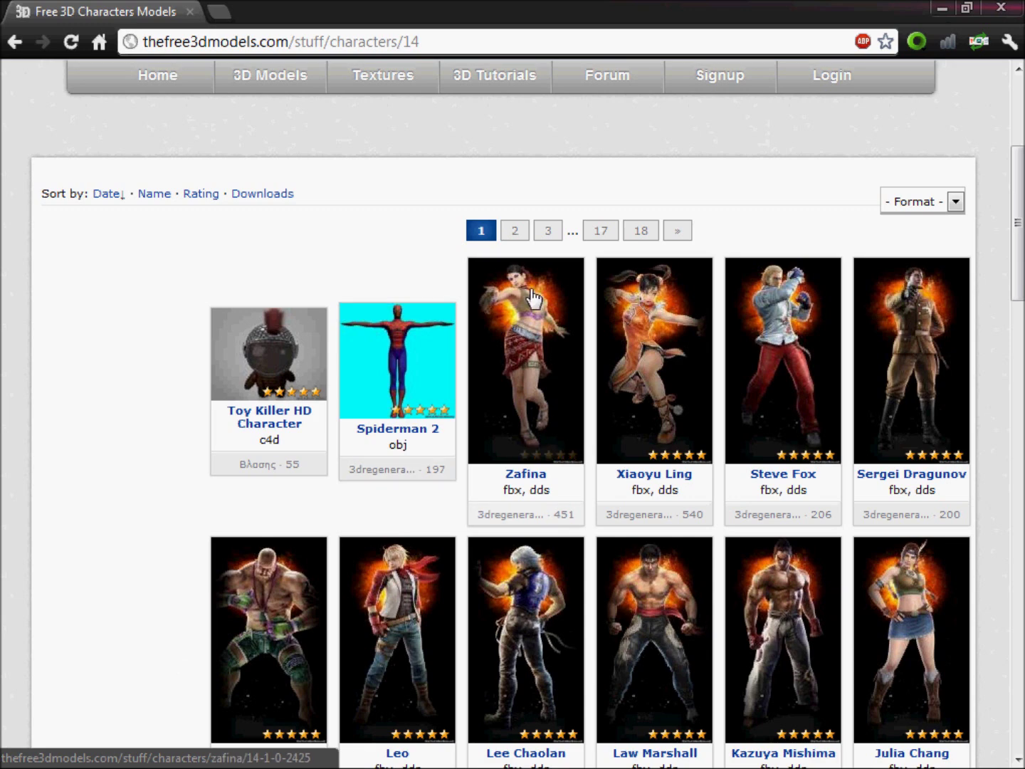
{"action": "scroll", "coordinate": [632, 408], "scroll_direction": "down", "scroll_amount": 5}
{"action": "scroll", "coordinate": [644, 554], "scroll_direction": "down", "scroll_amount": 3}
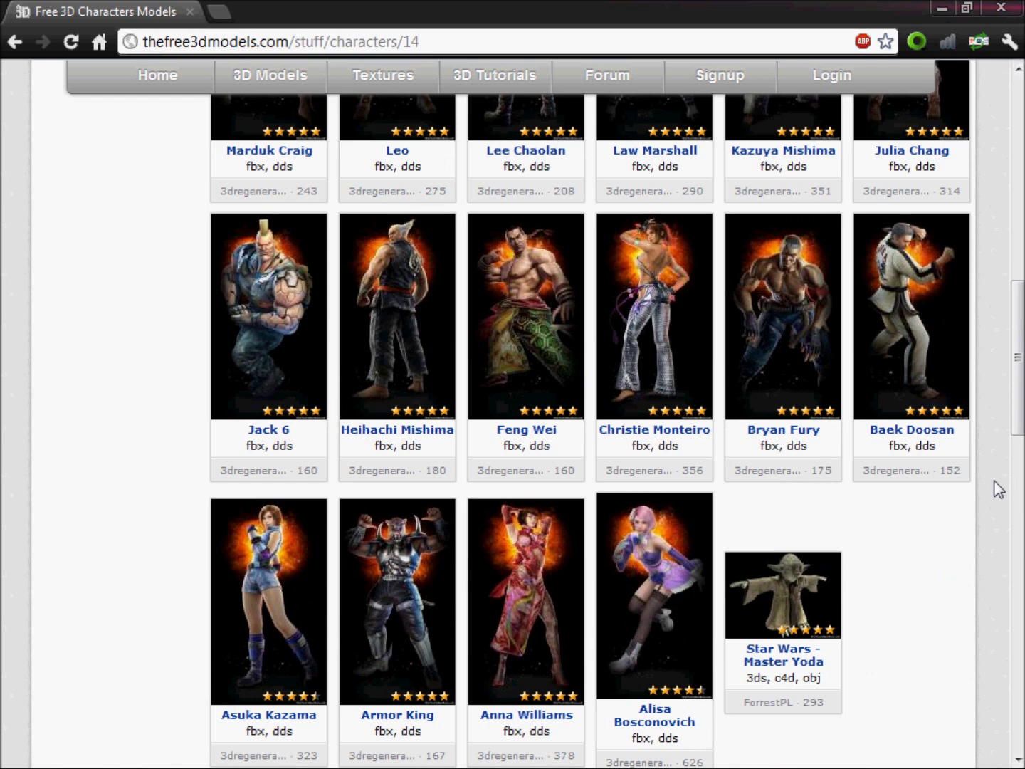
{"action": "scroll", "coordinate": [885, 484], "scroll_direction": "down", "scroll_amount": 3}
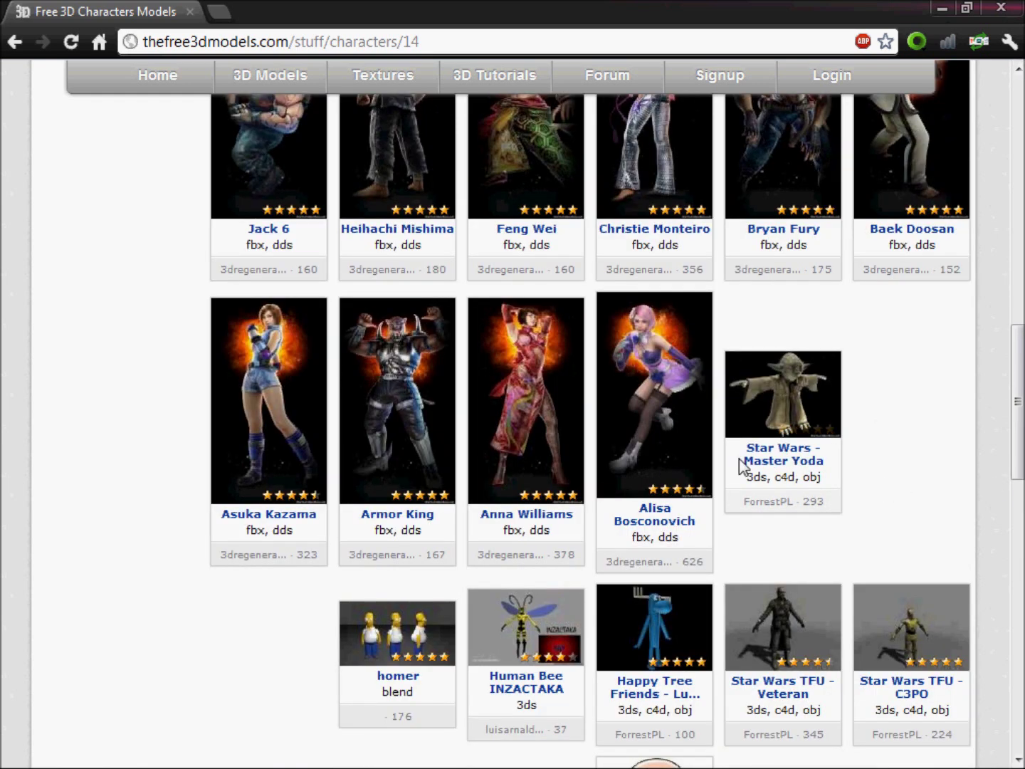
{"action": "scroll", "coordinate": [663, 470], "scroll_direction": "up", "scroll_amount": 5}
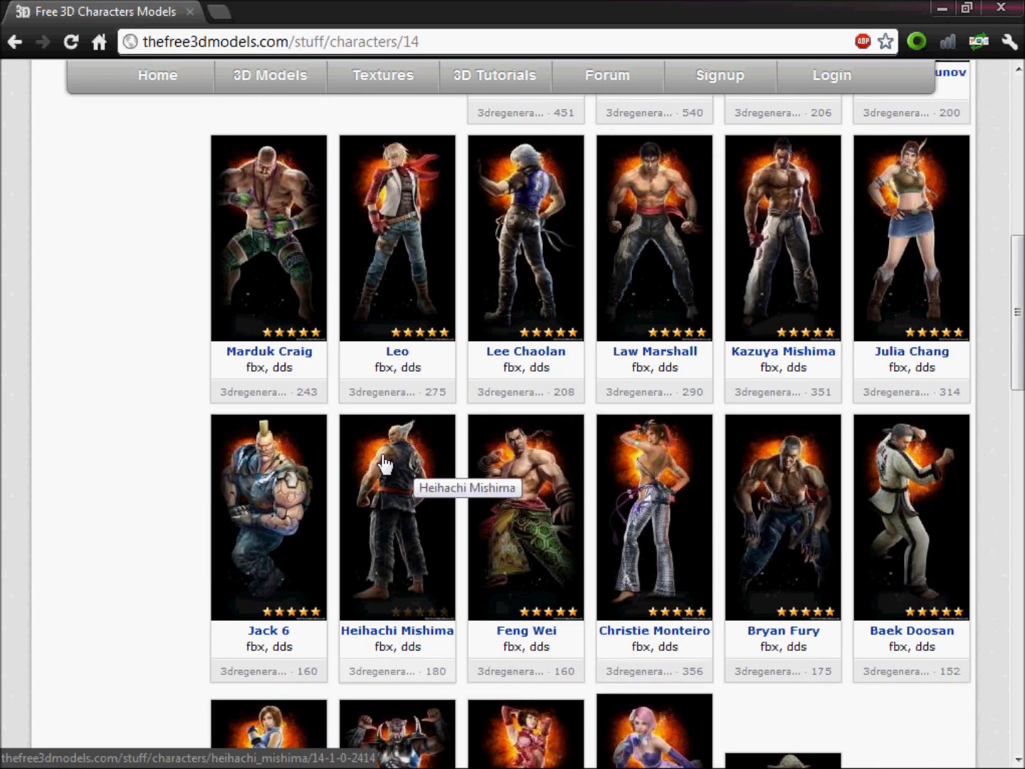
{"action": "scroll", "coordinate": [430, 497], "scroll_direction": "up", "scroll_amount": 3}
{"action": "scroll", "coordinate": [429, 496], "scroll_direction": "up", "scroll_amount": 2}
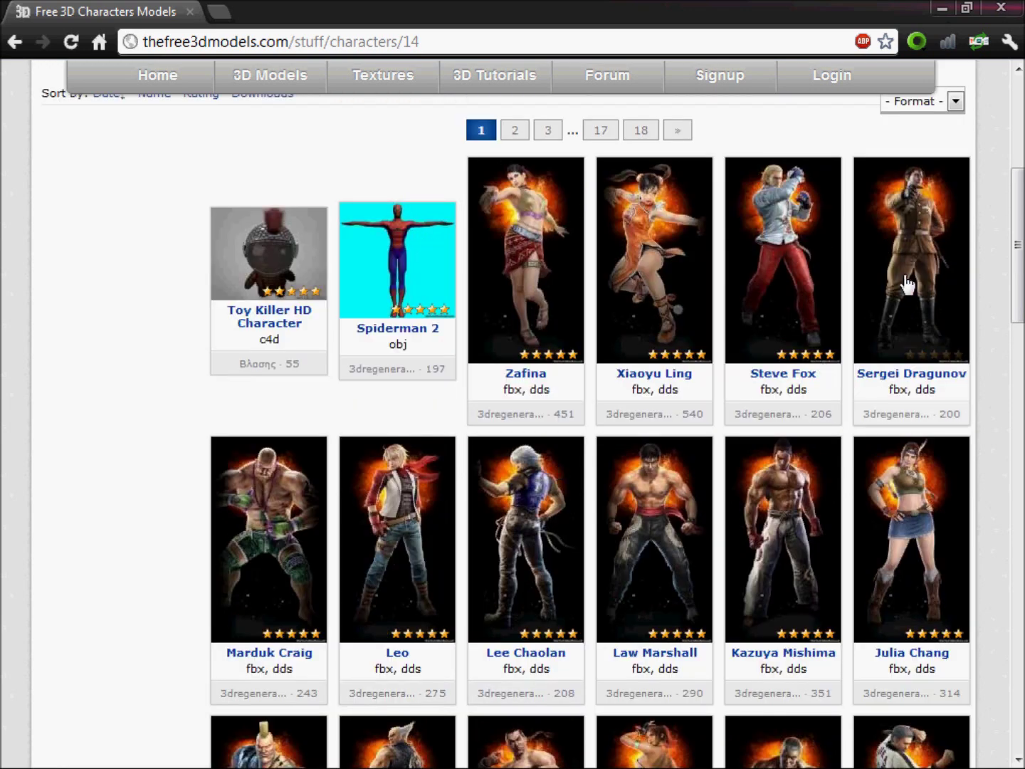
Keep scanning the character listing, then jump to its last page, page 18.
{"action": "scroll", "coordinate": [915, 271], "scroll_direction": "down", "scroll_amount": 3}
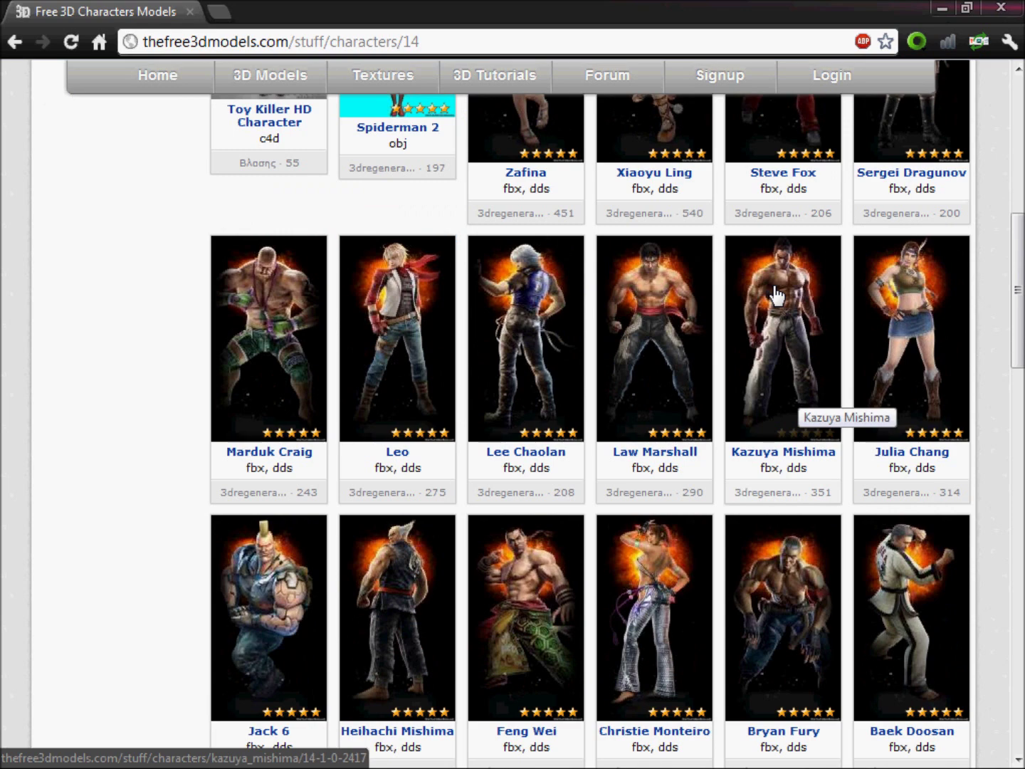
{"action": "scroll", "coordinate": [779, 313], "scroll_direction": "down", "scroll_amount": 6}
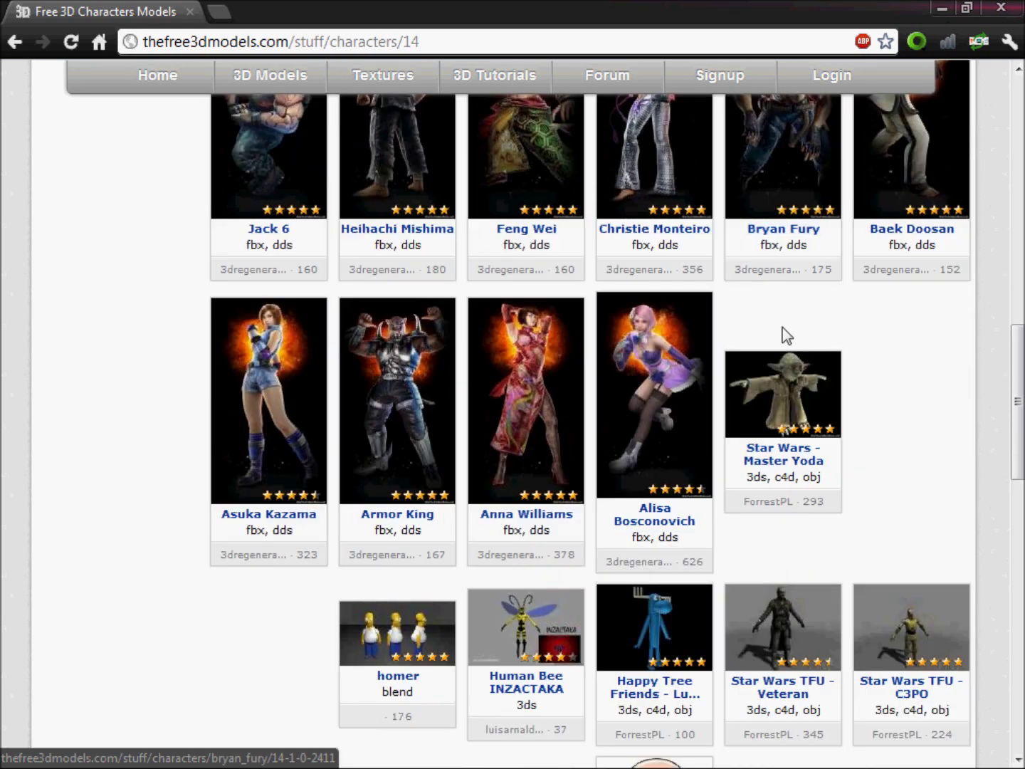
{"action": "scroll", "coordinate": [783, 335], "scroll_direction": "up", "scroll_amount": 3}
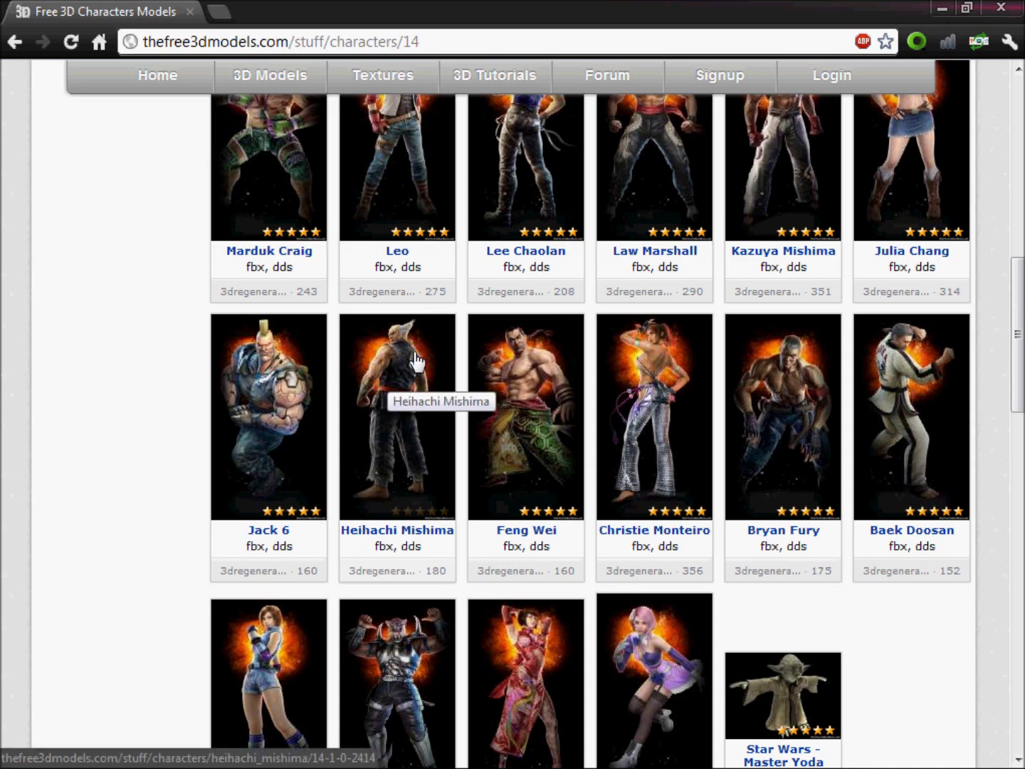
{"action": "scroll", "coordinate": [455, 360], "scroll_direction": "down", "scroll_amount": 7}
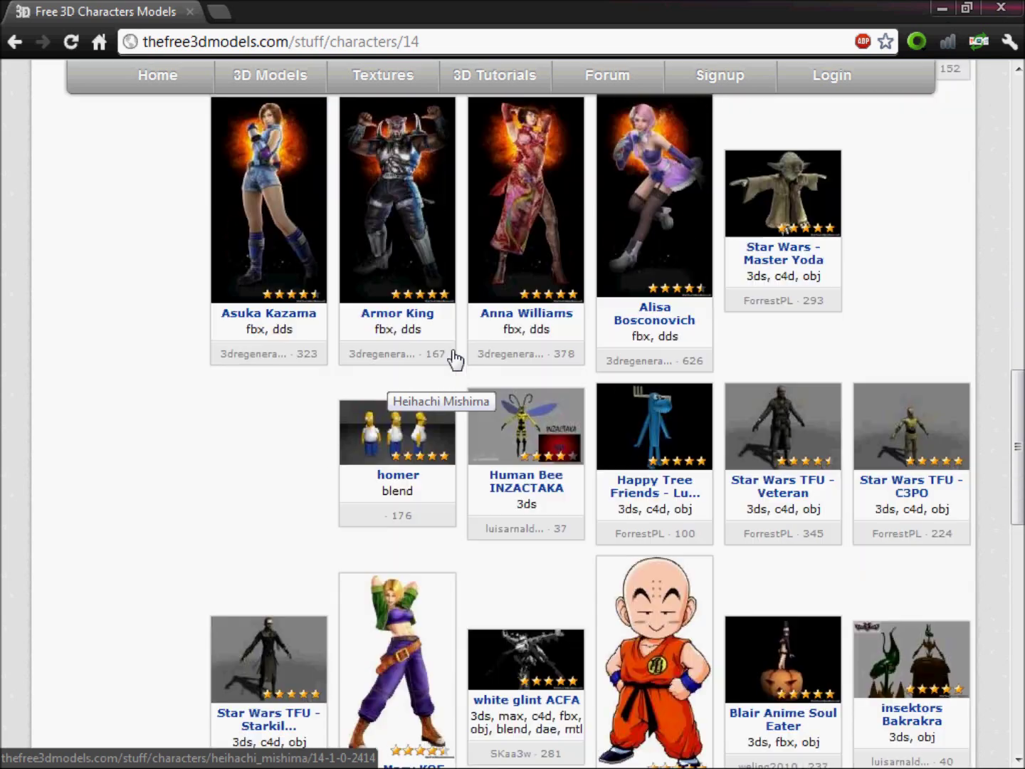
{"action": "scroll", "coordinate": [477, 322], "scroll_direction": "up", "scroll_amount": 10}
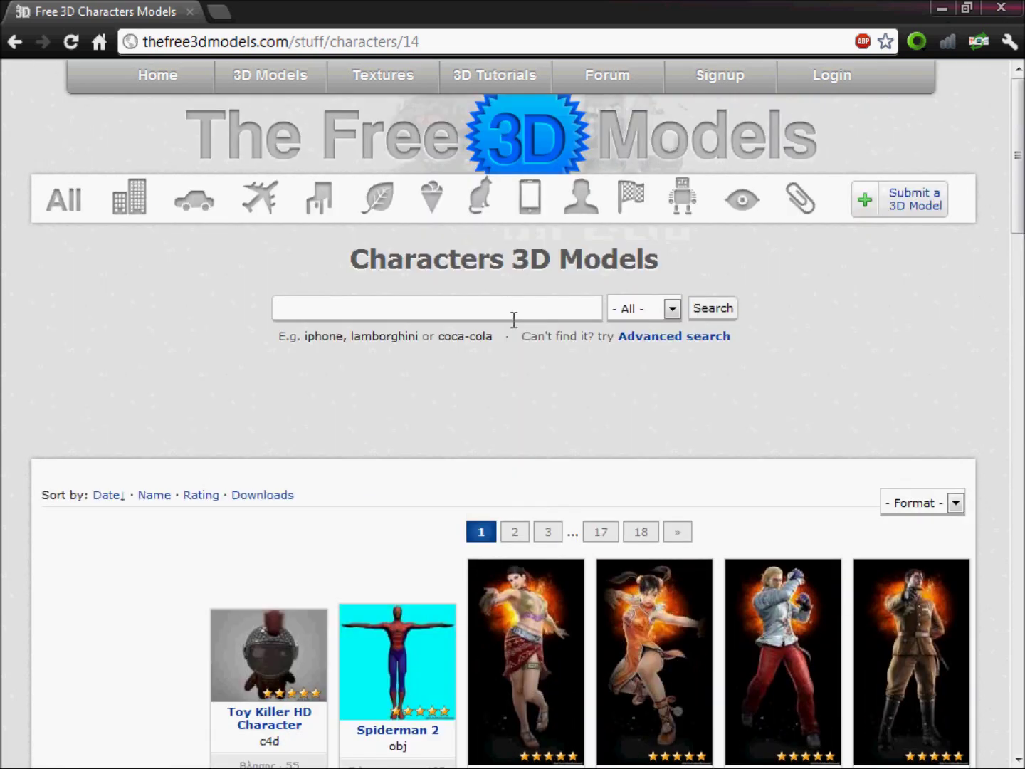
{"action": "scroll", "coordinate": [734, 345], "scroll_direction": "down", "scroll_amount": 4}
{"action": "left_click", "coordinate": [641, 229]}
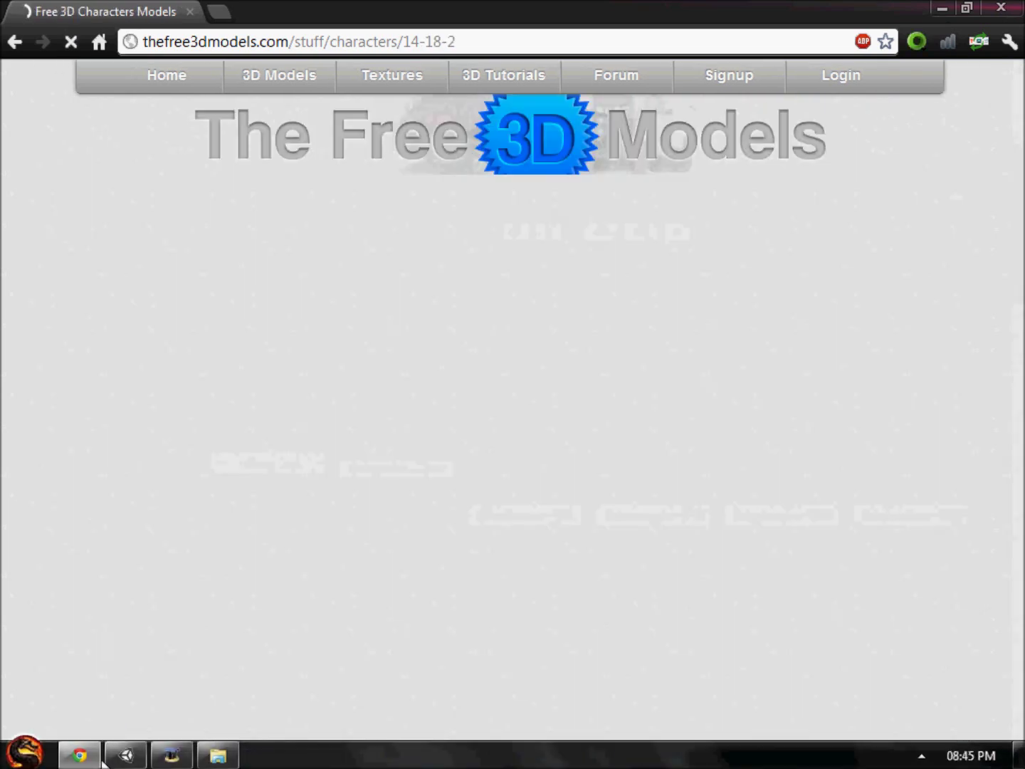
Glance back at the Unity project, then return to the models website.
{"action": "left_click", "coordinate": [107, 756]}
{"action": "scroll", "coordinate": [259, 440], "scroll_direction": "up", "scroll_amount": 10}
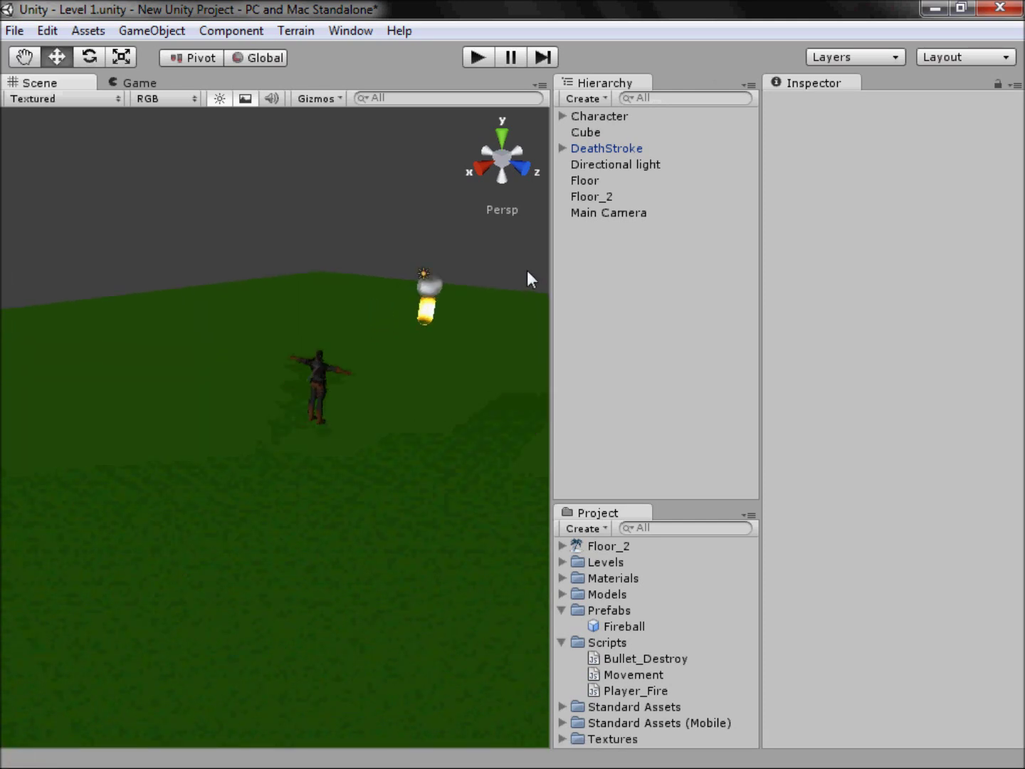
{"action": "scroll", "coordinate": [318, 395], "scroll_direction": "up", "scroll_amount": 10}
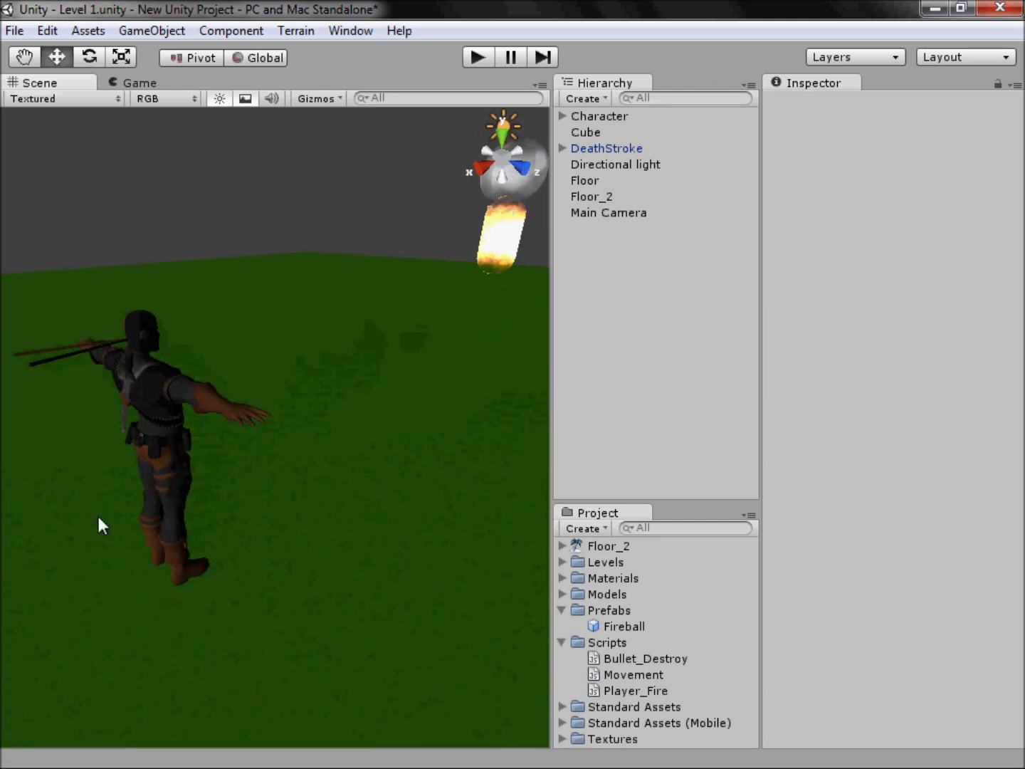
{"action": "left_click", "coordinate": [80, 756]}
Scroll down and open page 17 of the character models.
{"action": "scroll", "coordinate": [672, 325], "scroll_direction": "down", "scroll_amount": 3}
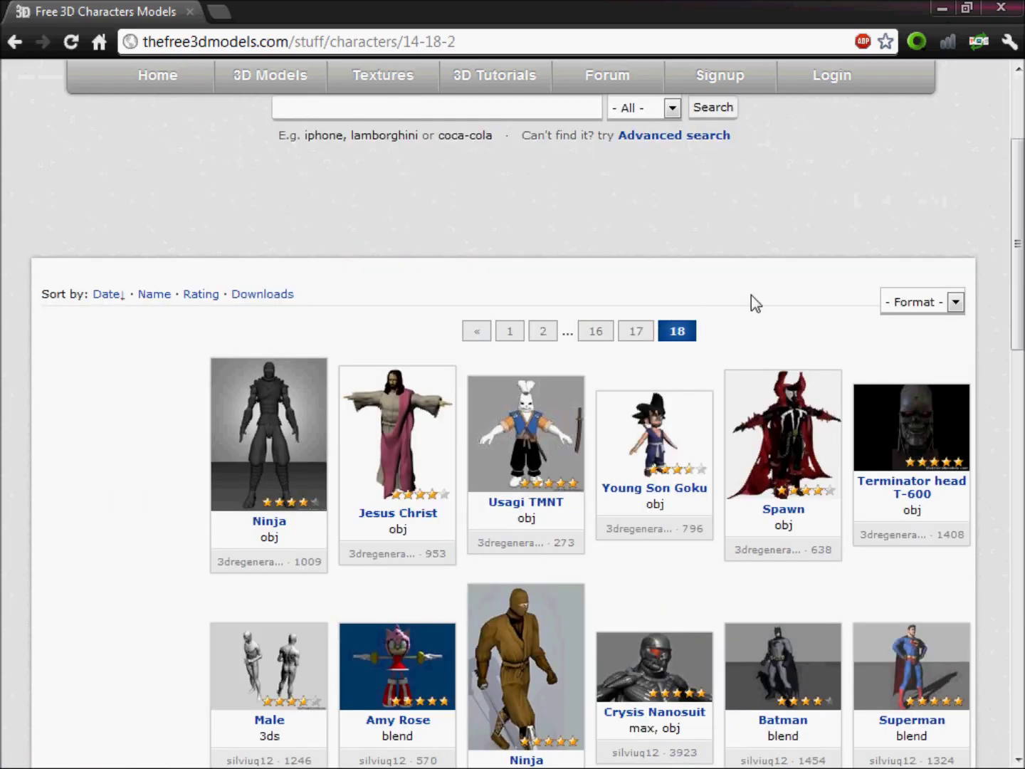
{"action": "scroll", "coordinate": [752, 296], "scroll_direction": "down", "scroll_amount": 10}
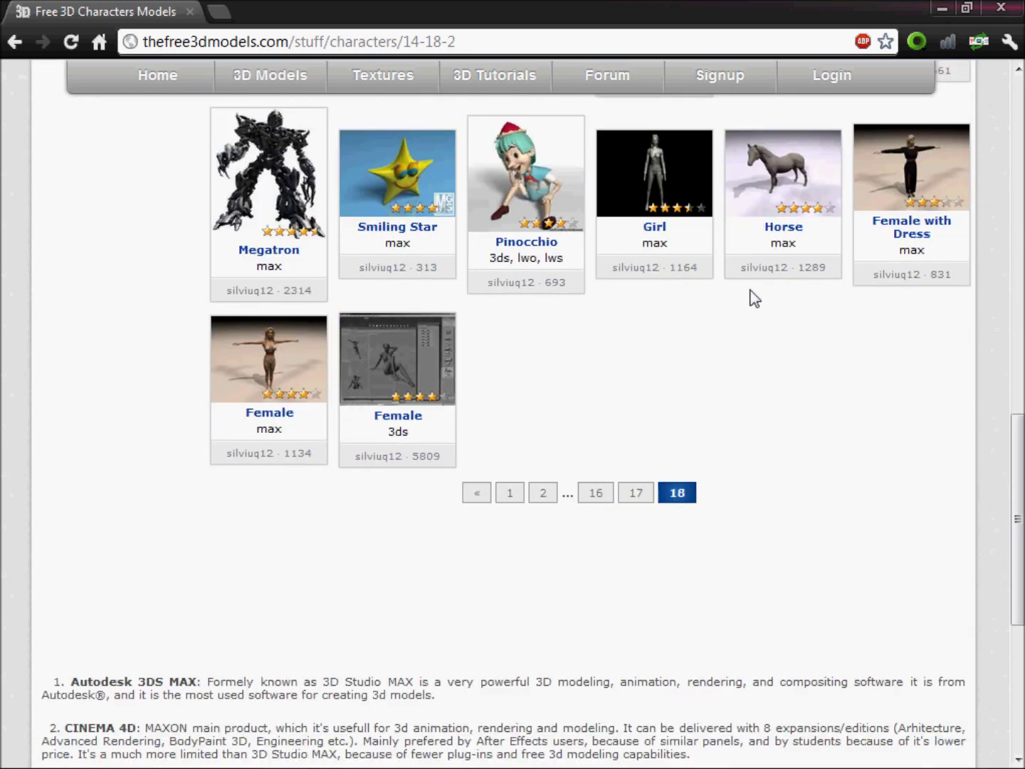
{"action": "left_click", "coordinate": [638, 494]}
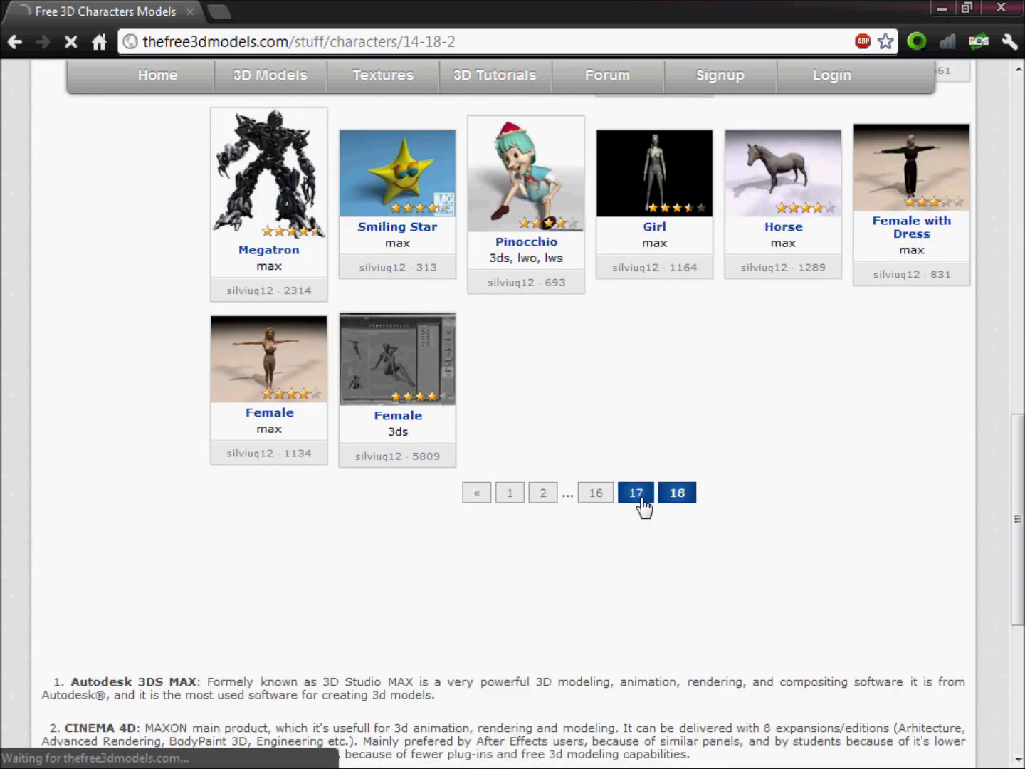
Browse page 17 to find the Shao Kahn thumbnail and open its model page.
{"action": "scroll", "coordinate": [911, 387], "scroll_direction": "down", "scroll_amount": 5}
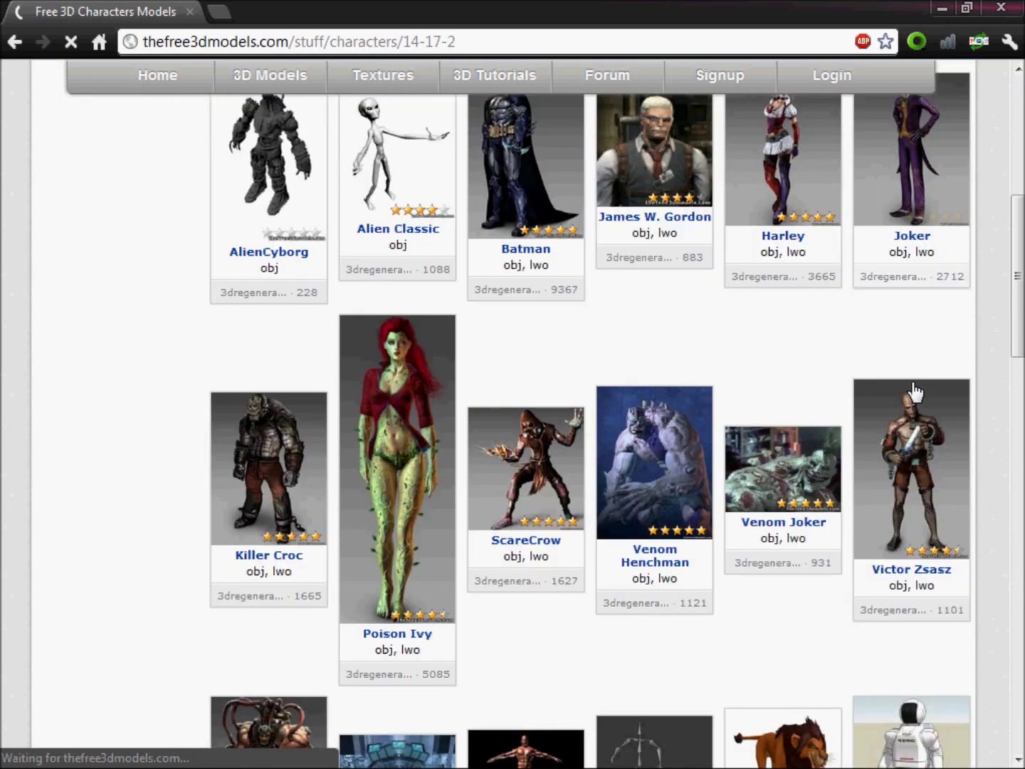
{"action": "scroll", "coordinate": [912, 389], "scroll_direction": "up", "scroll_amount": 1}
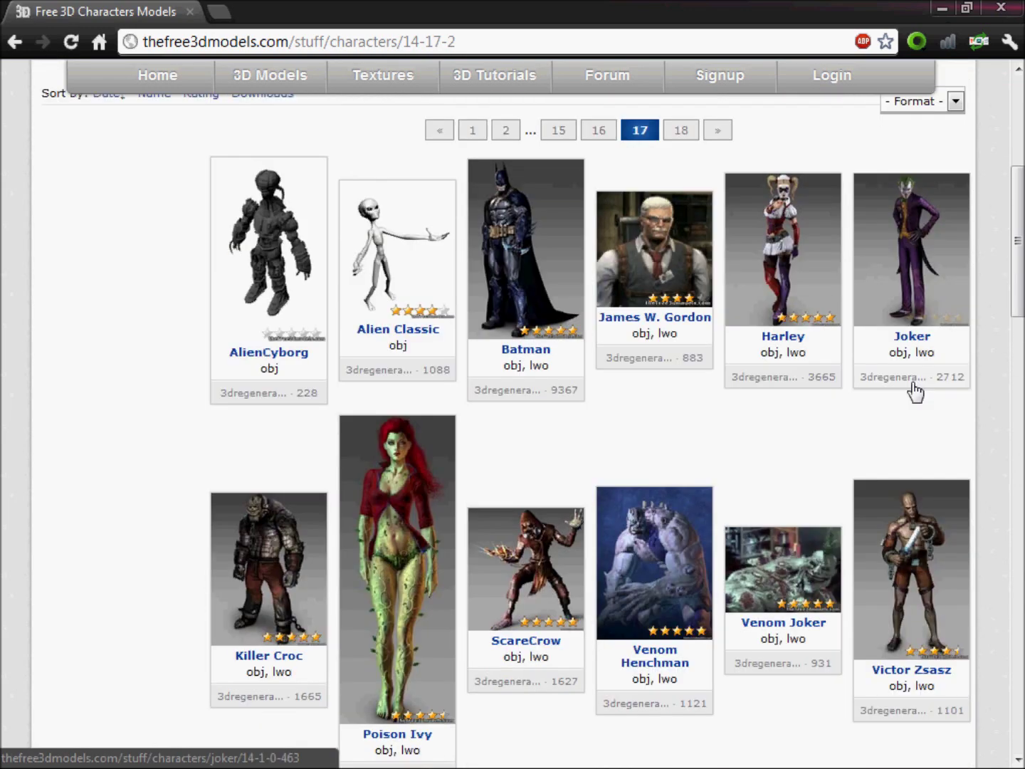
{"action": "scroll", "coordinate": [908, 331], "scroll_direction": "down", "scroll_amount": 2}
{"action": "scroll", "coordinate": [906, 330], "scroll_direction": "down", "scroll_amount": 3}
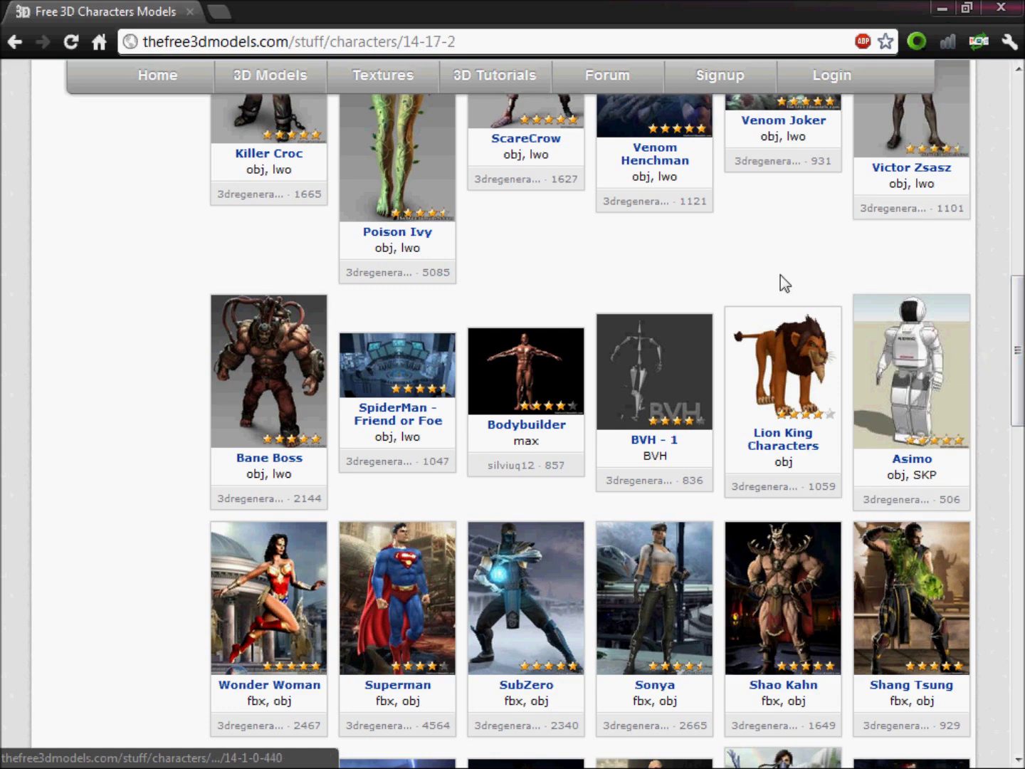
{"action": "scroll", "coordinate": [779, 275], "scroll_direction": "down", "scroll_amount": 2}
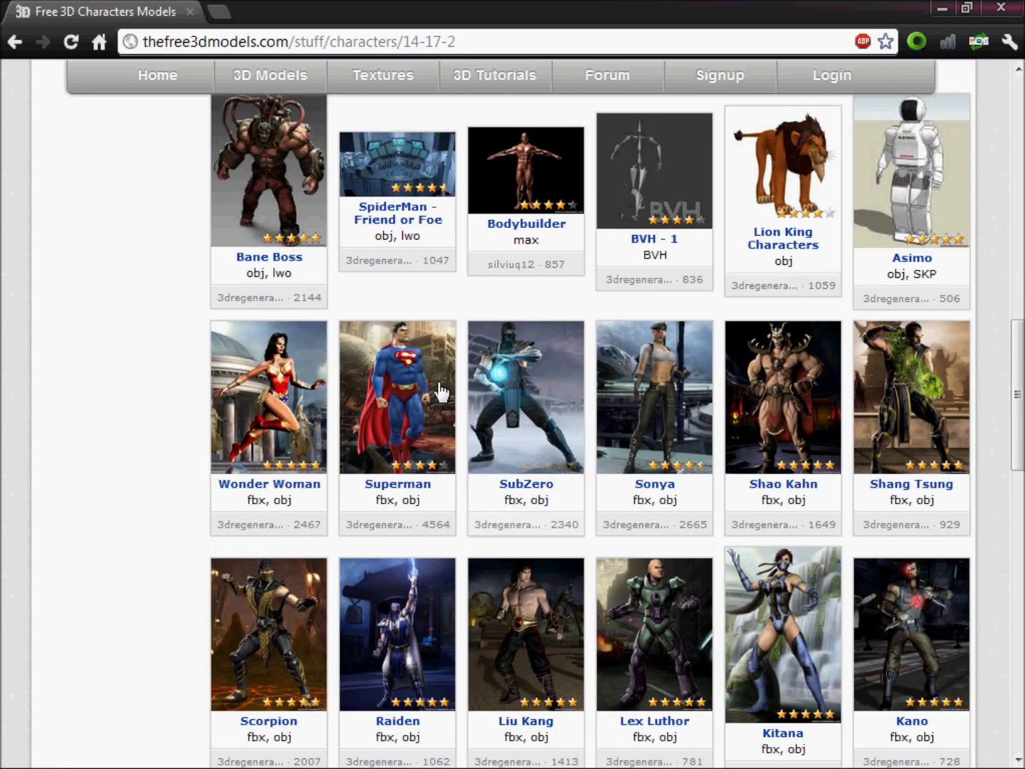
{"action": "scroll", "coordinate": [676, 492], "scroll_direction": "down", "scroll_amount": 1}
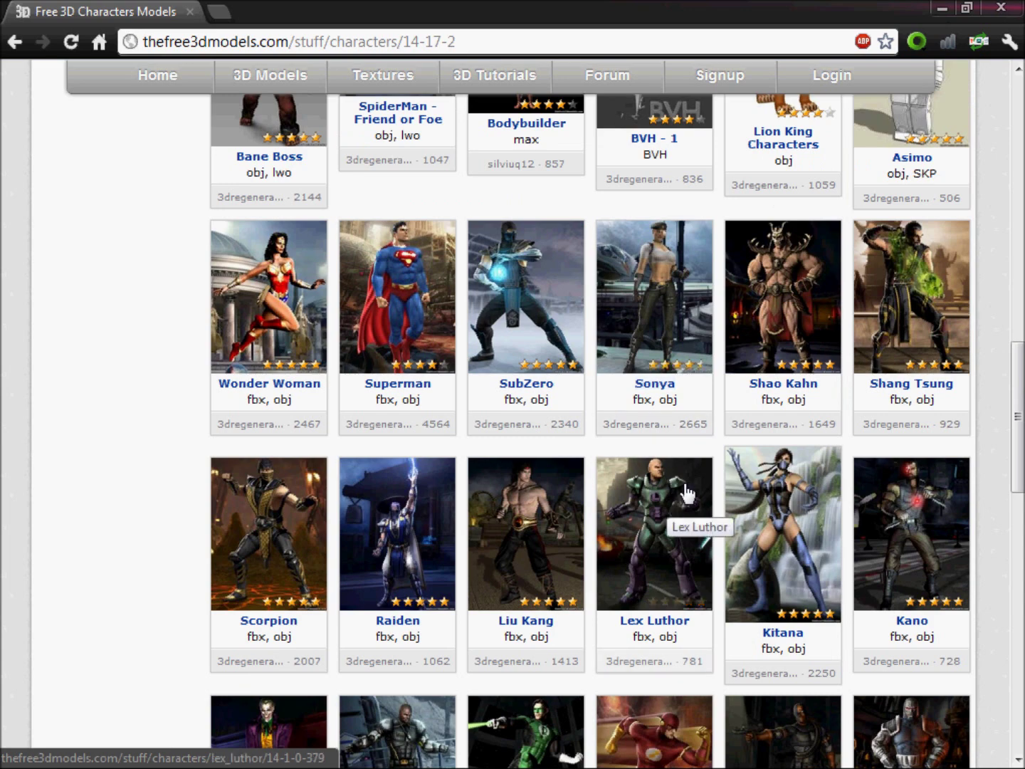
{"action": "scroll", "coordinate": [695, 486], "scroll_direction": "down", "scroll_amount": 1}
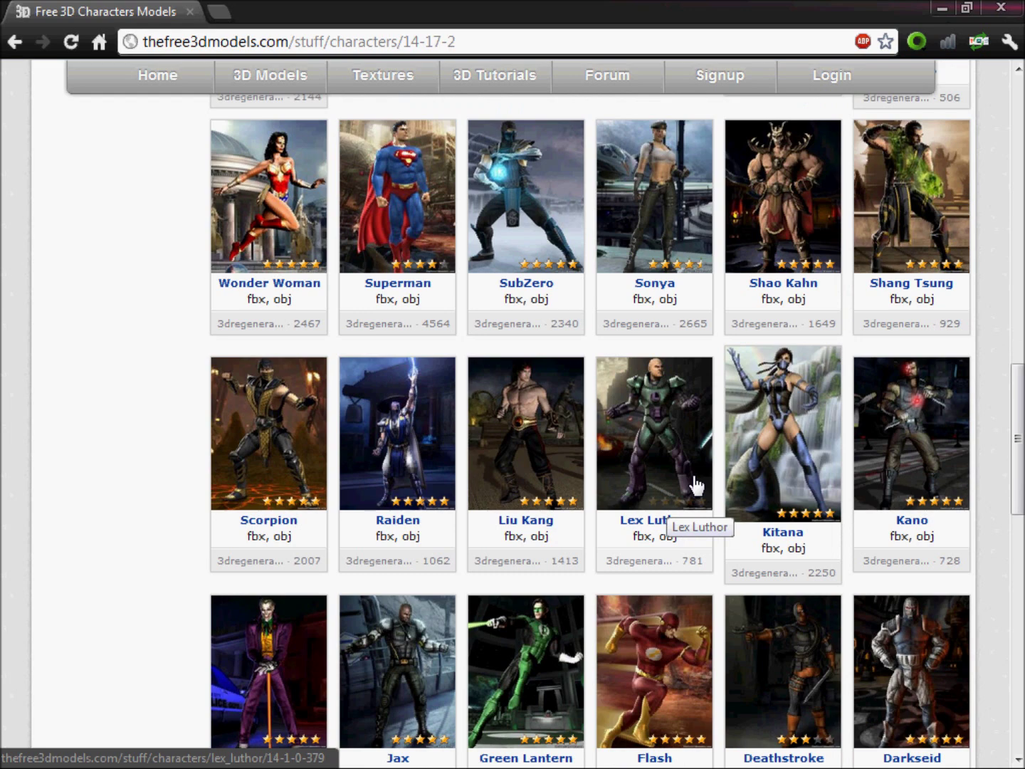
{"action": "scroll", "coordinate": [696, 486], "scroll_direction": "down", "scroll_amount": 2}
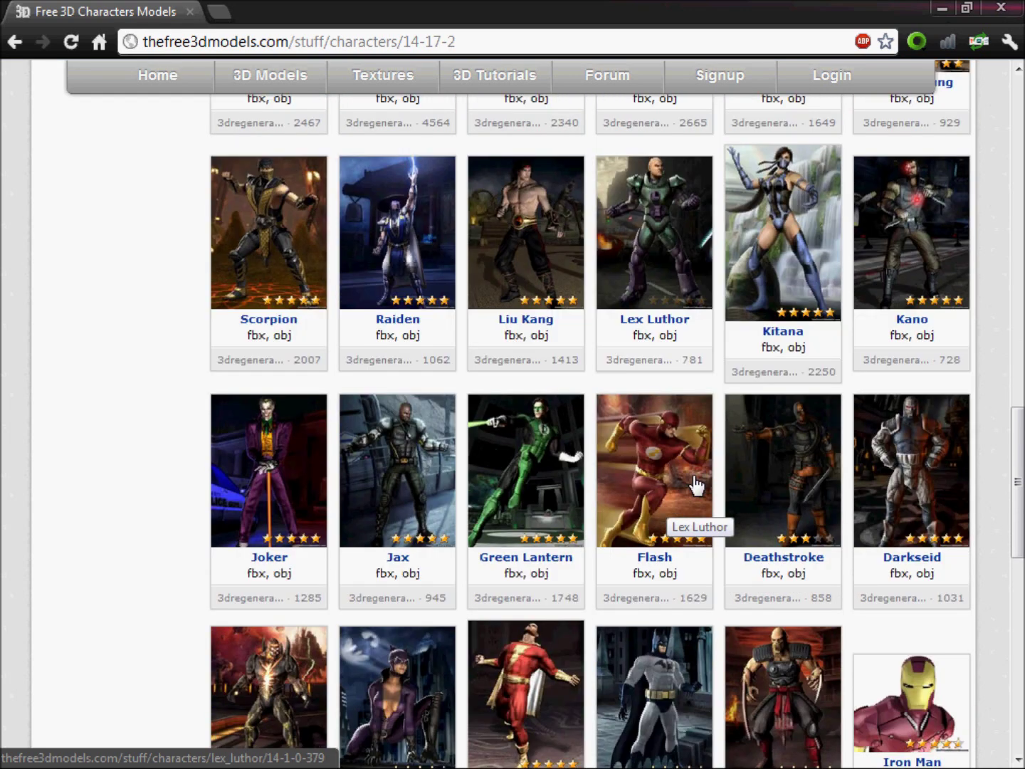
{"action": "scroll", "coordinate": [695, 486], "scroll_direction": "down", "scroll_amount": 2}
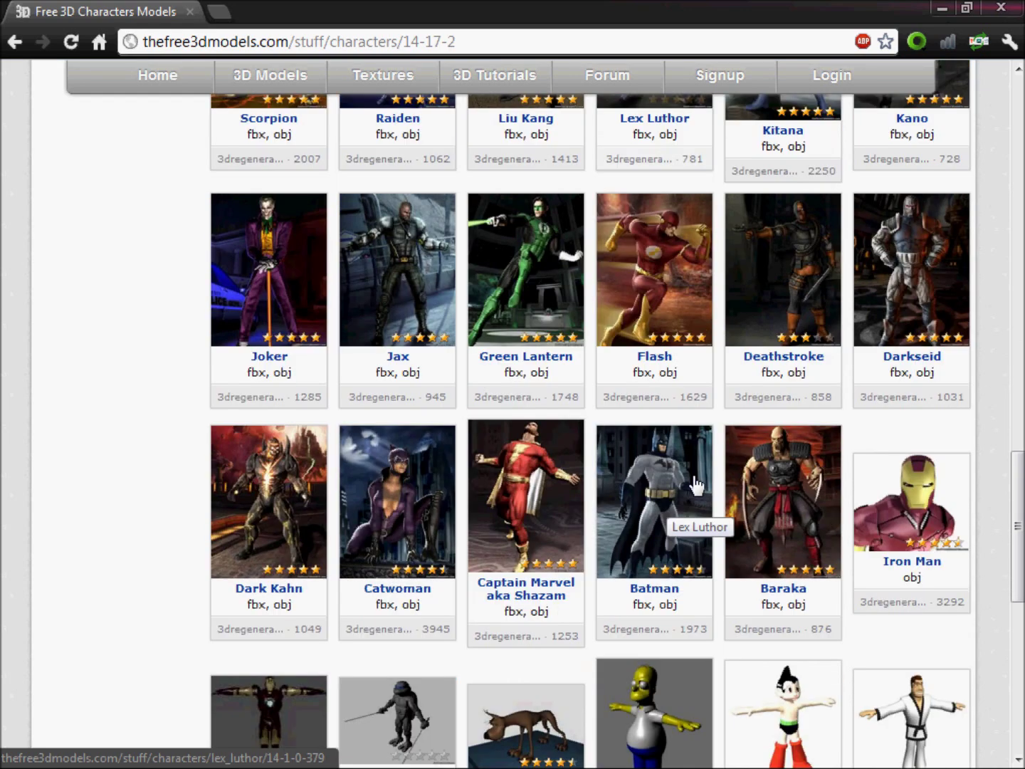
{"action": "scroll", "coordinate": [696, 486], "scroll_direction": "down", "scroll_amount": 3}
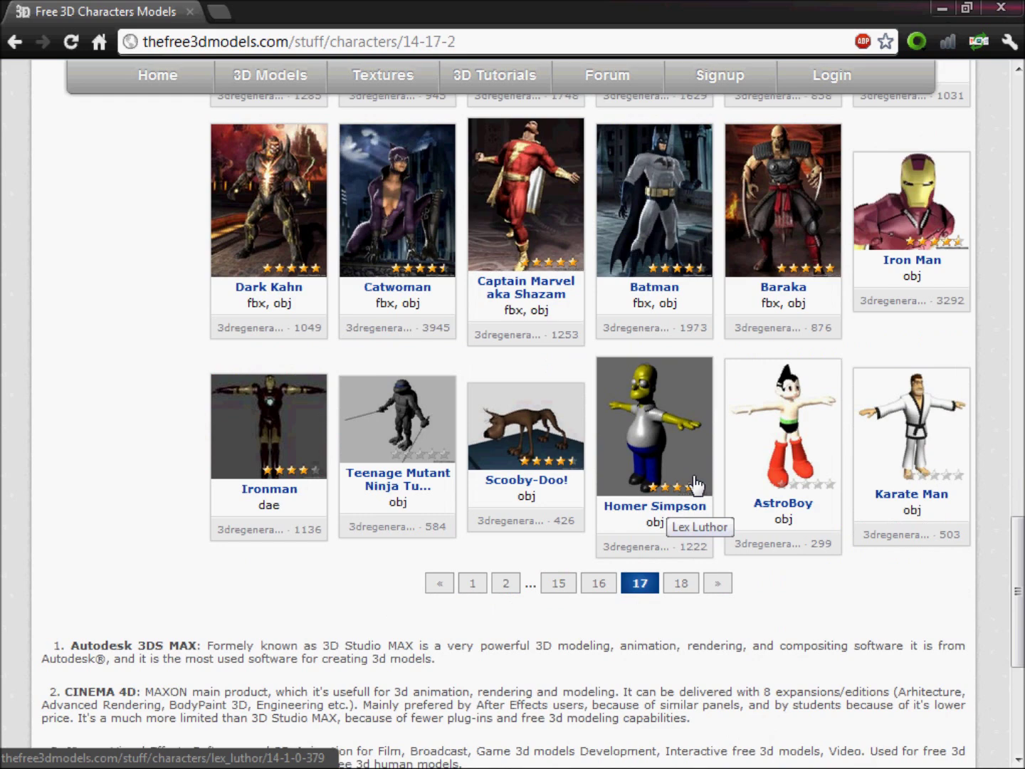
{"action": "scroll", "coordinate": [696, 486], "scroll_direction": "up", "scroll_amount": 3}
{"action": "scroll", "coordinate": [695, 486], "scroll_direction": "up", "scroll_amount": 2}
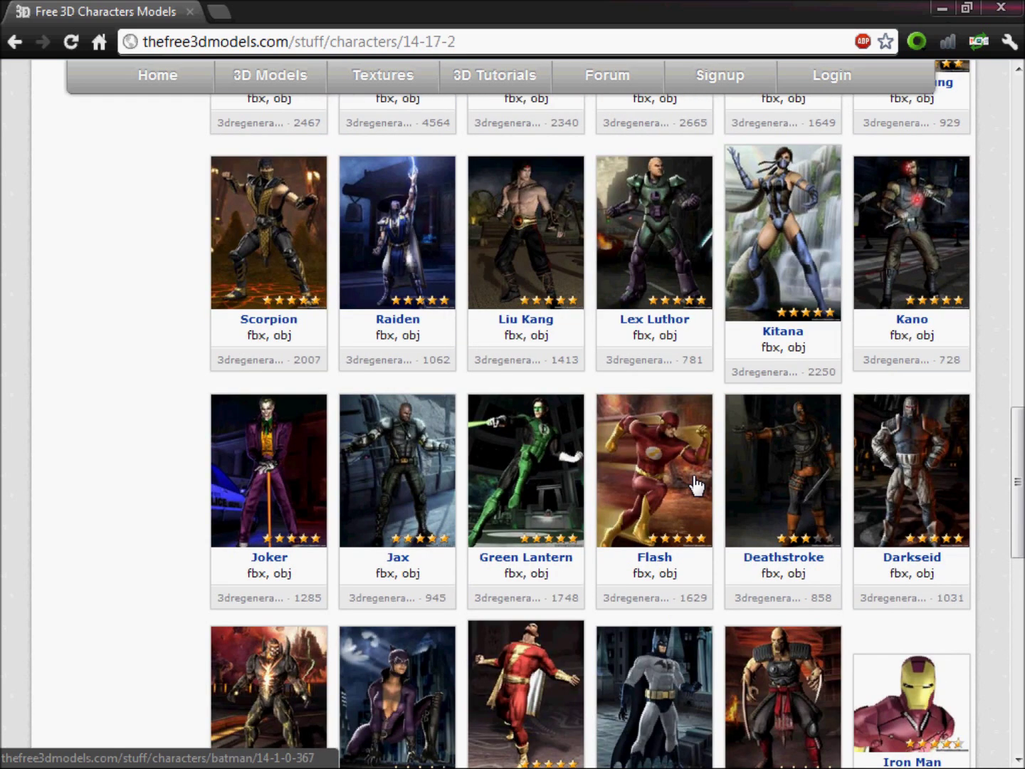
{"action": "scroll", "coordinate": [696, 486], "scroll_direction": "up", "scroll_amount": 2}
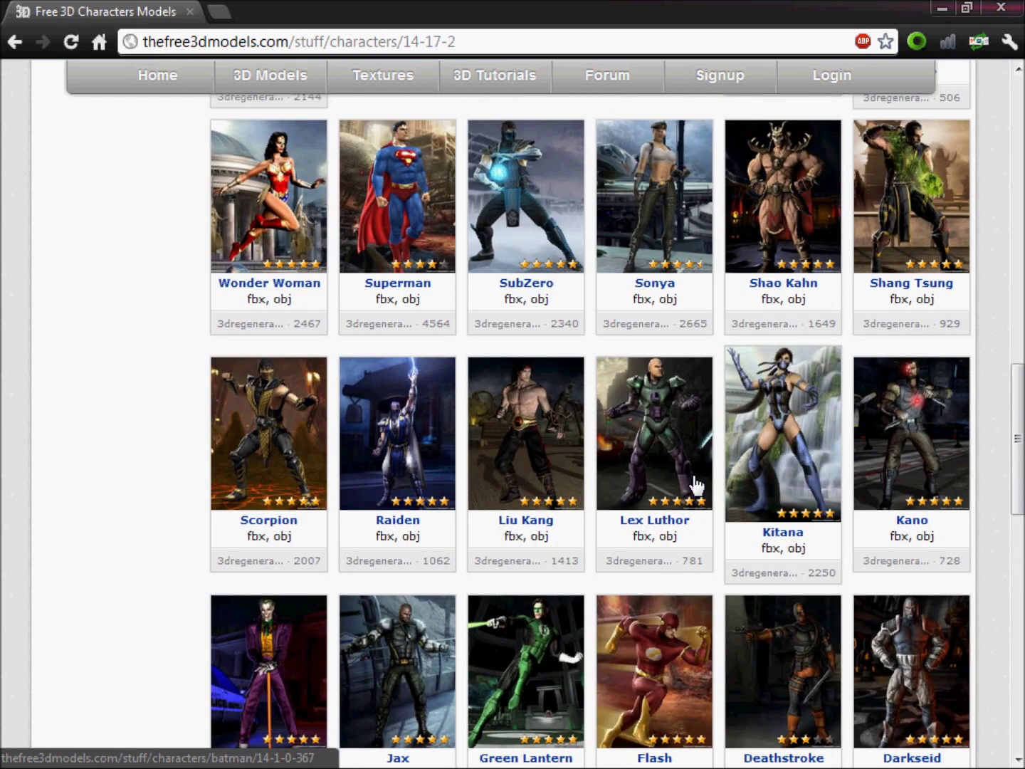
{"action": "left_click", "coordinate": [800, 286]}
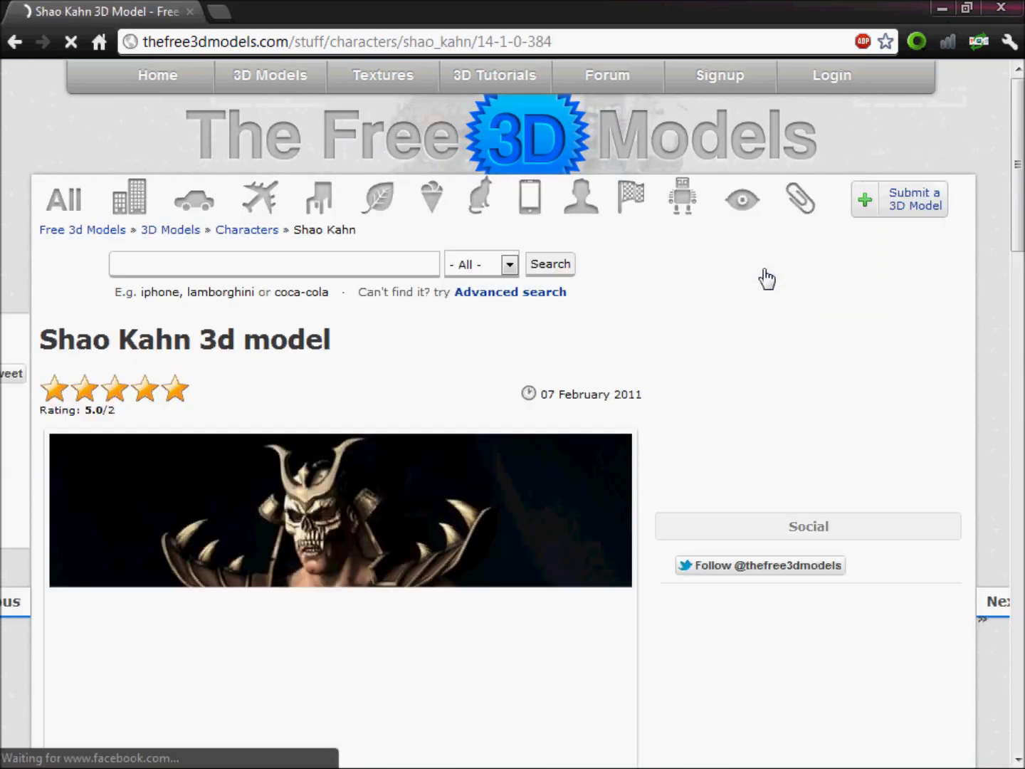
Scroll down the Shao Kahn page to the Download button for the ShaoKahn.7z archive.
{"action": "scroll", "coordinate": [647, 247], "scroll_direction": "down", "scroll_amount": 1}
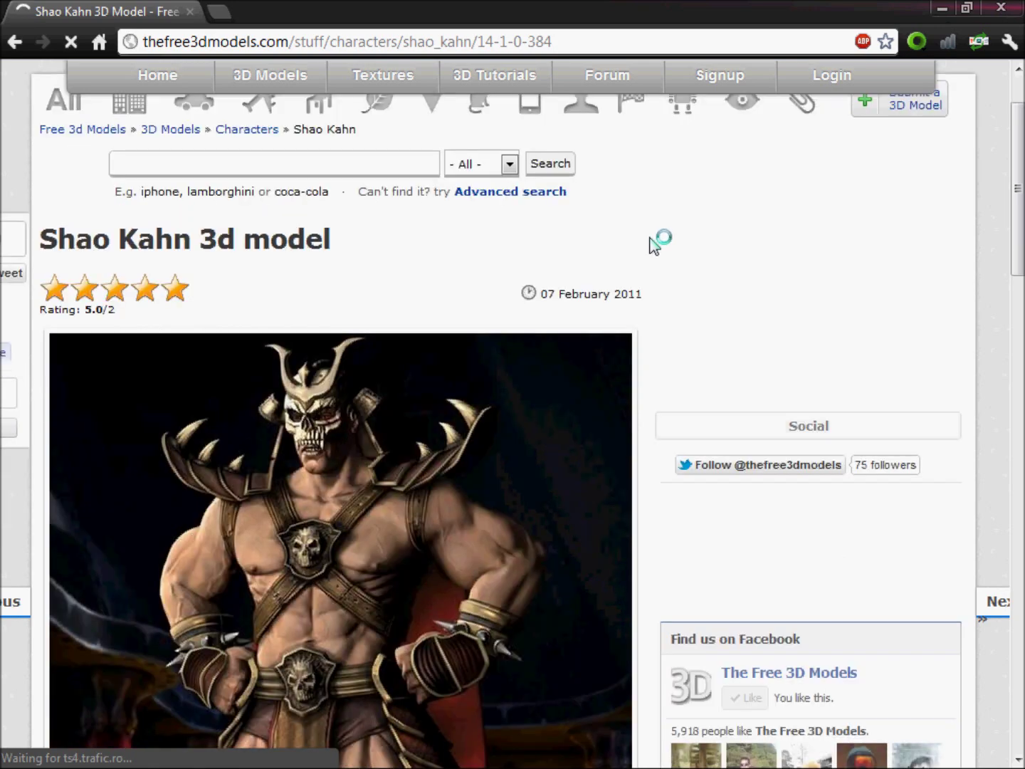
{"action": "scroll", "coordinate": [654, 246], "scroll_direction": "down", "scroll_amount": 10}
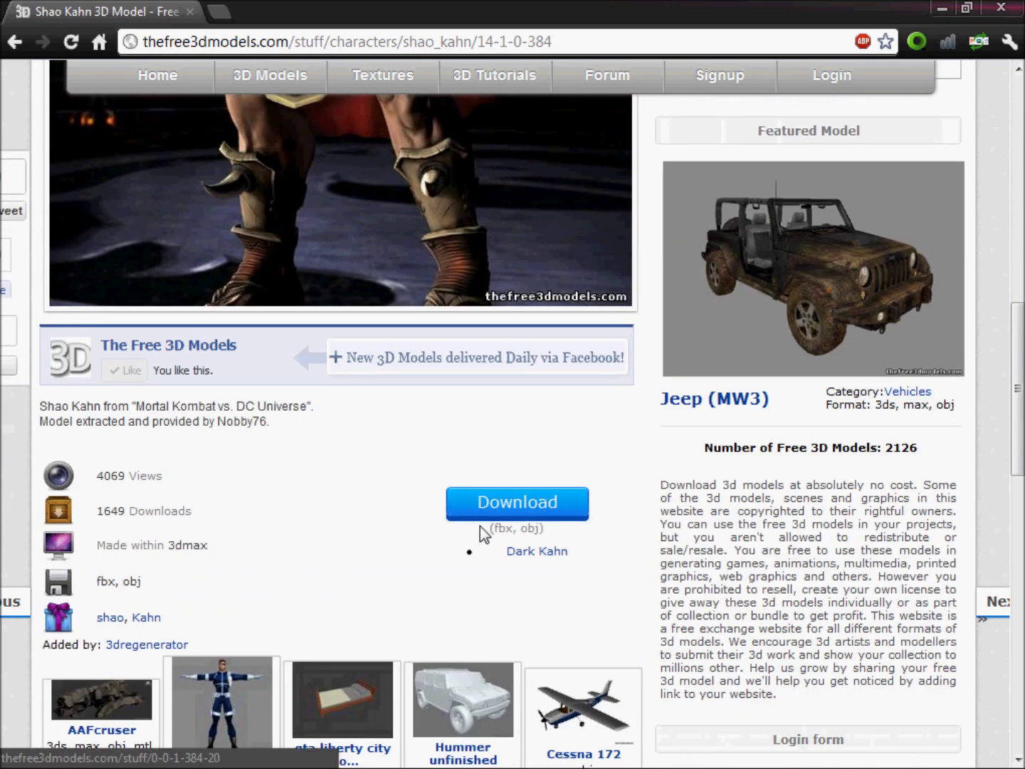
{"action": "scroll", "coordinate": [548, 529], "scroll_direction": "down", "scroll_amount": 1}
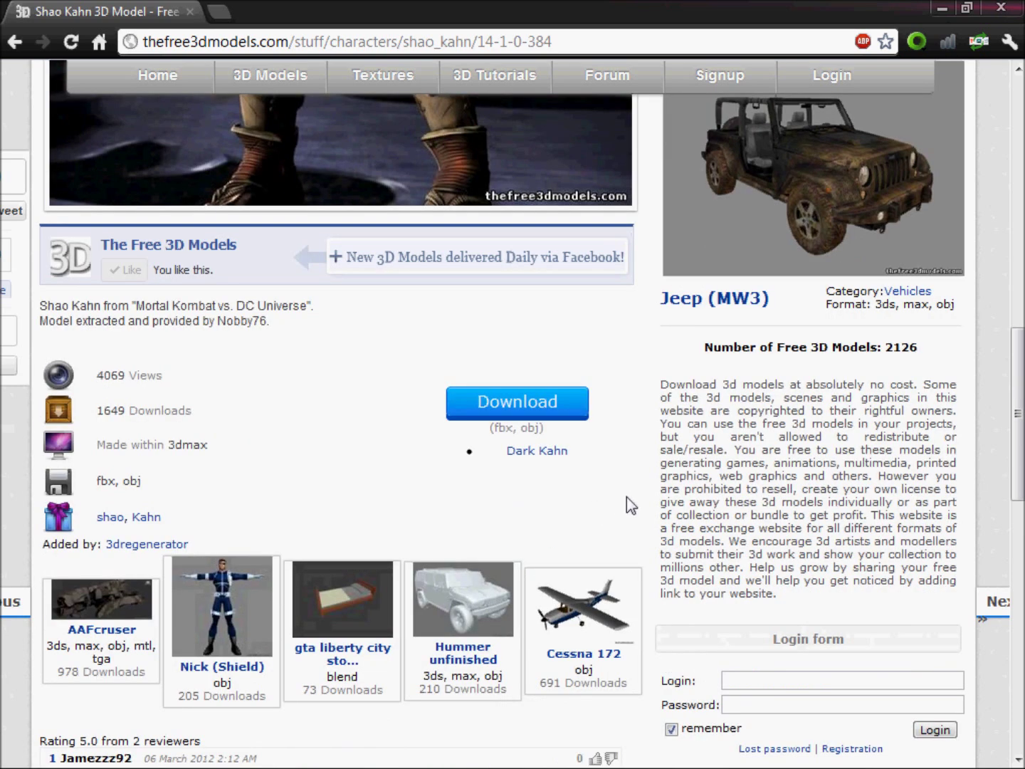
{"action": "scroll", "coordinate": [626, 496], "scroll_direction": "down", "scroll_amount": 1}
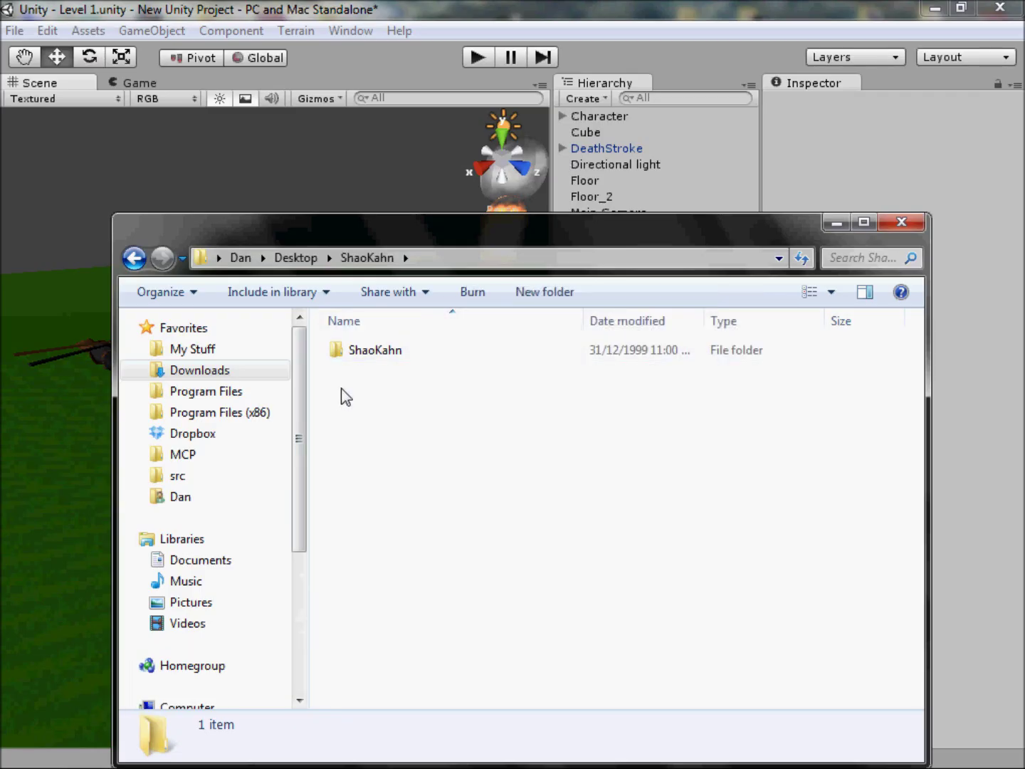
Open the inner ShaoKahn folder full-screen and check its cape and body TGA textures.
{"action": "double_click", "coordinate": [399, 351]}
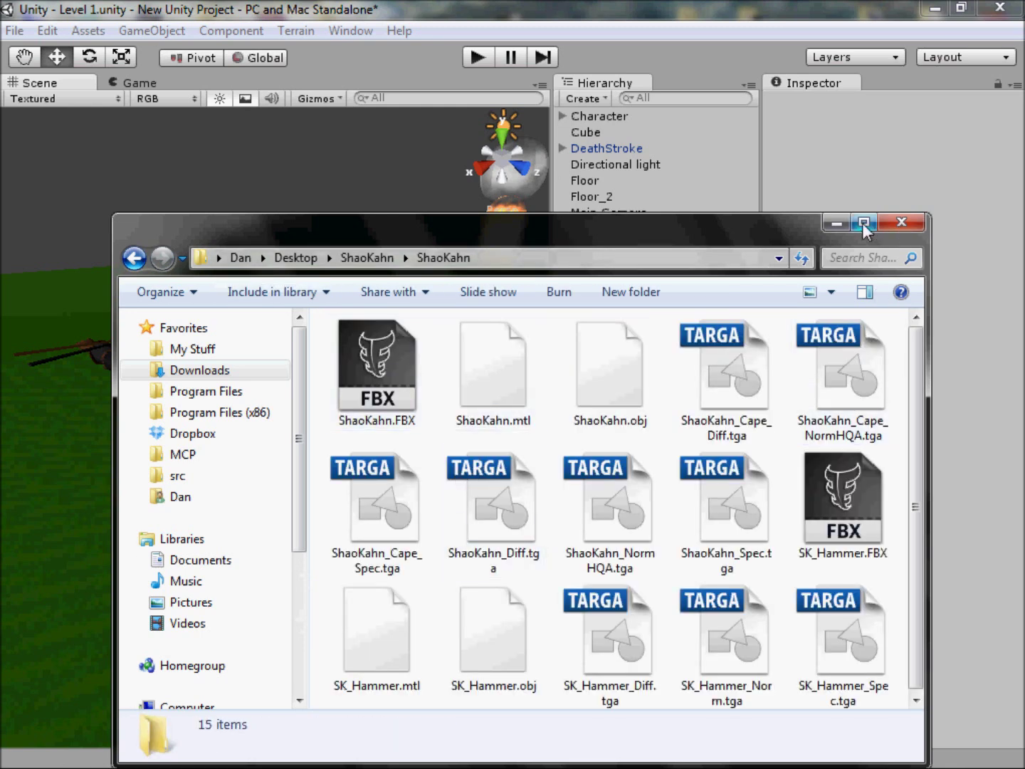
{"action": "left_click", "coordinate": [863, 224]}
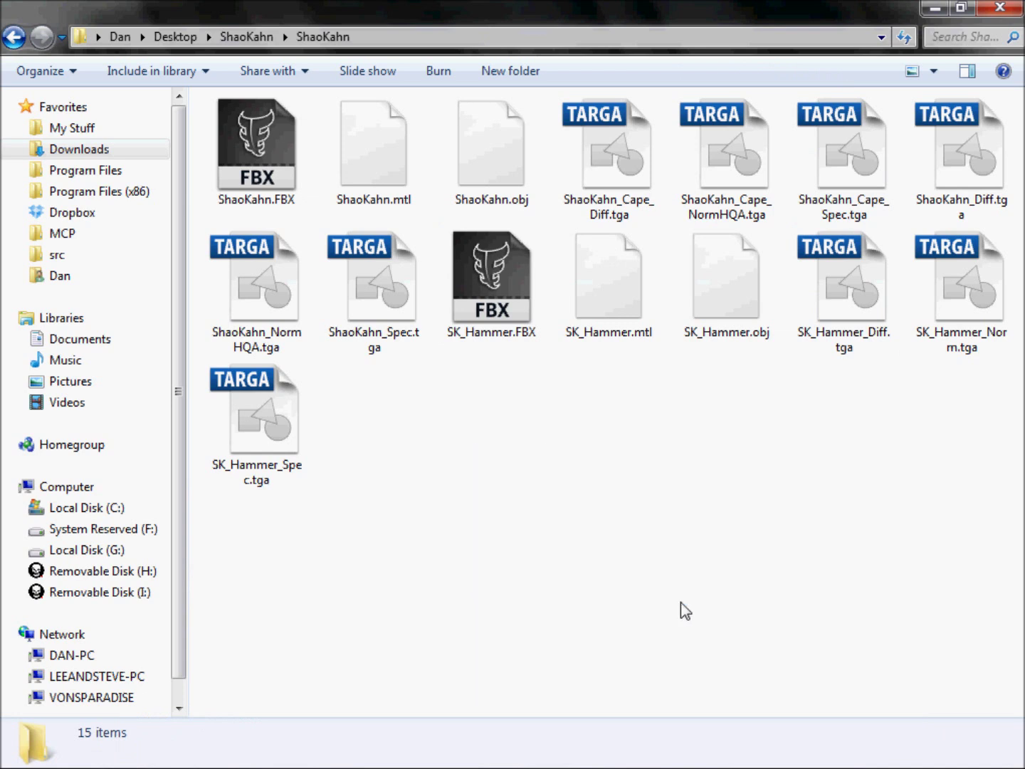
{"action": "left_click", "coordinate": [601, 139]}
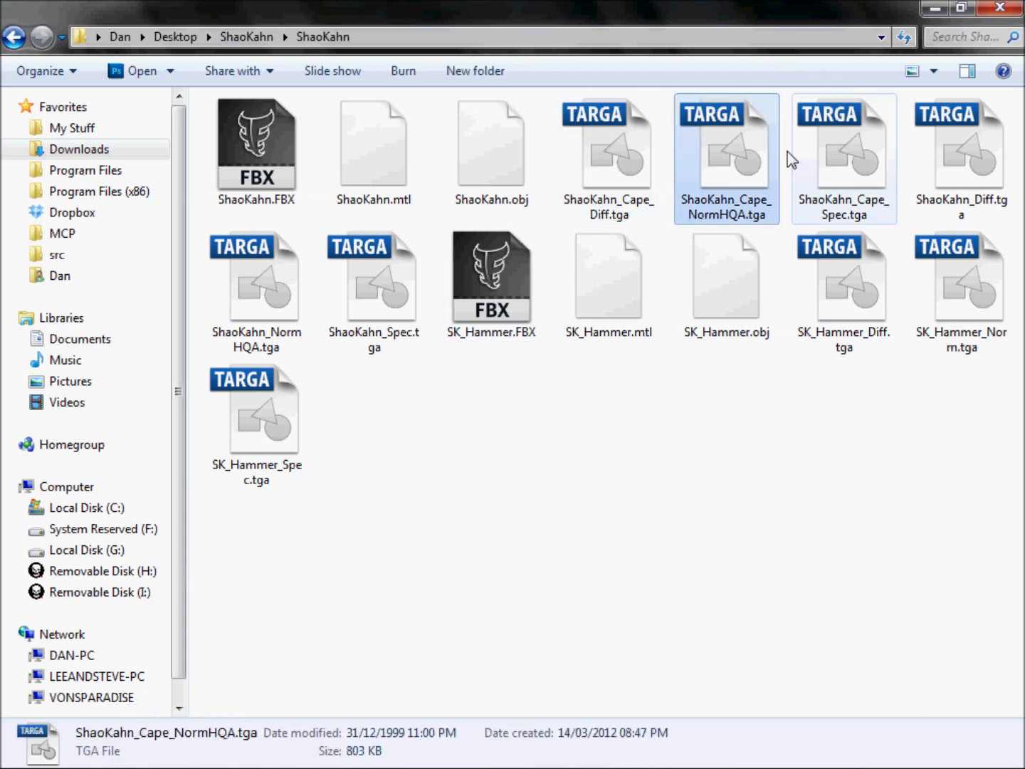
{"action": "left_click", "coordinate": [788, 151]}
{"action": "left_click", "coordinate": [964, 185]}
{"action": "left_click", "coordinate": [257, 335]}
{"action": "left_click", "coordinate": [355, 336]}
{"action": "left_click", "coordinate": [536, 589]}
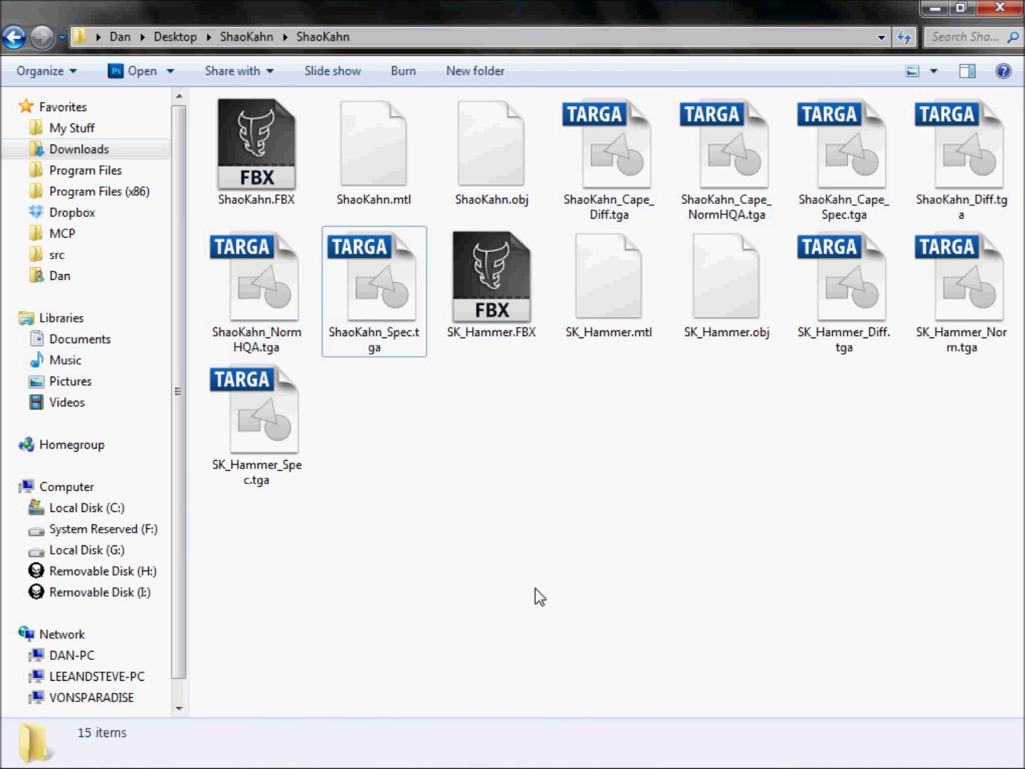
Box-select some of the ShaoKahn files, go up to the outer folder, and return to Unity.
{"action": "left_click_drag", "start_coordinate": [815, 355], "coordinate": [925, 434]}
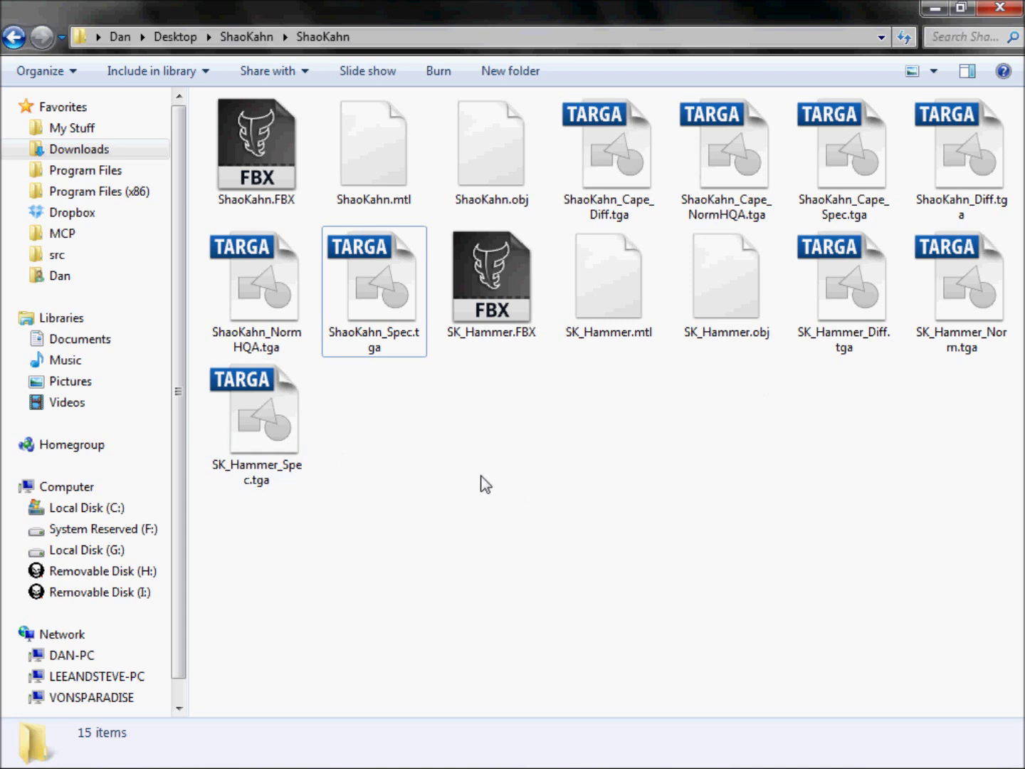
{"action": "left_click_drag", "start_coordinate": [524, 415], "coordinate": [590, 488]}
{"action": "key", "text": "BackSpace"}
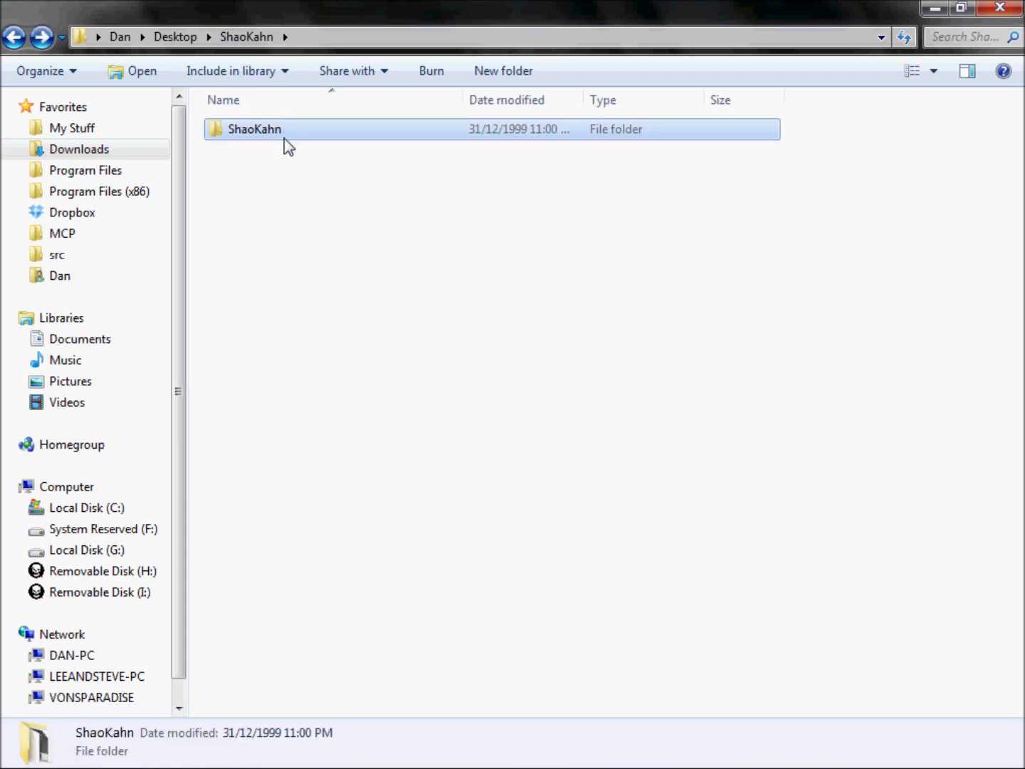
{"action": "left_click", "coordinate": [125, 755]}
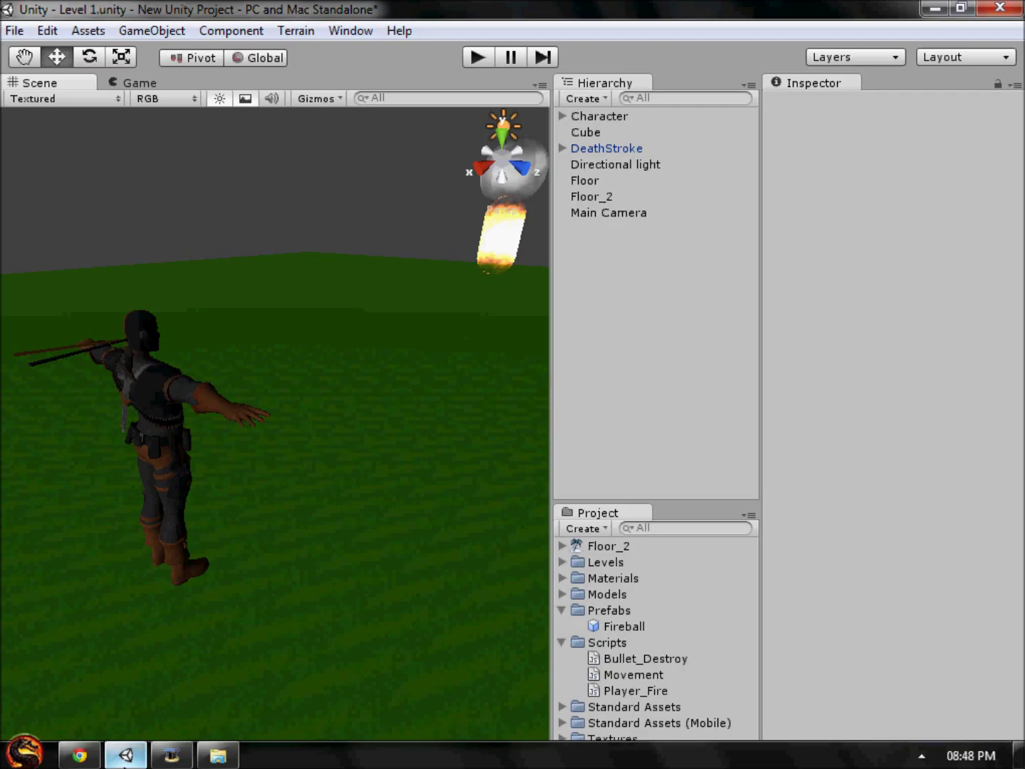
Tidy the Project panel: collapse Prefabs and Scripts, expand Models, collapse Deathstroke.
{"action": "left_click", "coordinate": [560, 612]}
{"action": "left_click", "coordinate": [563, 614]}
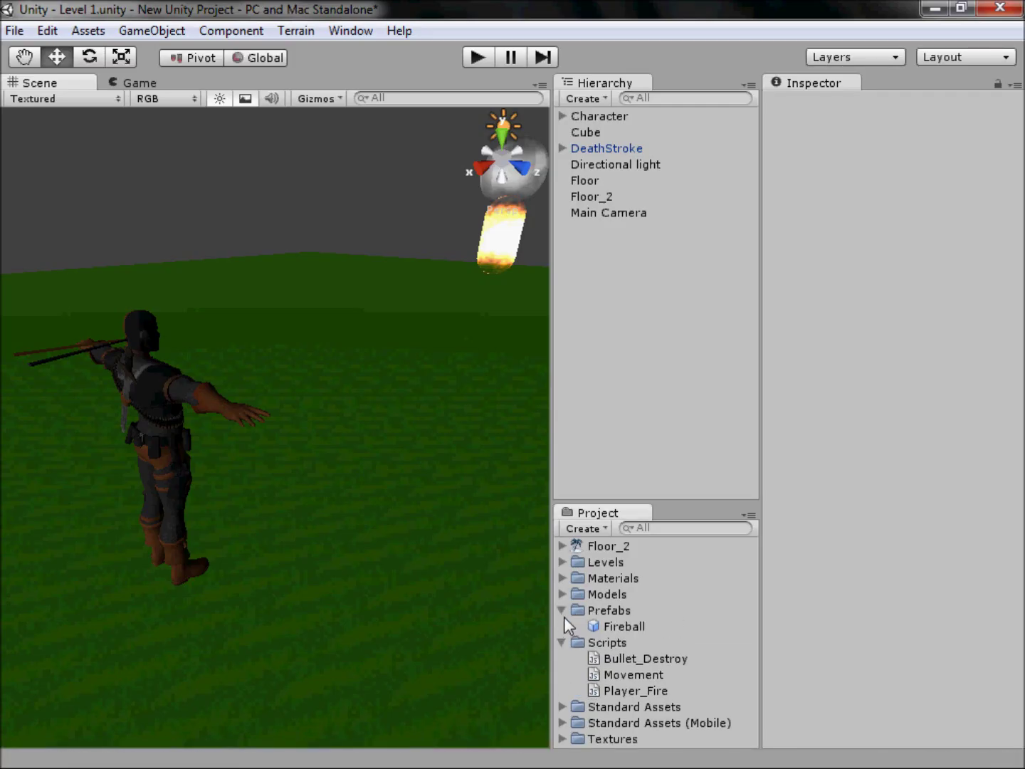
{"action": "left_click", "coordinate": [561, 616]}
{"action": "left_click", "coordinate": [561, 625]}
{"action": "left_click", "coordinate": [563, 592]}
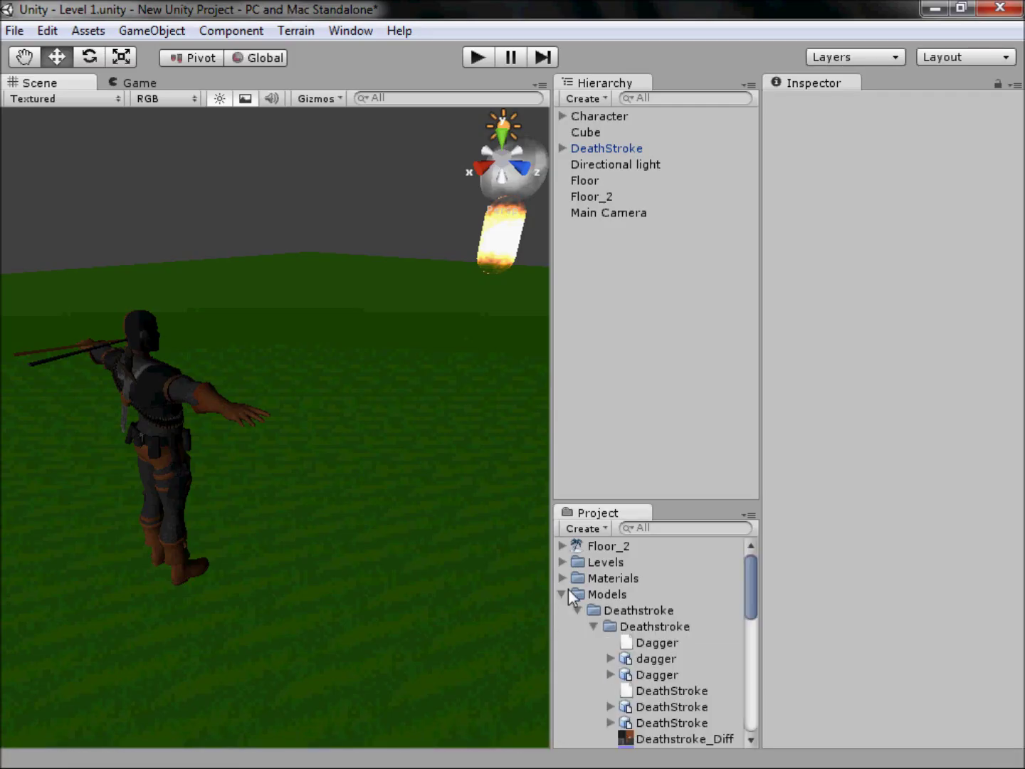
{"action": "scroll", "coordinate": [599, 618], "scroll_direction": "down", "scroll_amount": 2}
{"action": "scroll", "coordinate": [598, 618], "scroll_direction": "up", "scroll_amount": 2}
{"action": "left_click", "coordinate": [586, 626]}
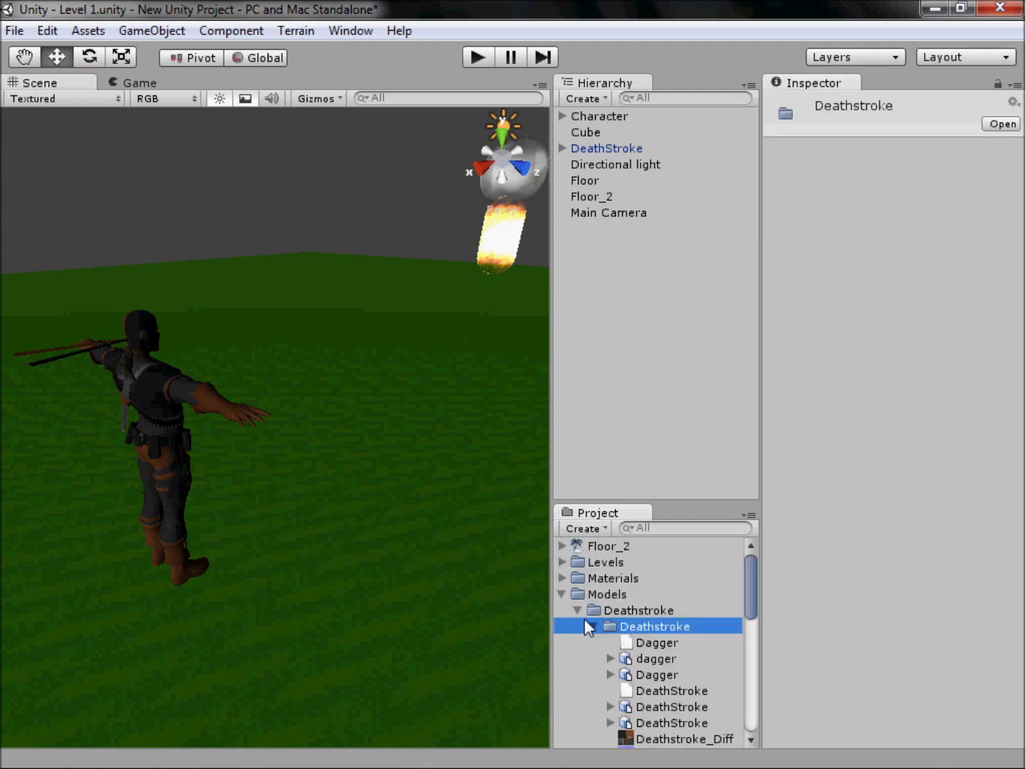
{"action": "left_click", "coordinate": [599, 610]}
{"action": "key", "text": "Left"}
Show Deathstroke in Explorer, paste the ShaoKahn folder into Models, and return to Unity.
{"action": "right_click", "coordinate": [615, 593]}
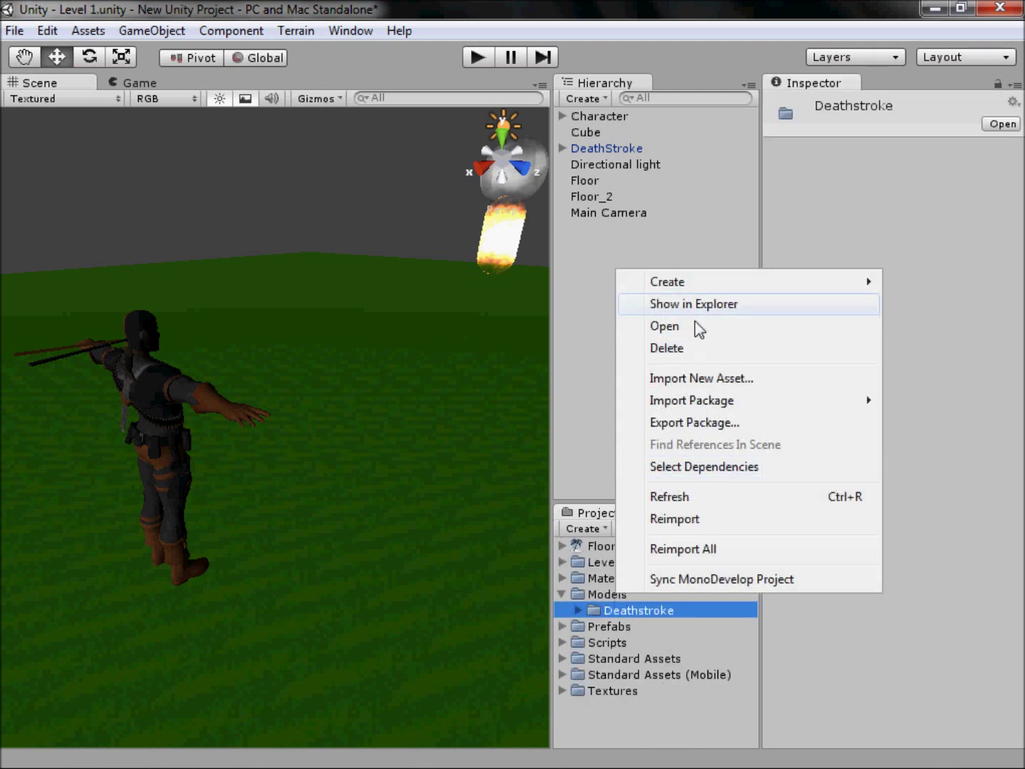
{"action": "left_click", "coordinate": [693, 304]}
{"action": "key", "text": "Left"}
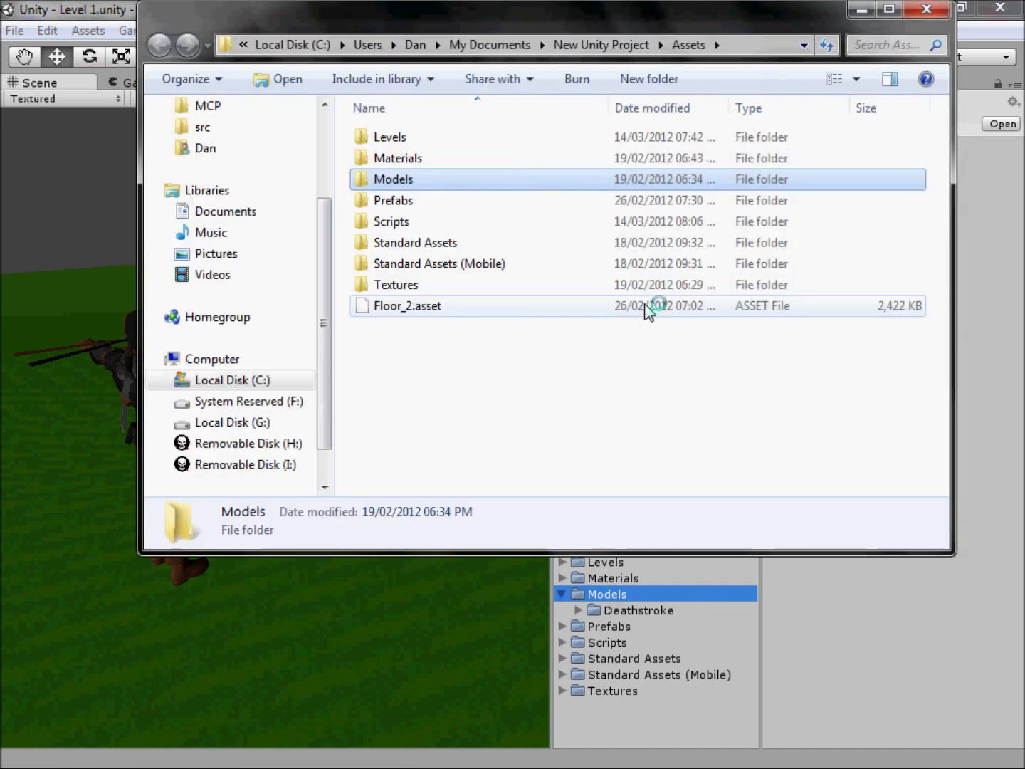
{"action": "double_click", "coordinate": [389, 182]}
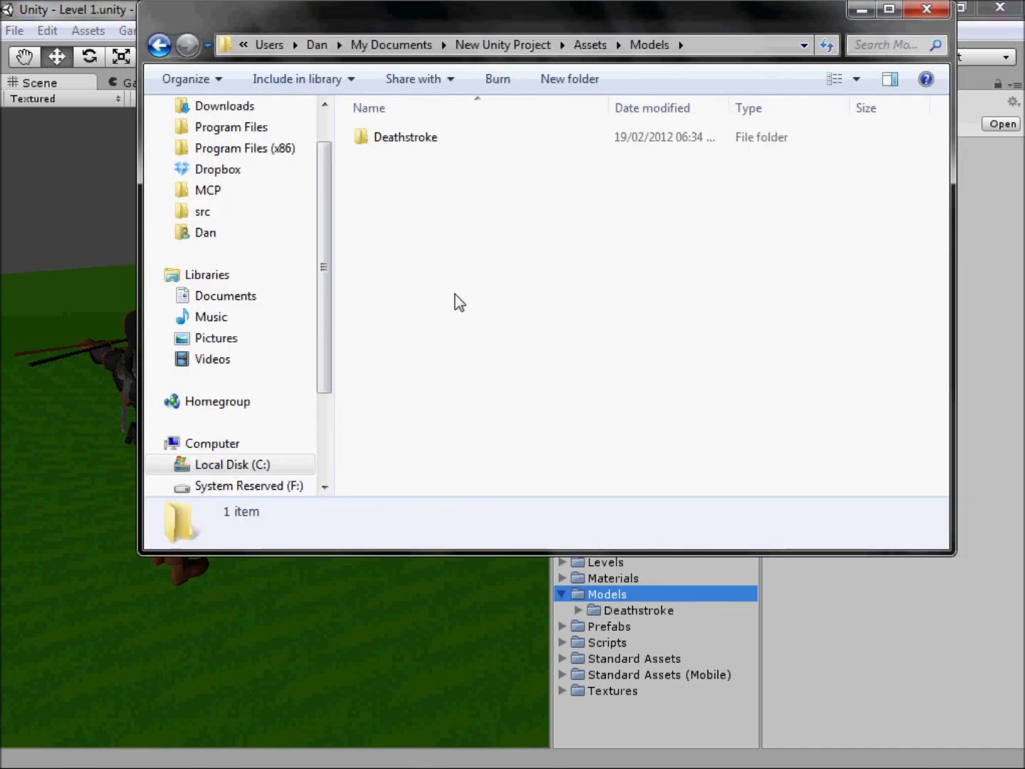
{"action": "key", "text": "ctrl+v"}
{"action": "mouse_move", "coordinate": [465, 256]}
{"action": "left_mouse_down"}
{"action": "mouse_move", "coordinate": [424, 160]}
{"action": "mouse_move", "coordinate": [469, 259]}
{"action": "left_mouse_up"}
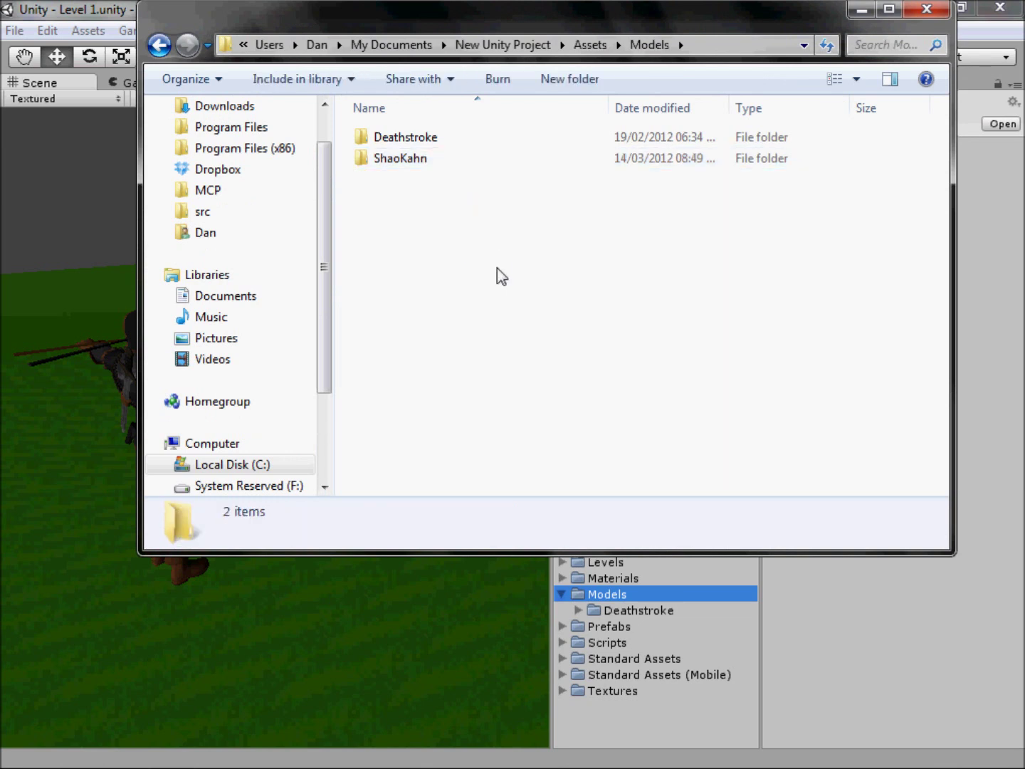
{"action": "left_click", "coordinate": [405, 623]}
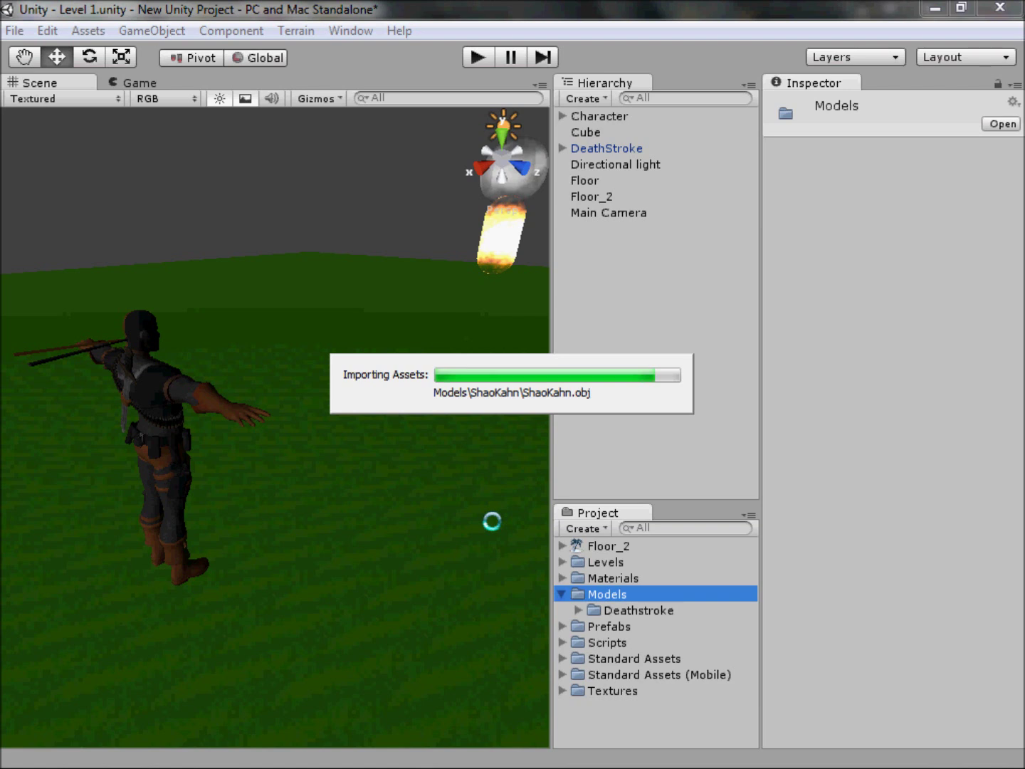
Select and then deselect the Floor while the ShaoKahn assets finish importing.
{"action": "left_click", "coordinate": [496, 529]}
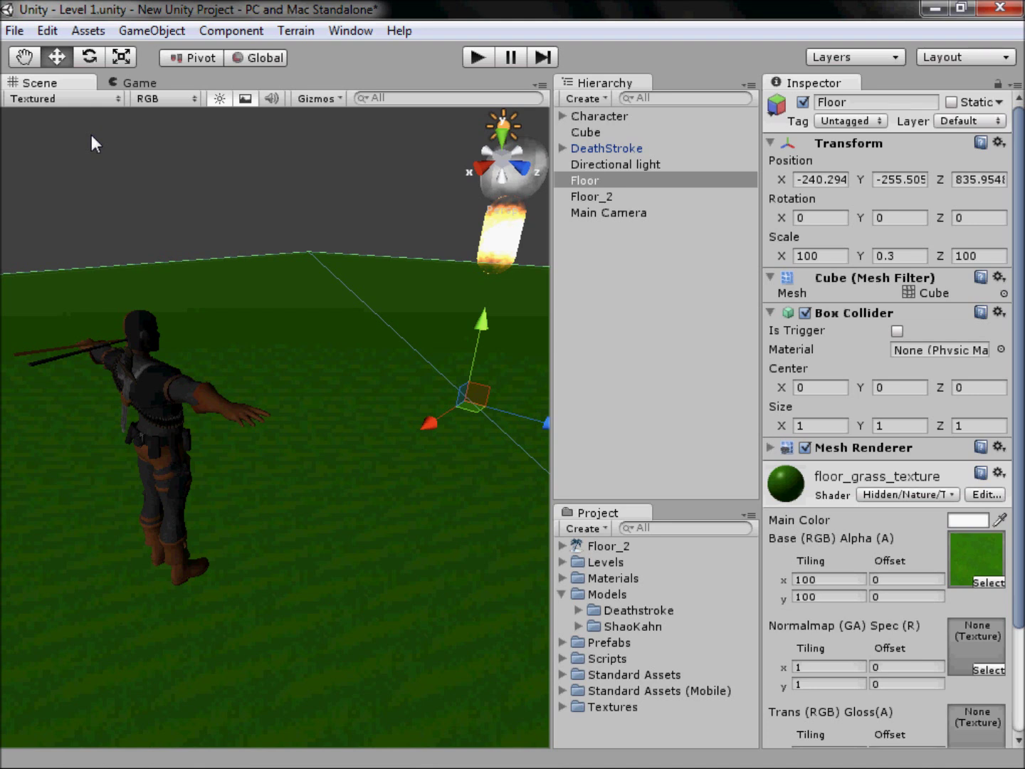
{"action": "left_click", "coordinate": [114, 150]}
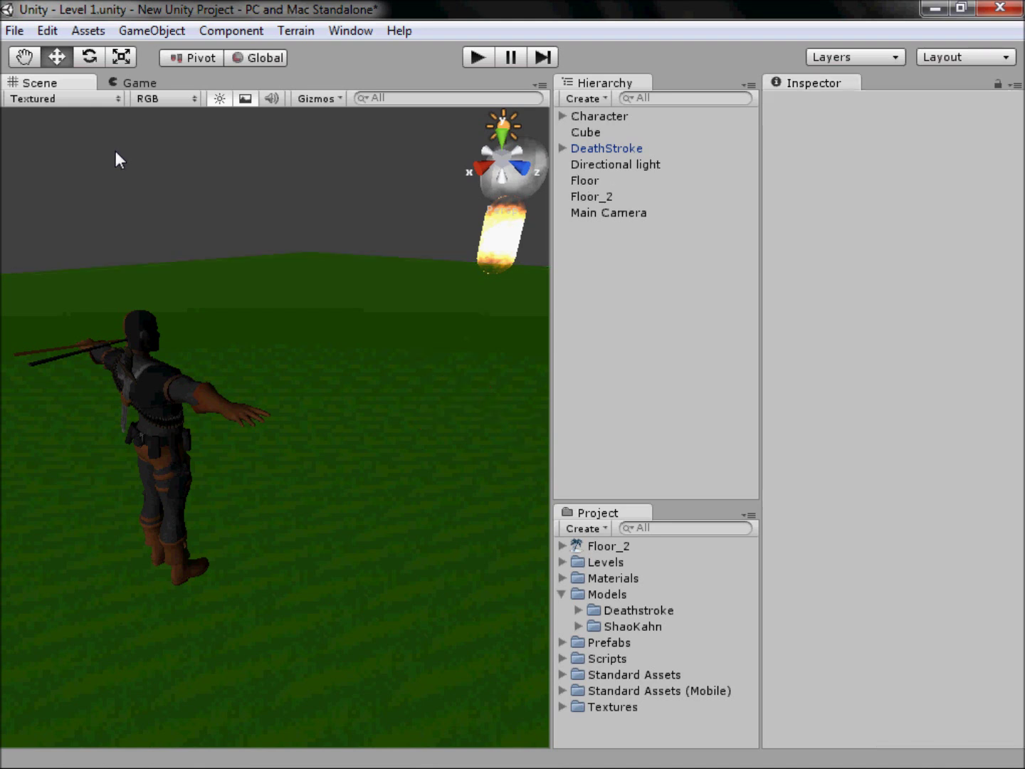
Expand the imported ShaoKahn folder and scroll through its materials, models, textures and SK_Hammer assets.
{"action": "left_click", "coordinate": [578, 625]}
{"action": "scroll", "coordinate": [641, 611], "scroll_direction": "down", "scroll_amount": 2}
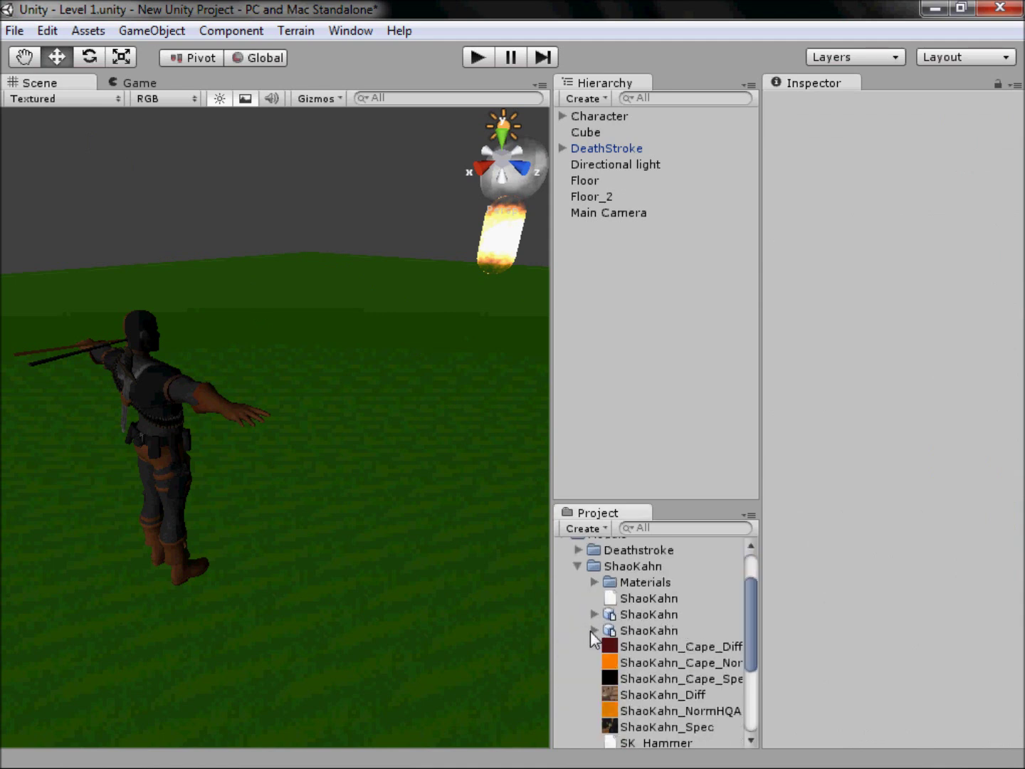
{"action": "scroll", "coordinate": [592, 631], "scroll_direction": "down", "scroll_amount": 3}
{"action": "scroll", "coordinate": [611, 637], "scroll_direction": "up", "scroll_amount": 2}
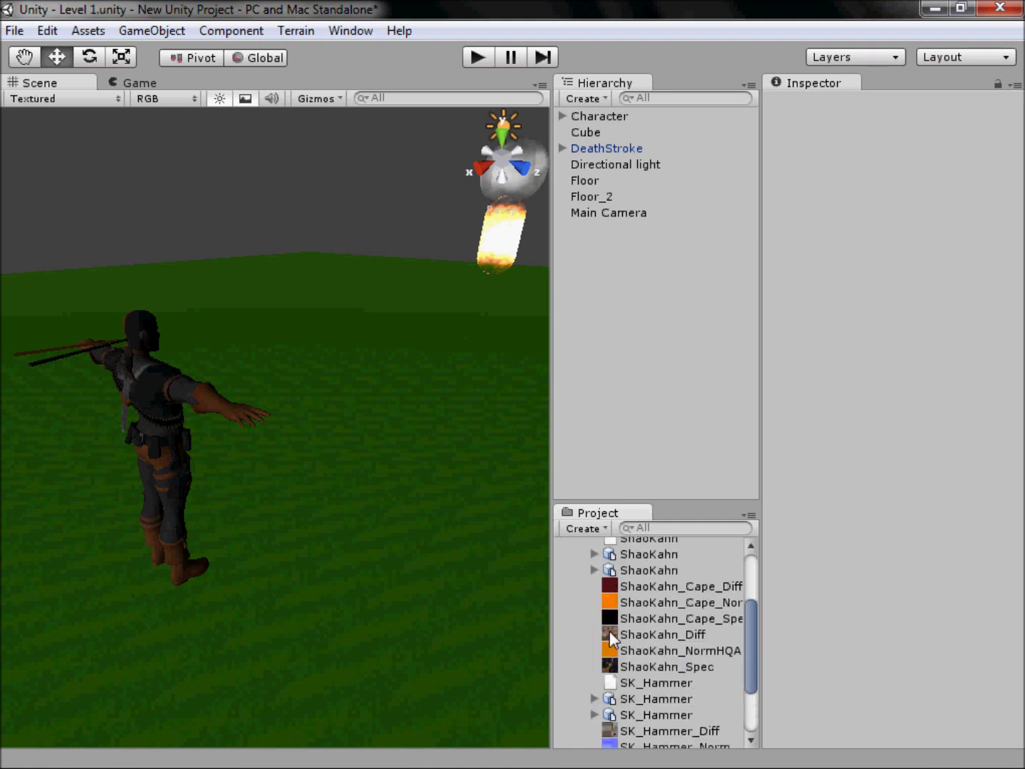
{"action": "scroll", "coordinate": [611, 639], "scroll_direction": "up", "scroll_amount": 2}
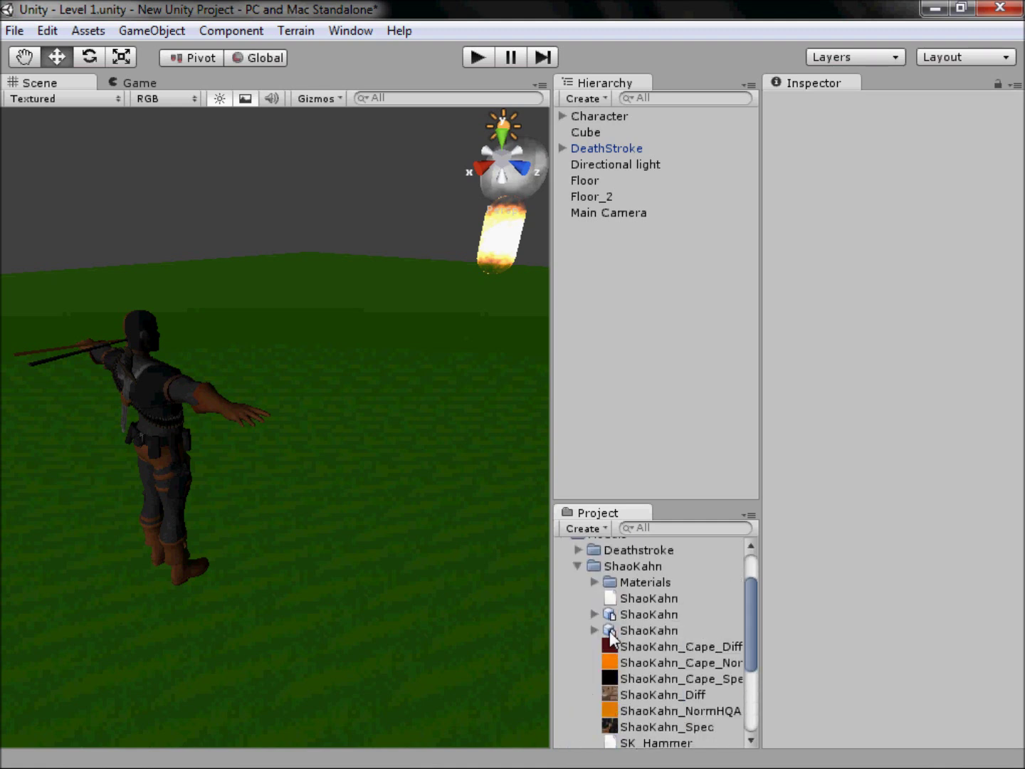
{"action": "mouse_move", "coordinate": [215, 754]}
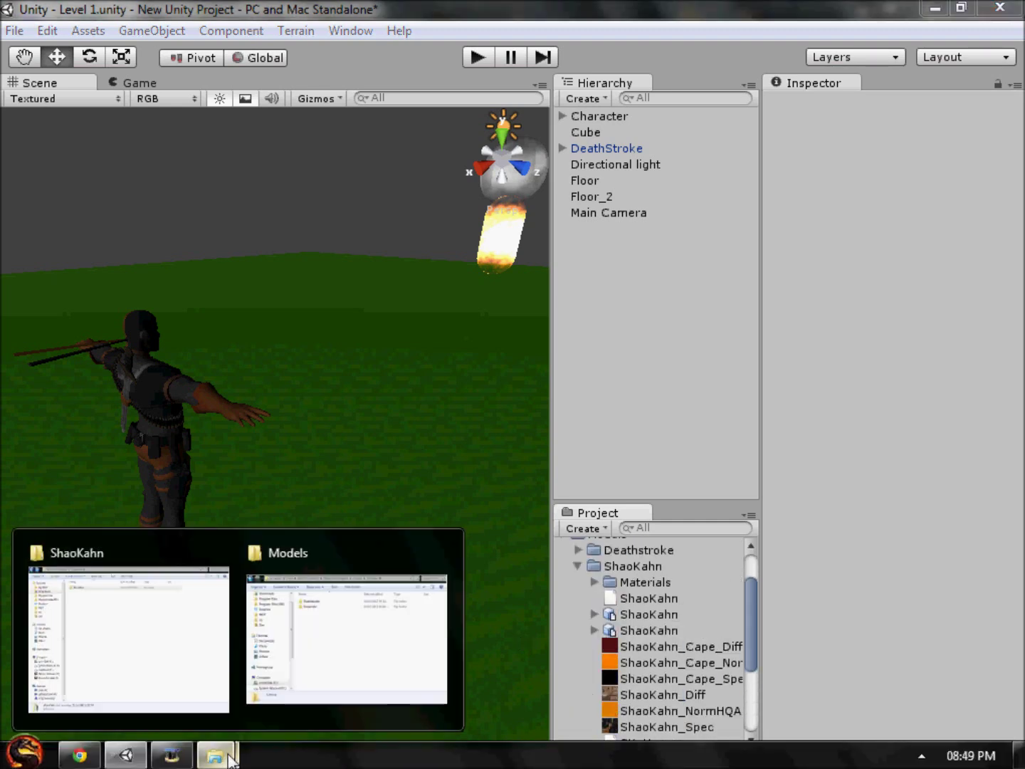
Close the Models window, open the nested ShaoKahn folder, and compare ShaoKahn.obj (2.23 MB) with ShaoKahn.FBX (4.76 MB).
{"action": "left_click", "coordinate": [424, 554]}
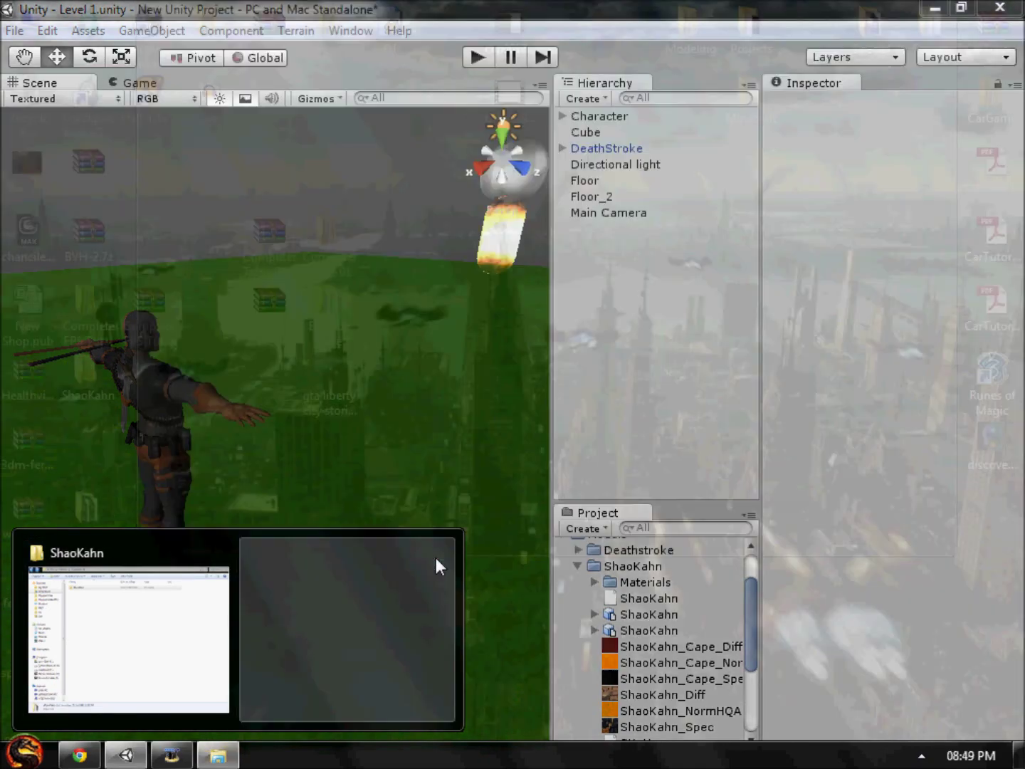
{"action": "left_click", "coordinate": [334, 625]}
{"action": "double_click", "coordinate": [227, 125]}
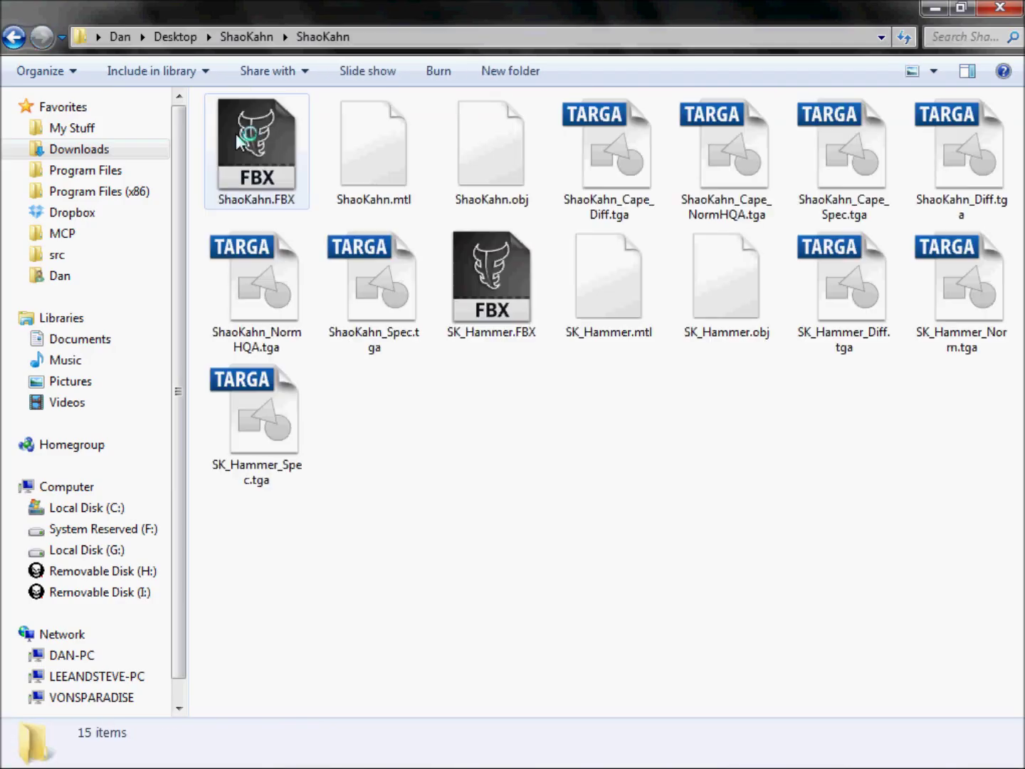
{"action": "left_click", "coordinate": [489, 171]}
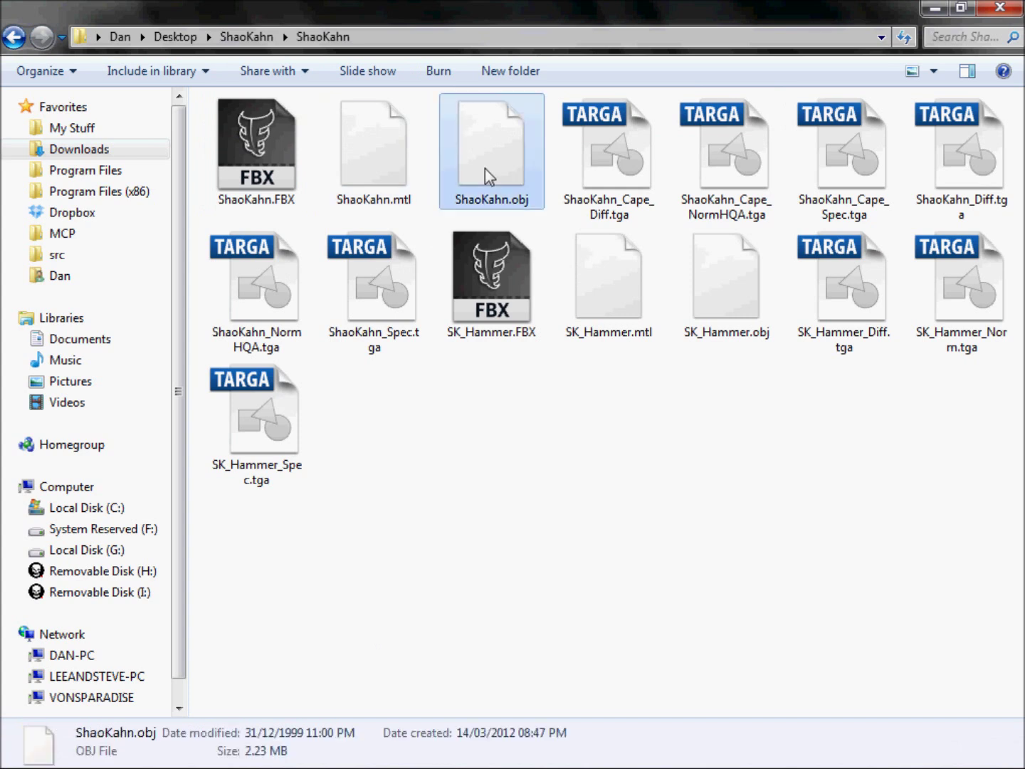
{"action": "left_click", "coordinate": [264, 166]}
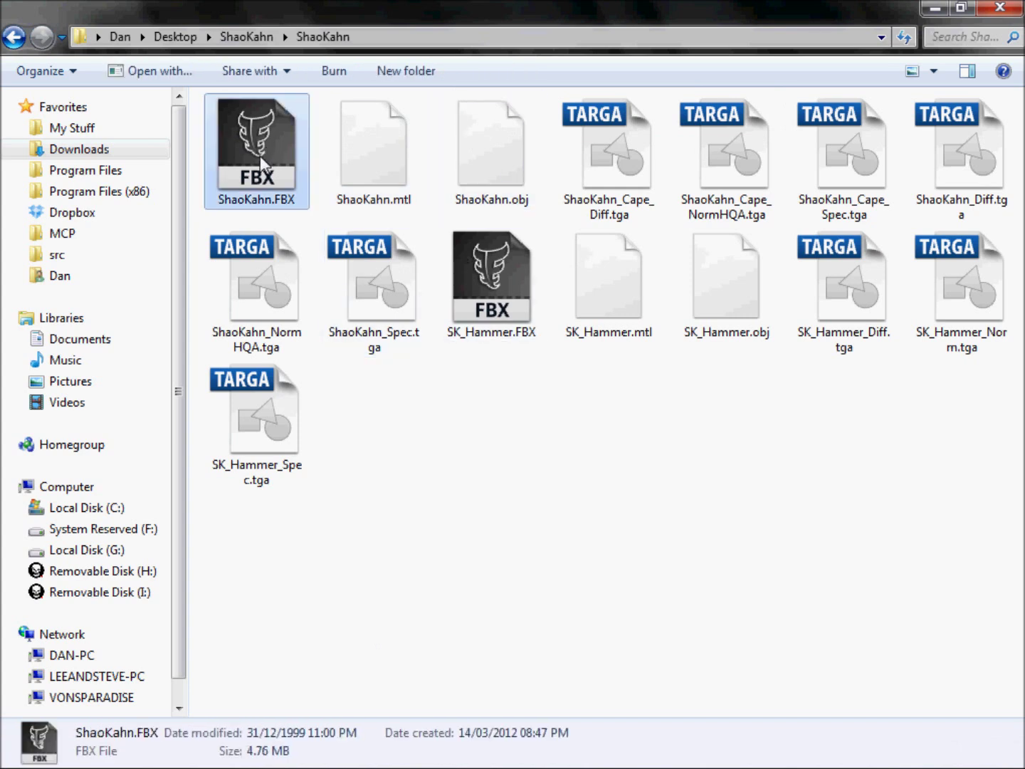
{"action": "left_click", "coordinate": [476, 161]}
Back in Unity, select the ShaoKahn models and rotate one in the expanded Inspector preview.
{"action": "left_click", "coordinate": [935, 9]}
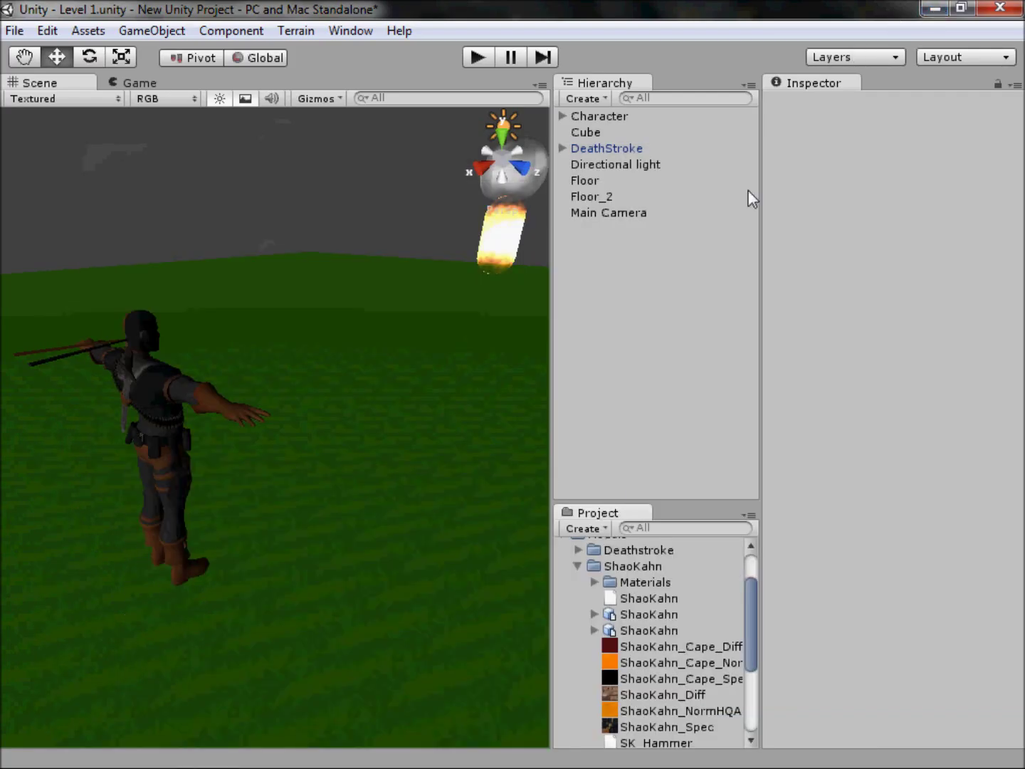
{"action": "left_click", "coordinate": [643, 599]}
{"action": "left_click", "coordinate": [654, 612]}
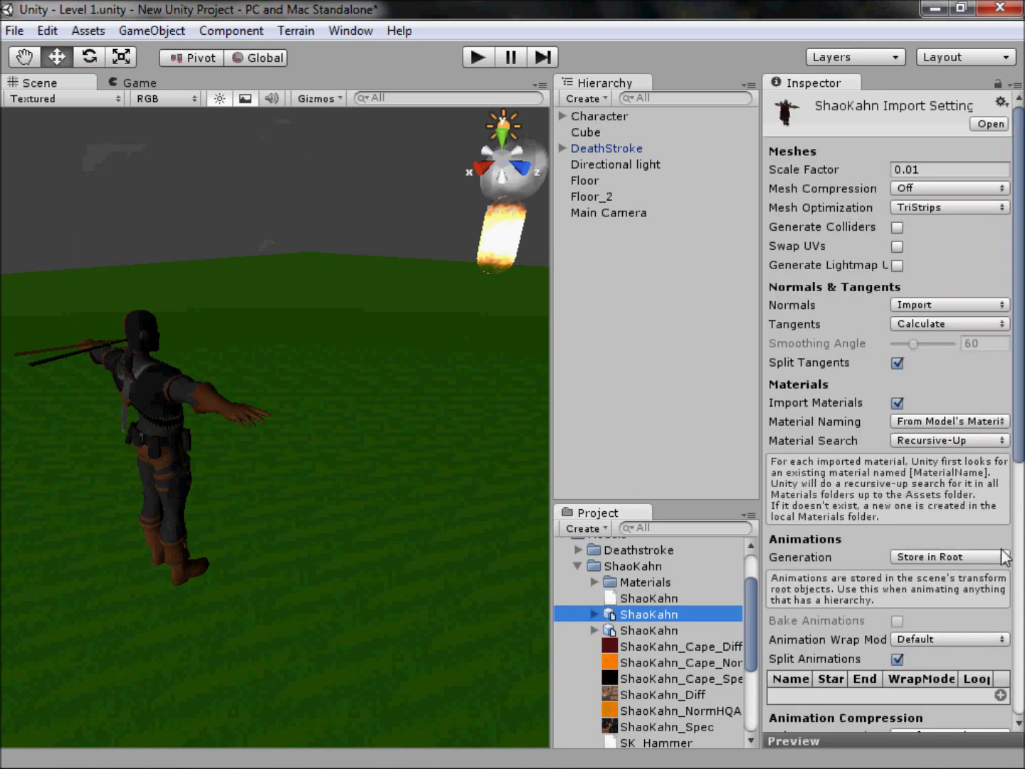
{"action": "scroll", "coordinate": [893, 685], "scroll_direction": "down", "scroll_amount": 5}
{"action": "left_click", "coordinate": [876, 743]}
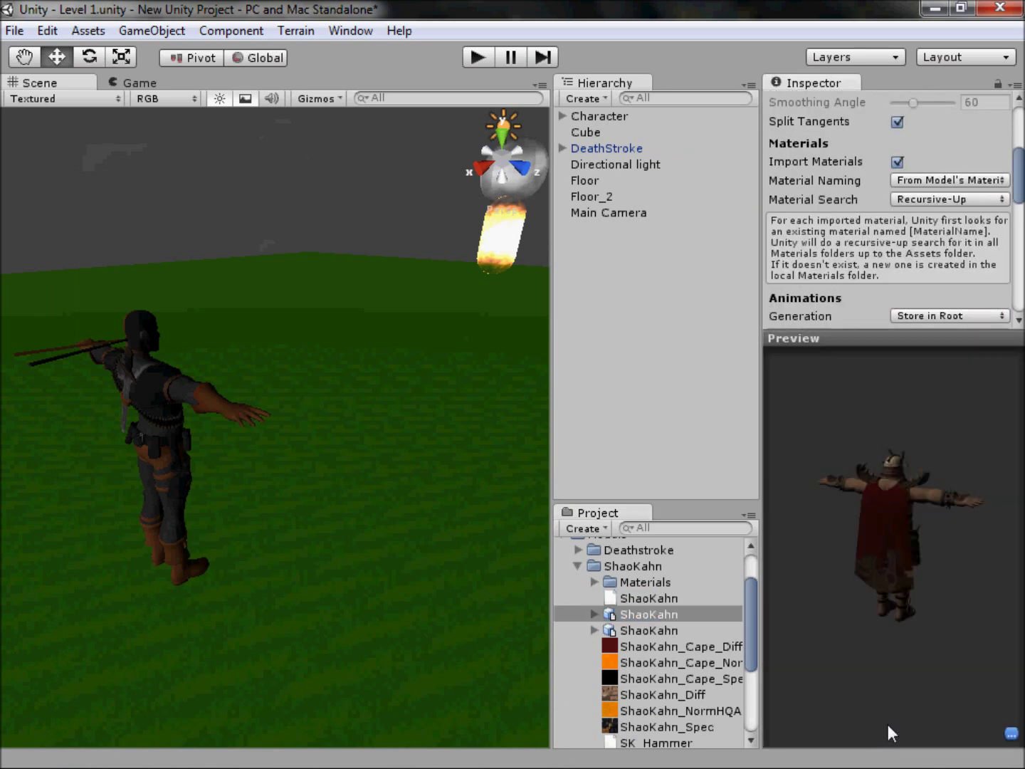
{"action": "left_click_drag", "start_coordinate": [888, 724], "coordinate": [671, 544]}
{"action": "left_click_drag", "start_coordinate": [676, 634], "coordinate": [836, 560]}
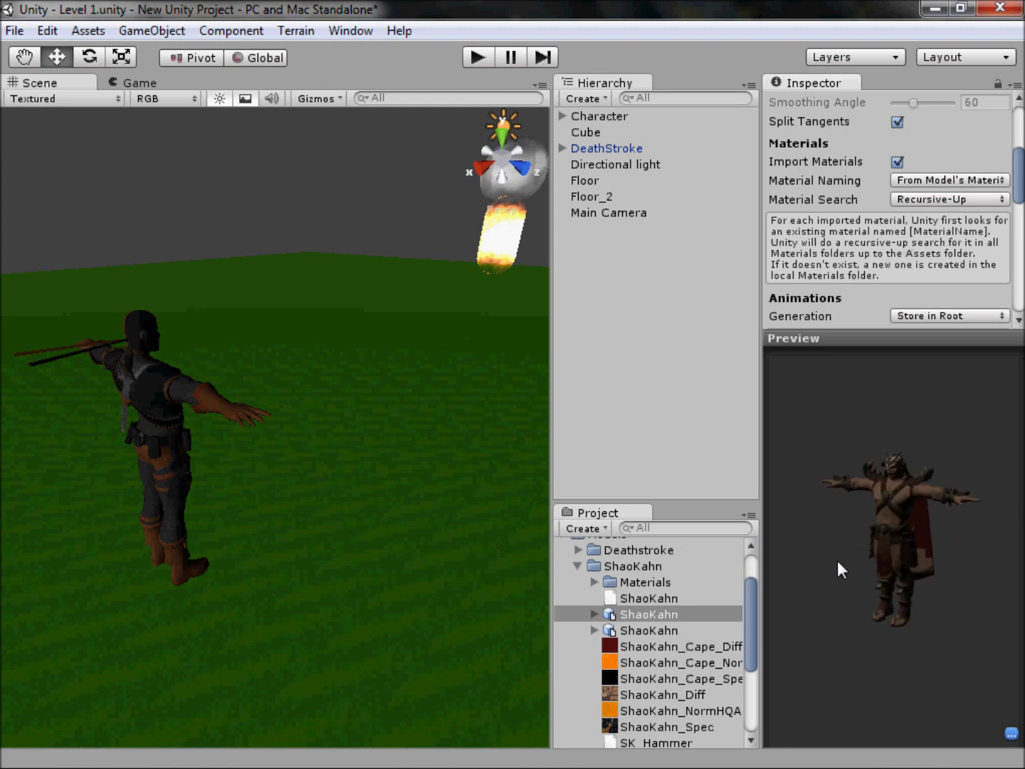
Preview and rotate the untextured ShaoKahn model, briefly expanding its parts.
{"action": "left_click", "coordinate": [652, 627]}
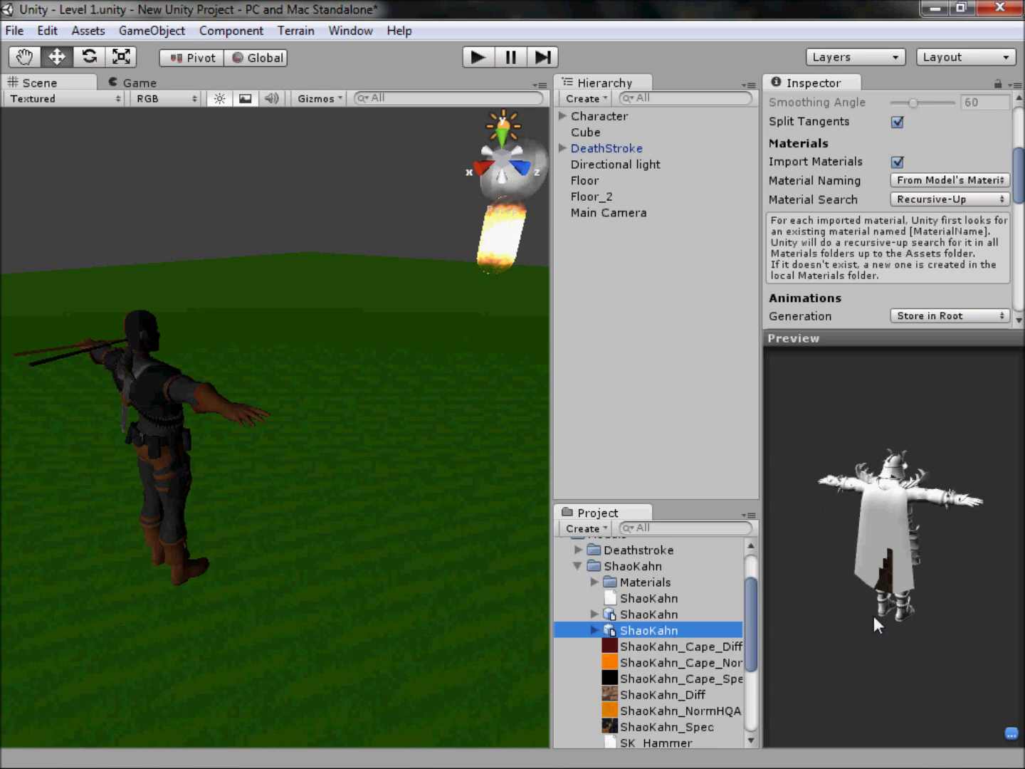
{"action": "left_click_drag", "start_coordinate": [874, 616], "coordinate": [785, 577]}
{"action": "left_click", "coordinate": [650, 630]}
{"action": "left_click", "coordinate": [597, 630]}
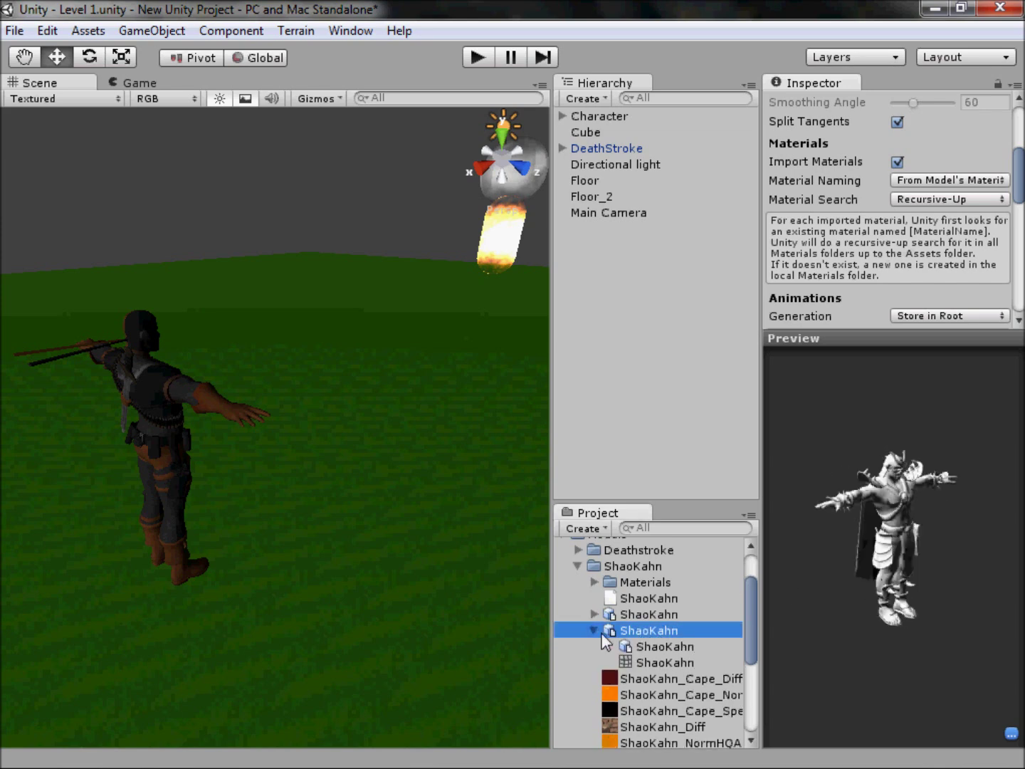
{"action": "left_click", "coordinate": [595, 631]}
Select the textured ShaoKahn model to show its import settings with Scale Factor 0.01.
{"action": "scroll", "coordinate": [844, 221], "scroll_direction": "up", "scroll_amount": 5}
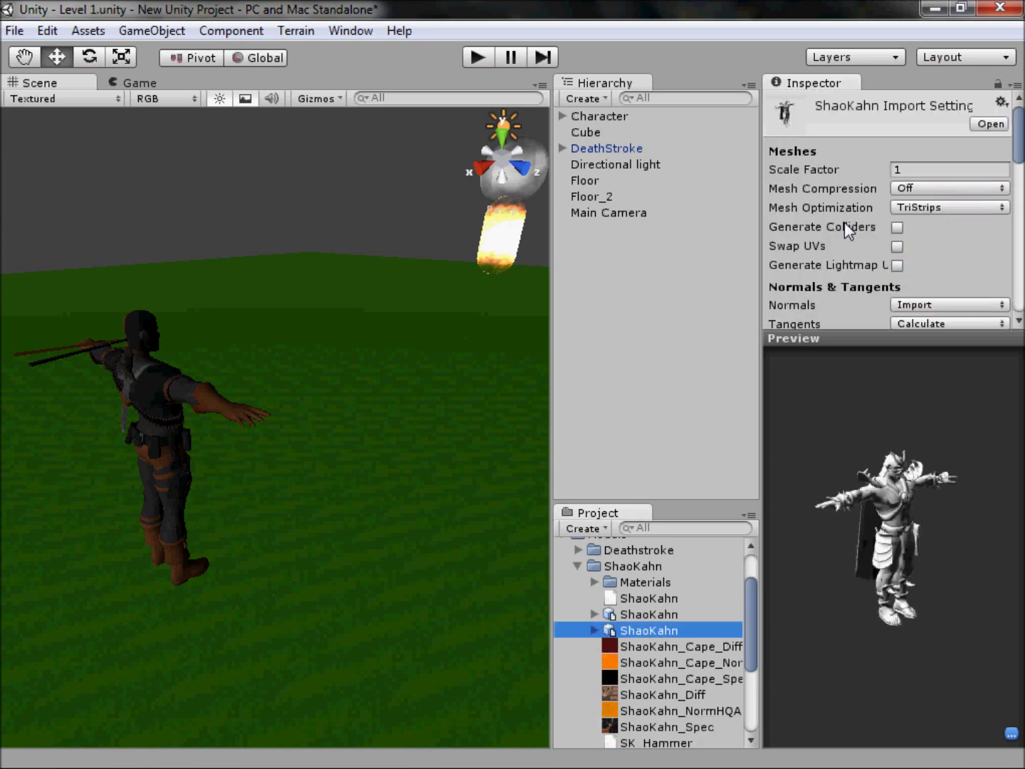
{"action": "scroll", "coordinate": [843, 217], "scroll_direction": "down", "scroll_amount": 15}
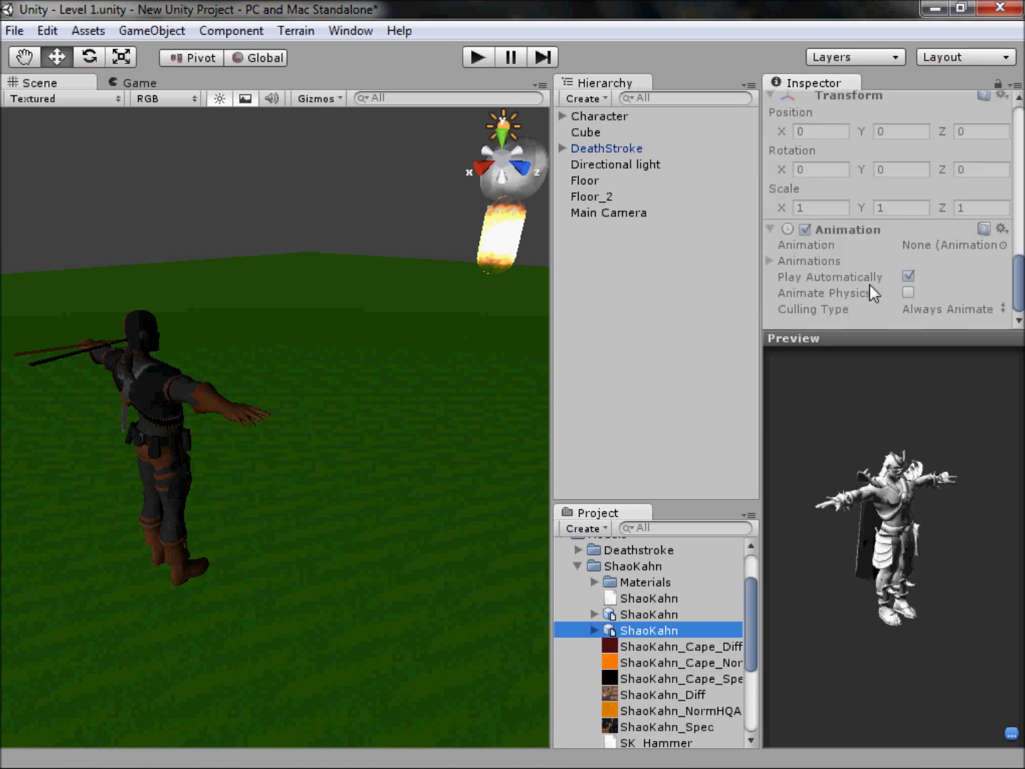
{"action": "scroll", "coordinate": [861, 296], "scroll_direction": "up", "scroll_amount": 3}
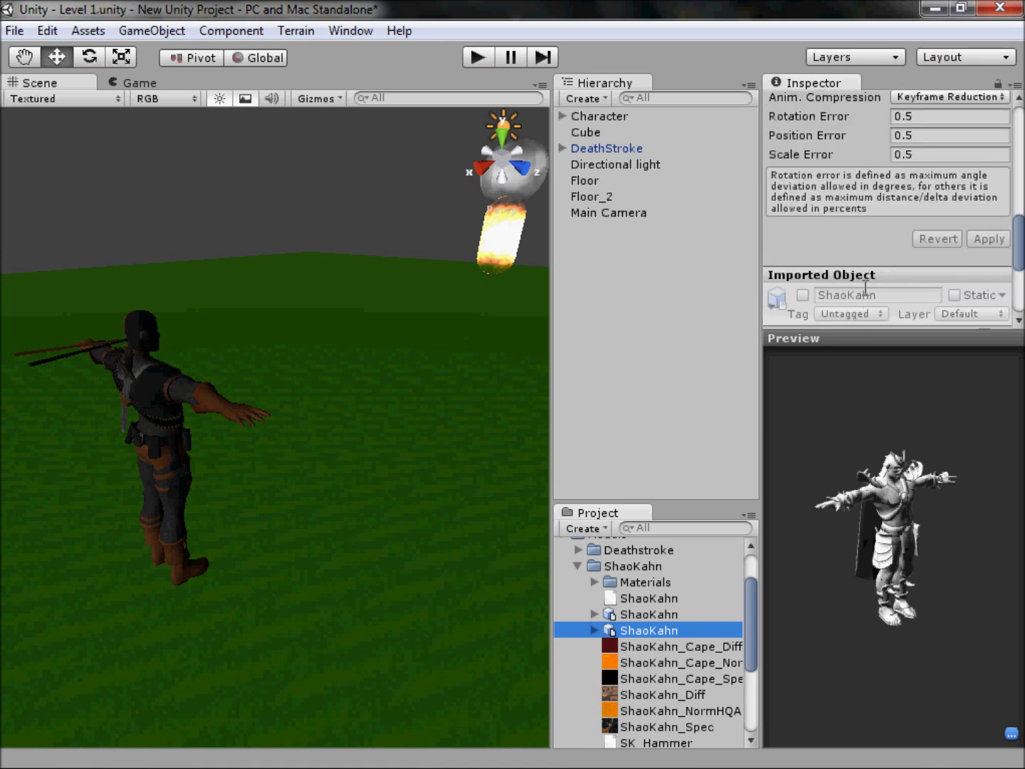
{"action": "scroll", "coordinate": [878, 296], "scroll_direction": "up", "scroll_amount": 5}
{"action": "left_click_drag", "start_coordinate": [970, 622], "coordinate": [771, 597]}
{"action": "left_click", "coordinate": [664, 614]}
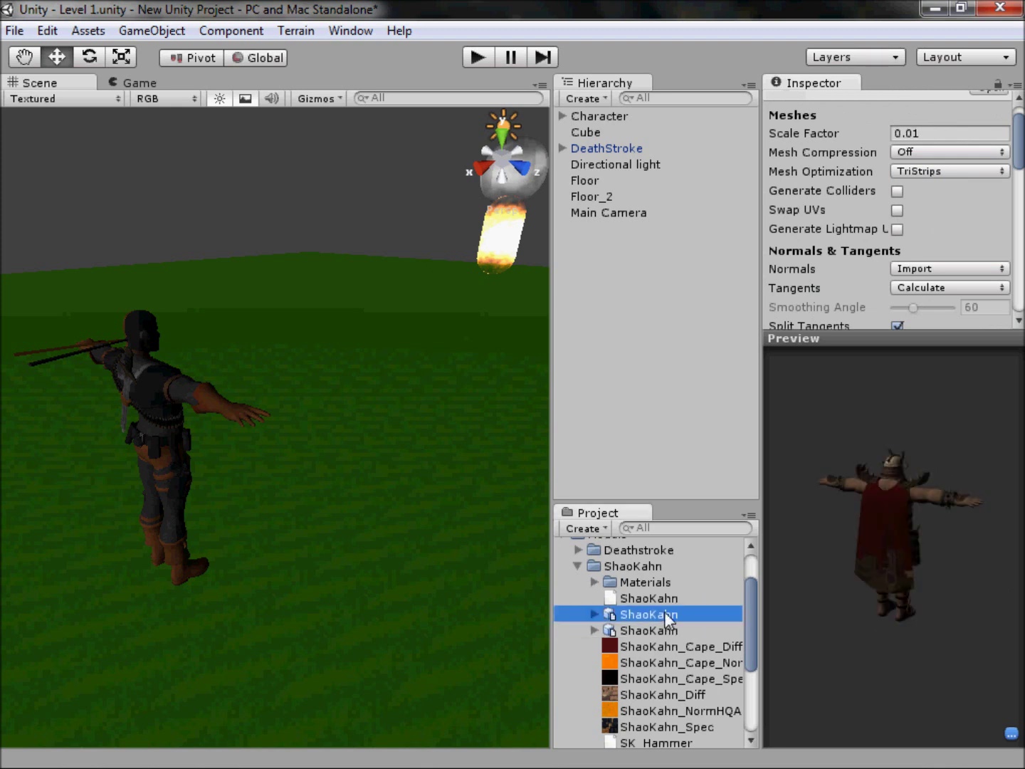
Drag the ShaoKahn model into the Level 1 scene and frame it in view.
{"action": "left_click_drag", "start_coordinate": [670, 618], "coordinate": [669, 486]}
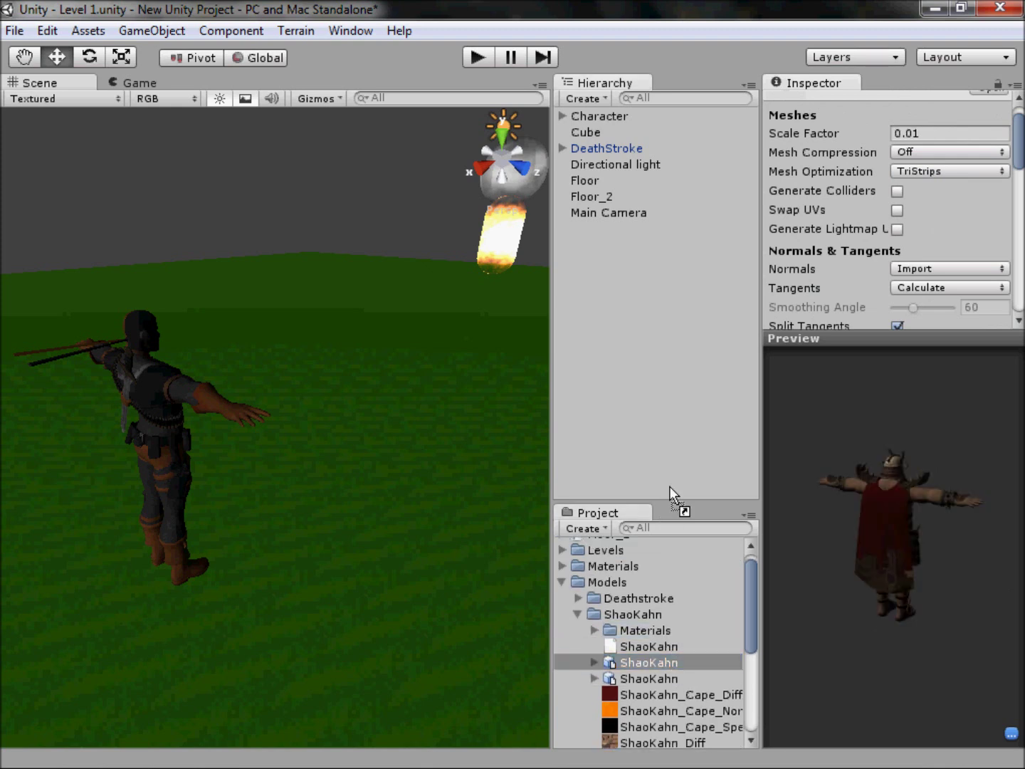
{"action": "left_click_drag", "start_coordinate": [623, 283], "coordinate": [624, 285]}
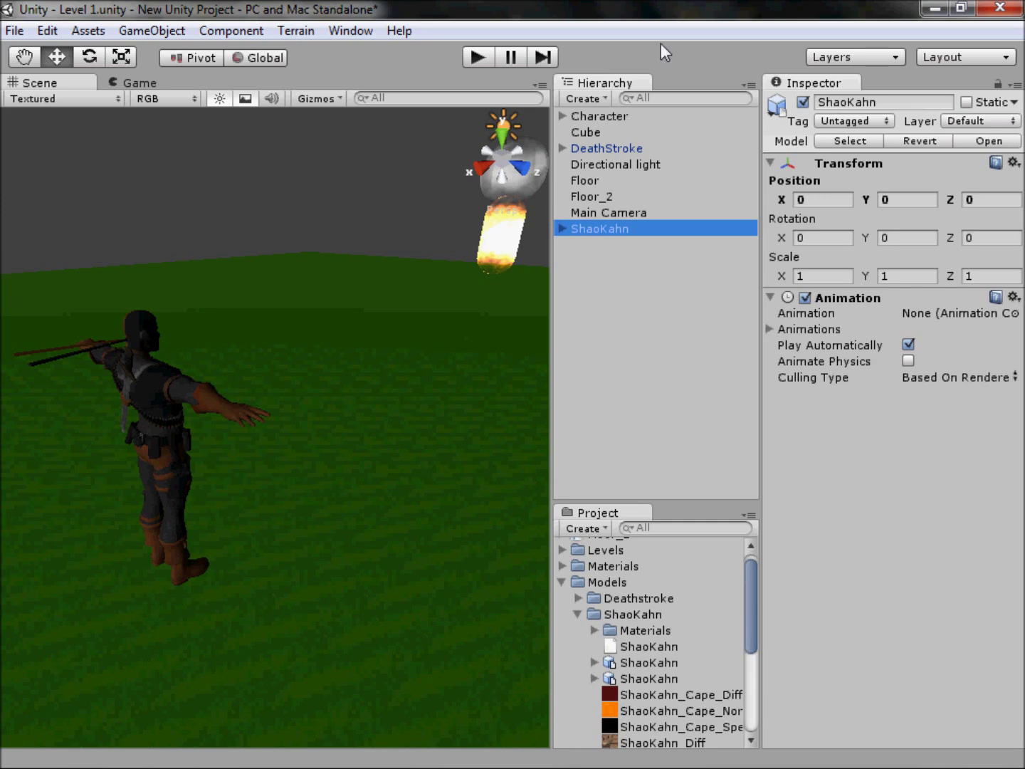
{"action": "key", "text": "f"}
{"action": "left_click_drag", "start_coordinate": [456, 298], "coordinate": [309, 394], "text": "alt"}
{"action": "scroll", "coordinate": [304, 399], "scroll_direction": "down", "scroll_amount": 5}
{"action": "scroll", "coordinate": [318, 393], "scroll_direction": "up", "scroll_amount": 10}
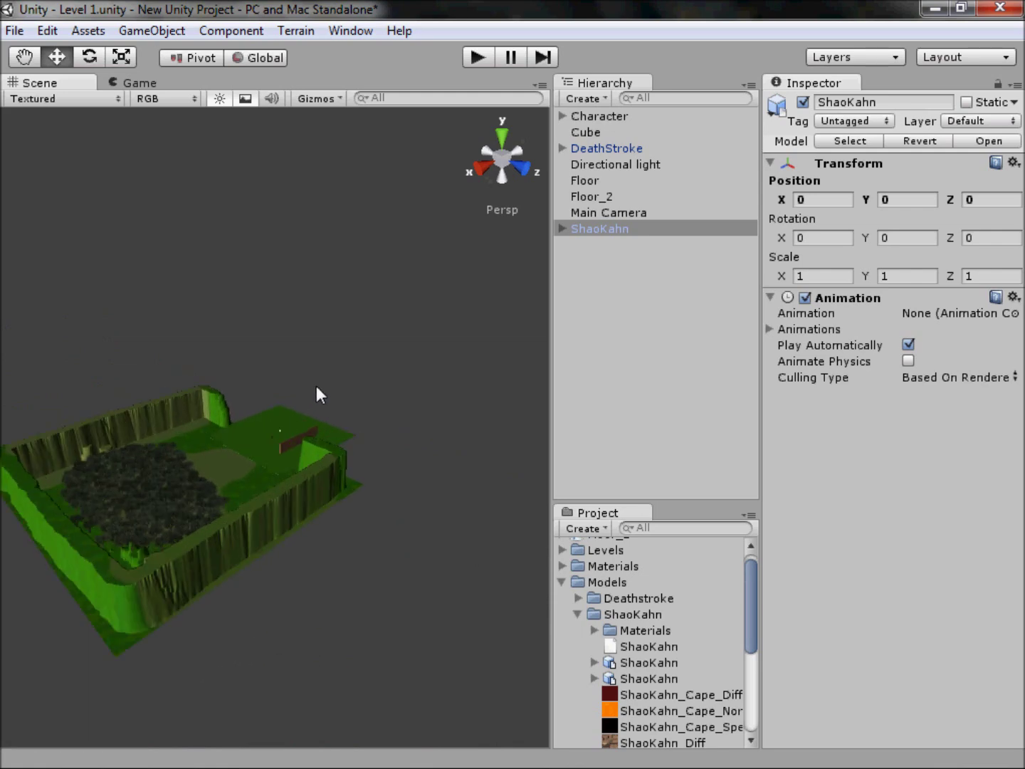
{"action": "double_click", "coordinate": [614, 234]}
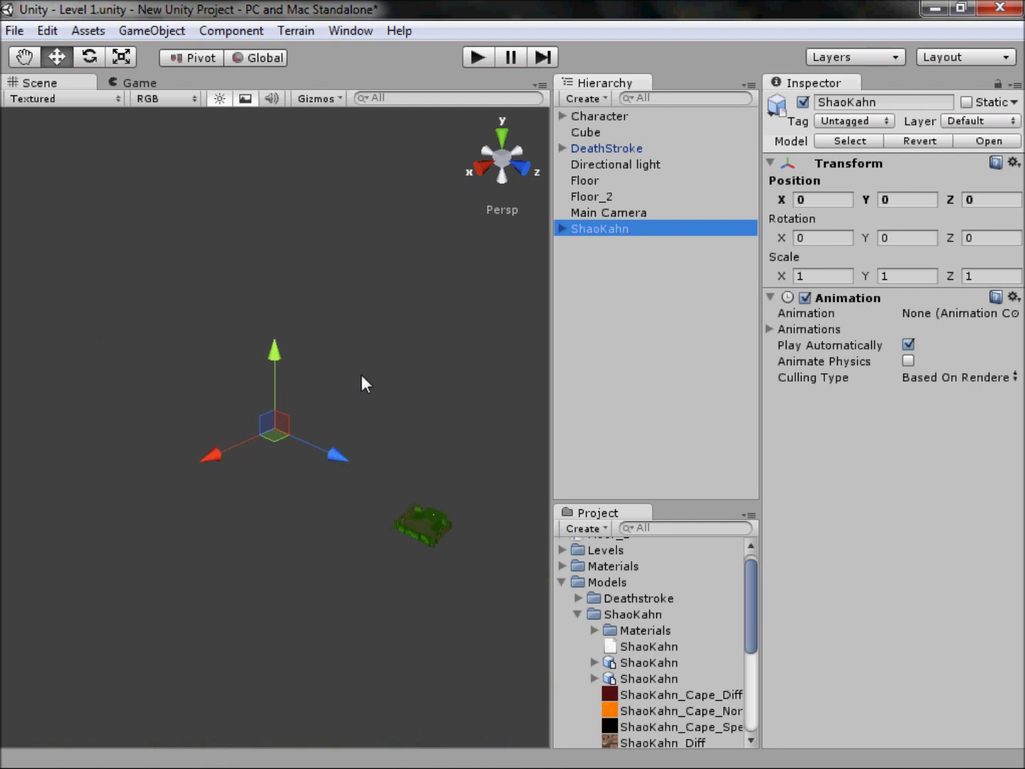
Move ShaoKahn along Z toward the level, then left over it in top view.
{"action": "left_click_drag", "start_coordinate": [308, 444], "coordinate": [479, 500]}
{"action": "key", "text": "f"}
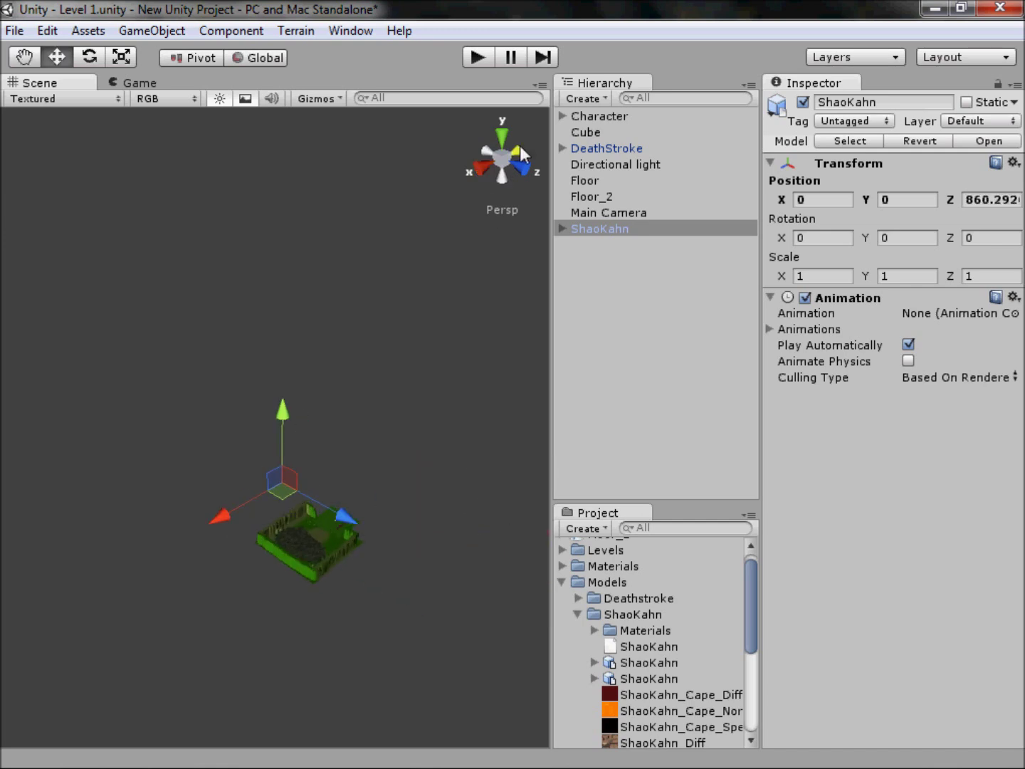
{"action": "left_click", "coordinate": [503, 136]}
{"action": "scroll", "coordinate": [400, 394], "scroll_direction": "up", "scroll_amount": 5}
{"action": "middle_click_drag", "start_coordinate": [400, 394], "coordinate": [522, 456]}
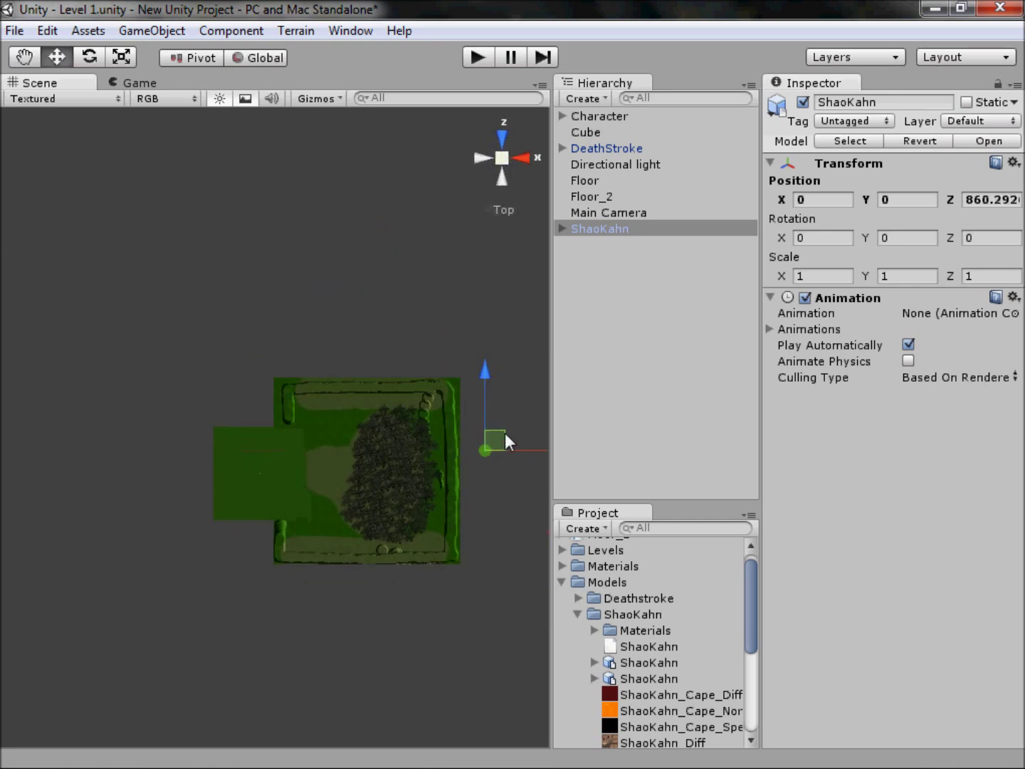
{"action": "left_click_drag", "start_coordinate": [505, 441], "coordinate": [283, 464]}
{"action": "key", "text": "f"}
In front view, lower ShaoKahn down to the ground level.
{"action": "left_click", "coordinate": [494, 162]}
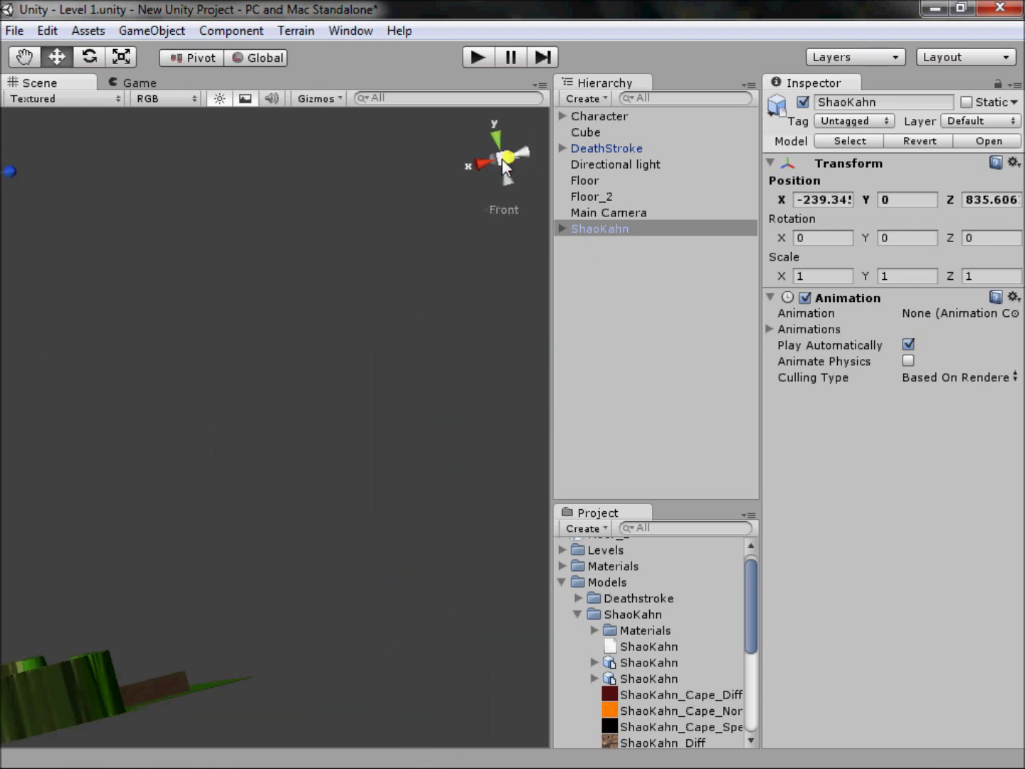
{"action": "left_click", "coordinate": [494, 162]}
{"action": "scroll", "coordinate": [330, 363], "scroll_direction": "down", "scroll_amount": 6}
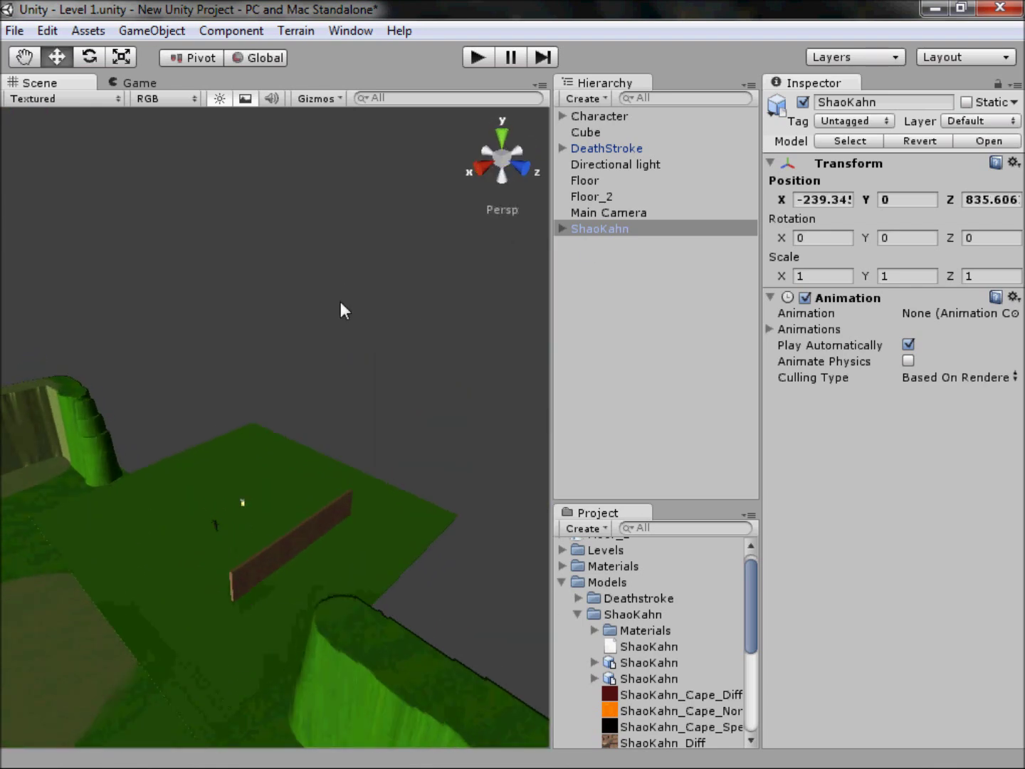
{"action": "scroll", "coordinate": [265, 432], "scroll_direction": "down", "scroll_amount": 2}
{"action": "scroll", "coordinate": [265, 430], "scroll_direction": "down", "scroll_amount": 5}
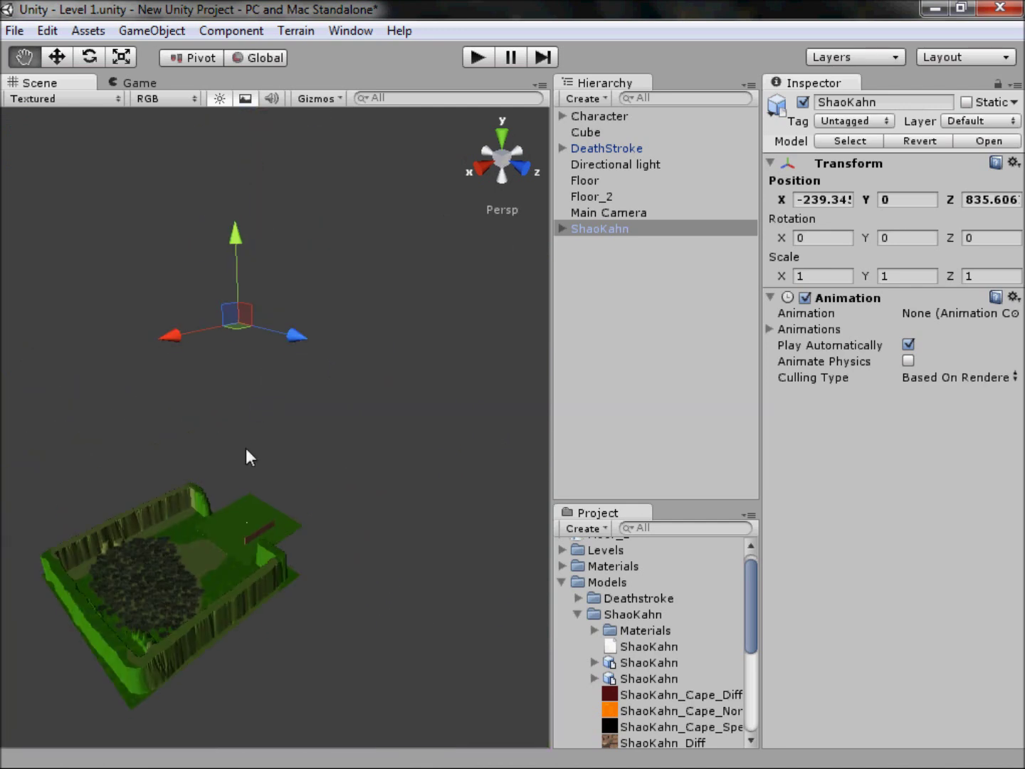
{"action": "left_click", "coordinate": [524, 171]}
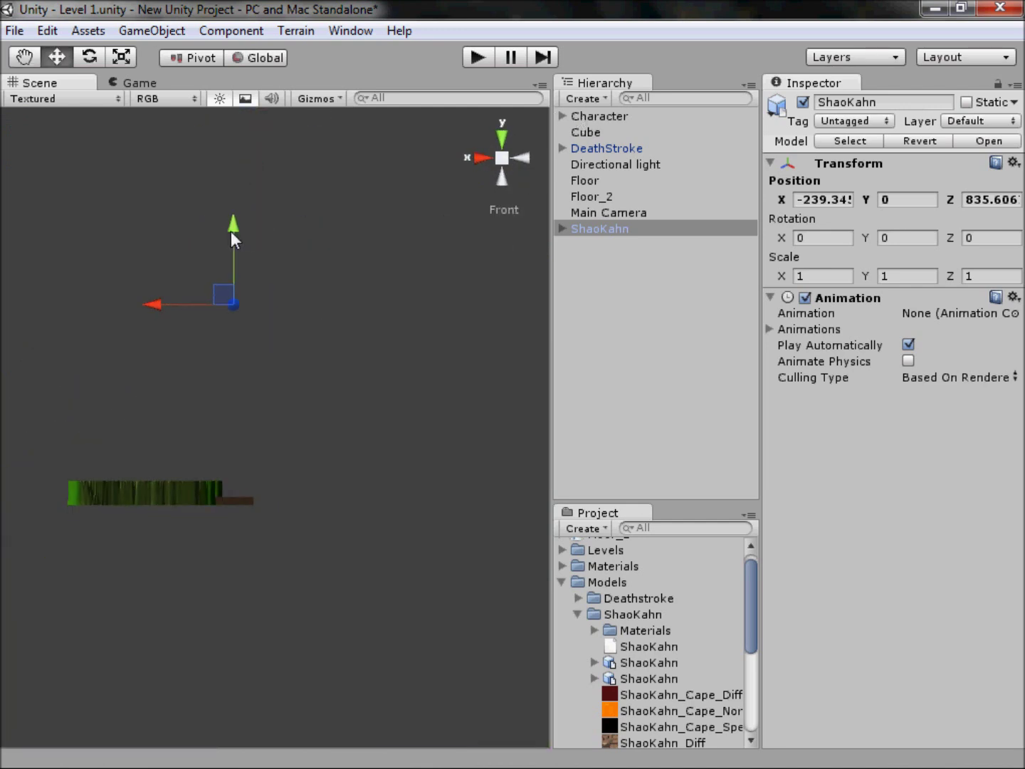
{"action": "left_click_drag", "start_coordinate": [230, 232], "coordinate": [261, 431]}
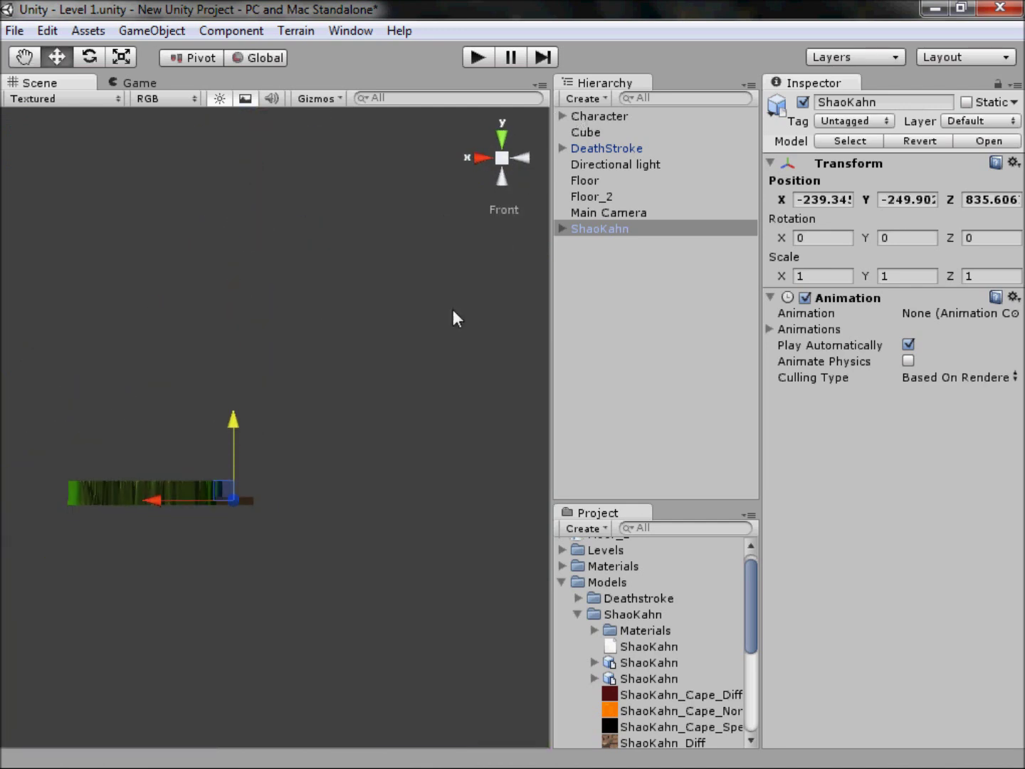
{"action": "left_click", "coordinate": [517, 151]}
Fine-tune ShaoKahn onto the floor, nudging him sideways and raising him slightly on Y.
{"action": "double_click", "coordinate": [590, 230]}
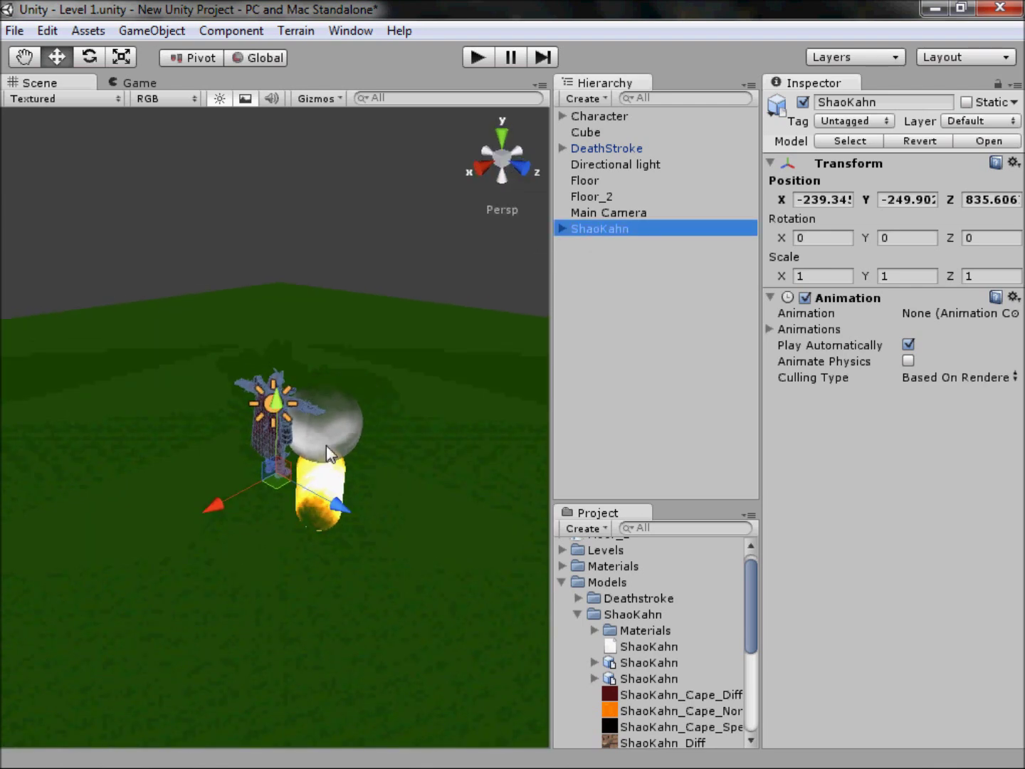
{"action": "scroll", "coordinate": [349, 432], "scroll_direction": "up", "scroll_amount": 3}
{"action": "left_click", "coordinate": [519, 170]}
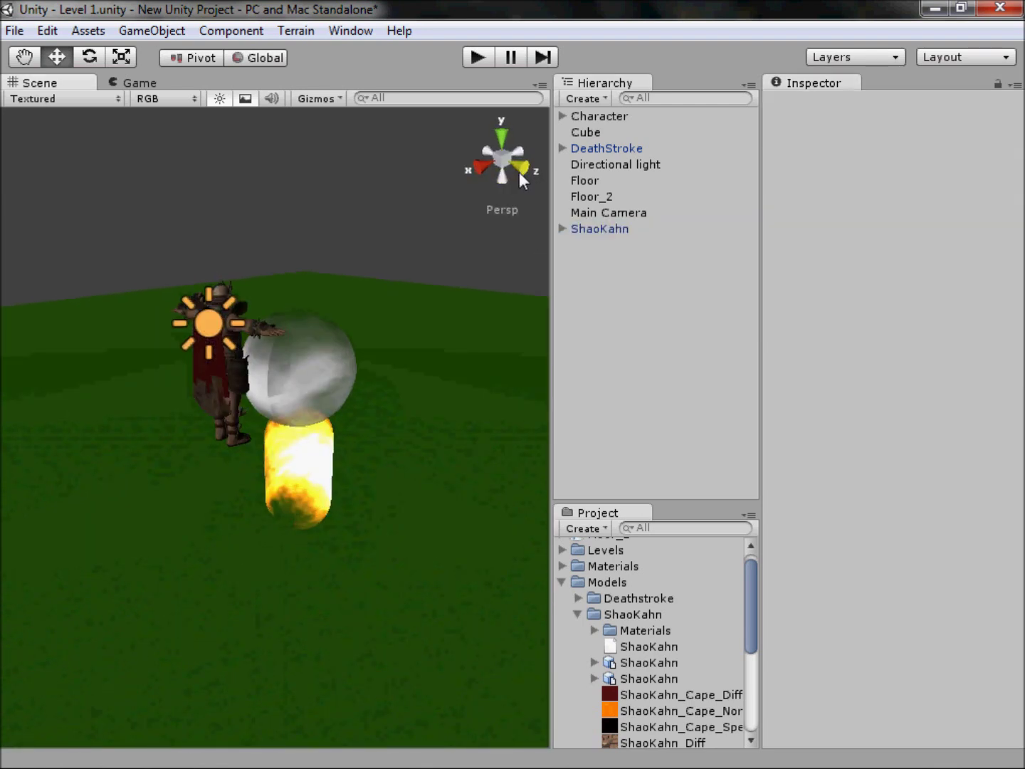
{"action": "left_click", "coordinate": [620, 224]}
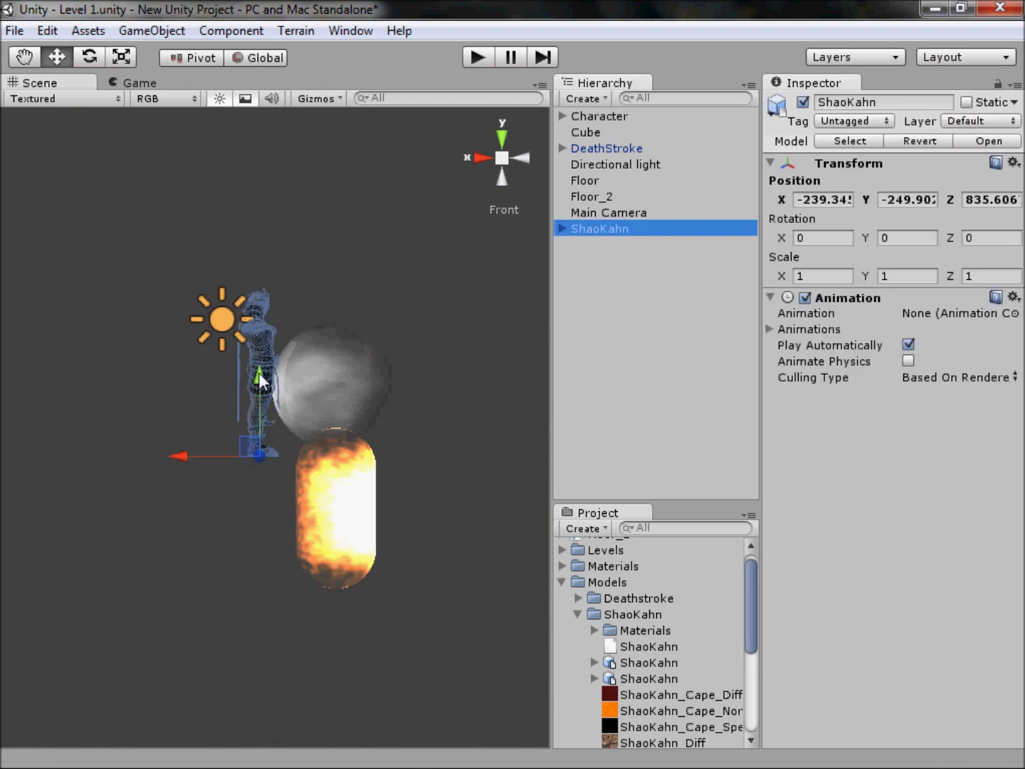
{"action": "left_click_drag", "start_coordinate": [259, 372], "coordinate": [276, 502]}
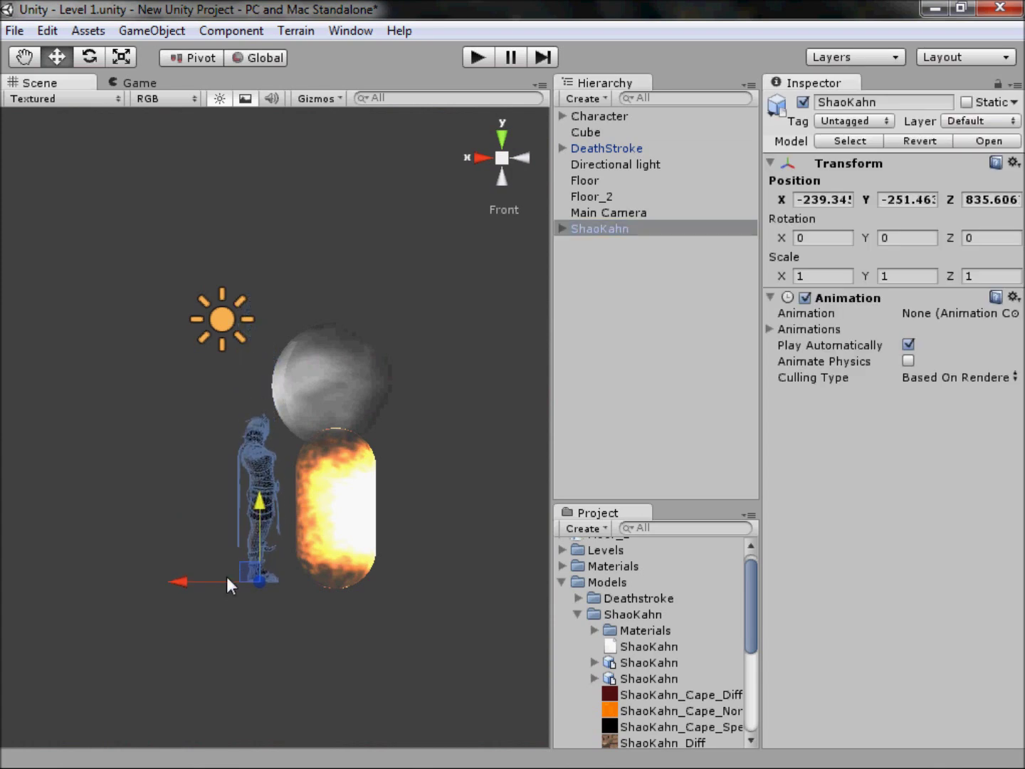
{"action": "left_click_drag", "start_coordinate": [226, 580], "coordinate": [161, 567]}
{"action": "left_click_drag", "start_coordinate": [193, 512], "coordinate": [194, 504]}
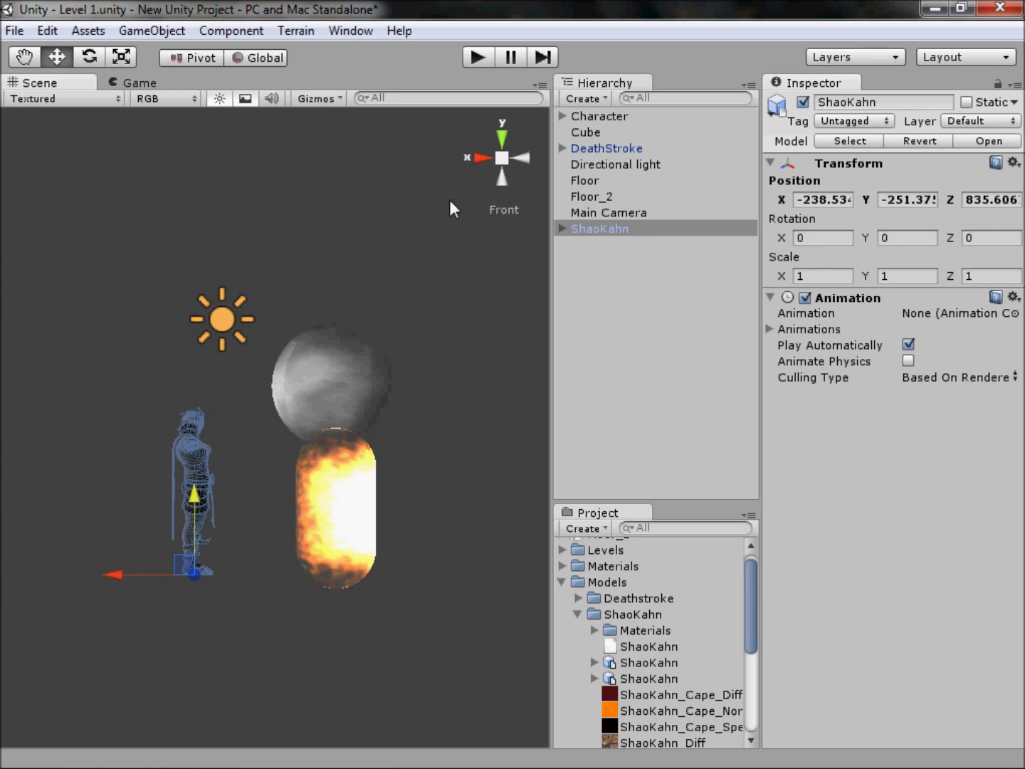
{"action": "left_click", "coordinate": [506, 156]}
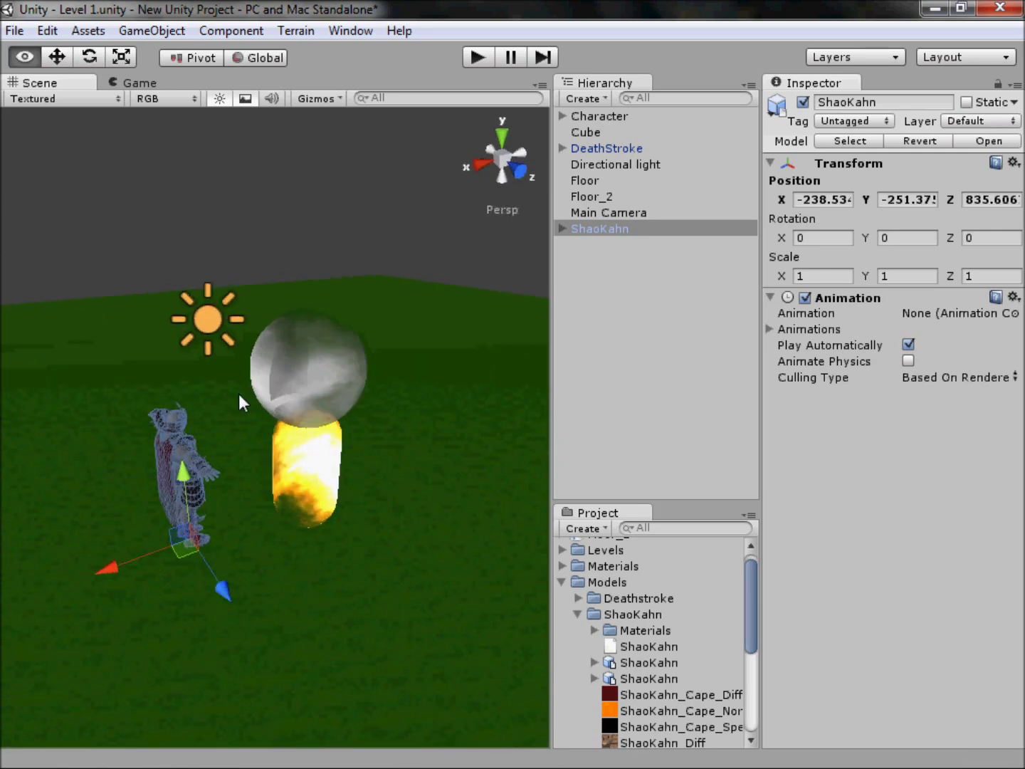
{"action": "left_click_drag", "start_coordinate": [238, 394], "coordinate": [803, 371], "text": "alt"}
In front view, move ShaoKahn beside Deathstroke (X -230.01, Y -255.085).
{"action": "left_click", "coordinate": [81, 760]}
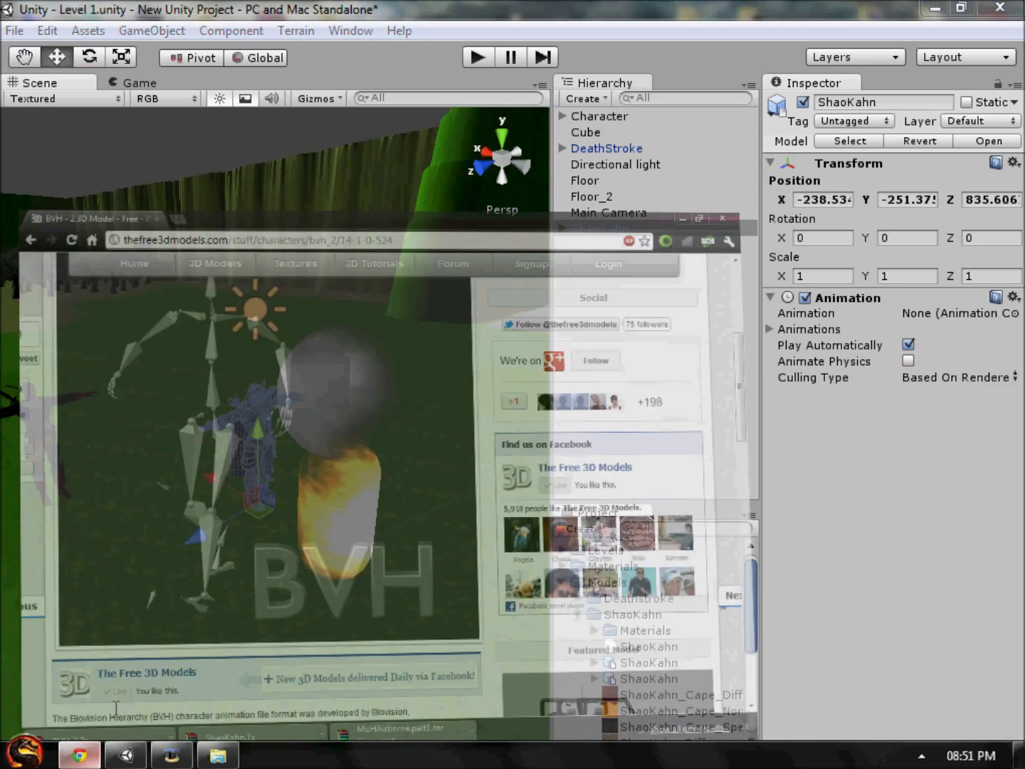
{"action": "left_click", "coordinate": [942, 8]}
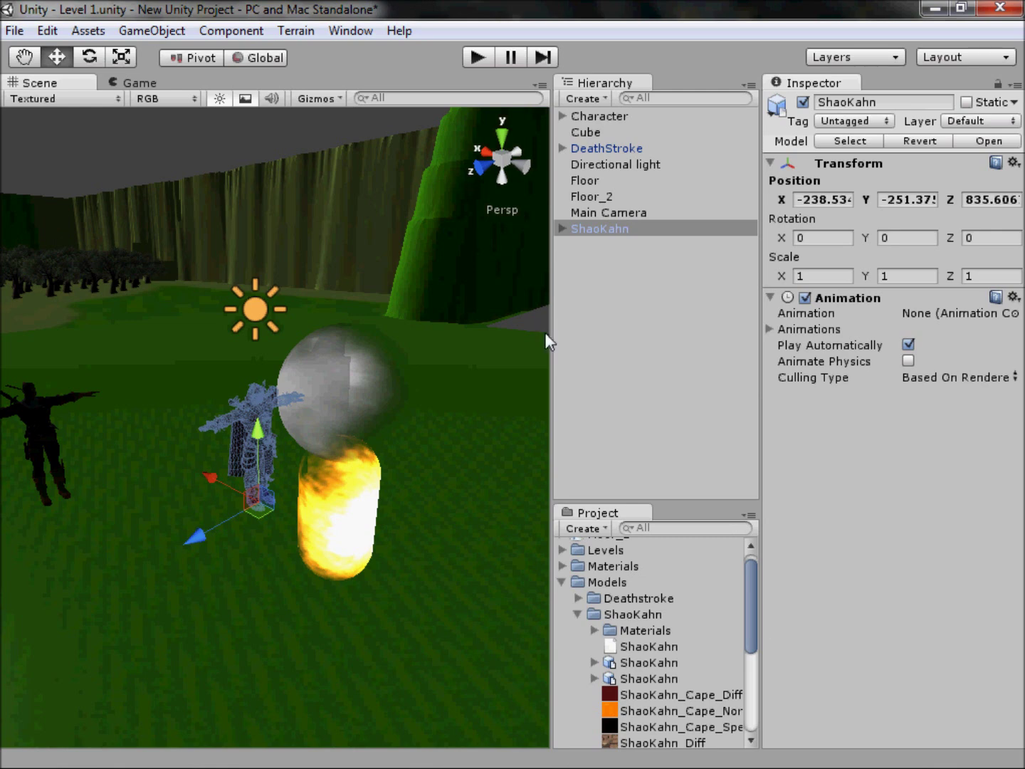
{"action": "left_click", "coordinate": [483, 172]}
{"action": "middle_click_drag", "start_coordinate": [385, 414], "coordinate": [651, 316]}
{"action": "scroll", "coordinate": [235, 354], "scroll_direction": "down", "scroll_amount": 4}
{"action": "middle_click_drag", "start_coordinate": [236, 354], "coordinate": [338, 351]}
{"action": "left_click_drag", "start_coordinate": [501, 298], "coordinate": [116, 471]}
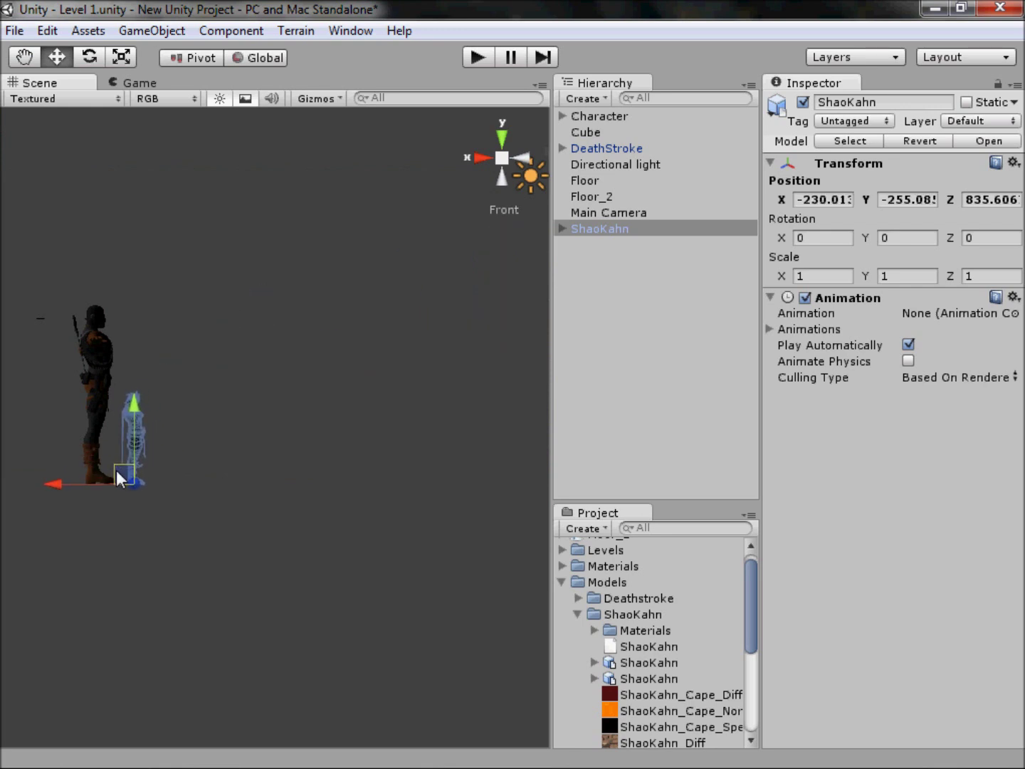
Expand the Deathstroke model folder in the Project assets.
{"action": "scroll", "coordinate": [117, 469], "scroll_direction": "up", "scroll_amount": 2}
{"action": "middle_click_drag", "start_coordinate": [338, 485], "coordinate": [417, 479]}
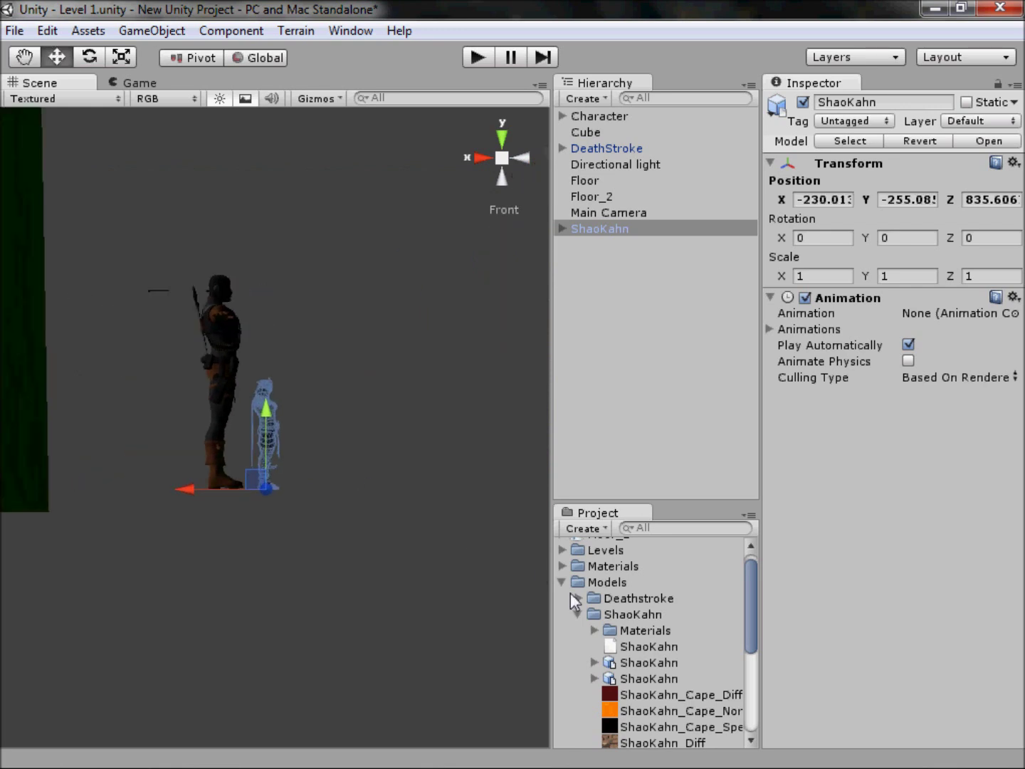
{"action": "left_click", "coordinate": [579, 597]}
Check the DeathStroke model's import Scale Factor of 0.02, then collapse its folder.
{"action": "scroll", "coordinate": [644, 642], "scroll_direction": "down", "scroll_amount": 3}
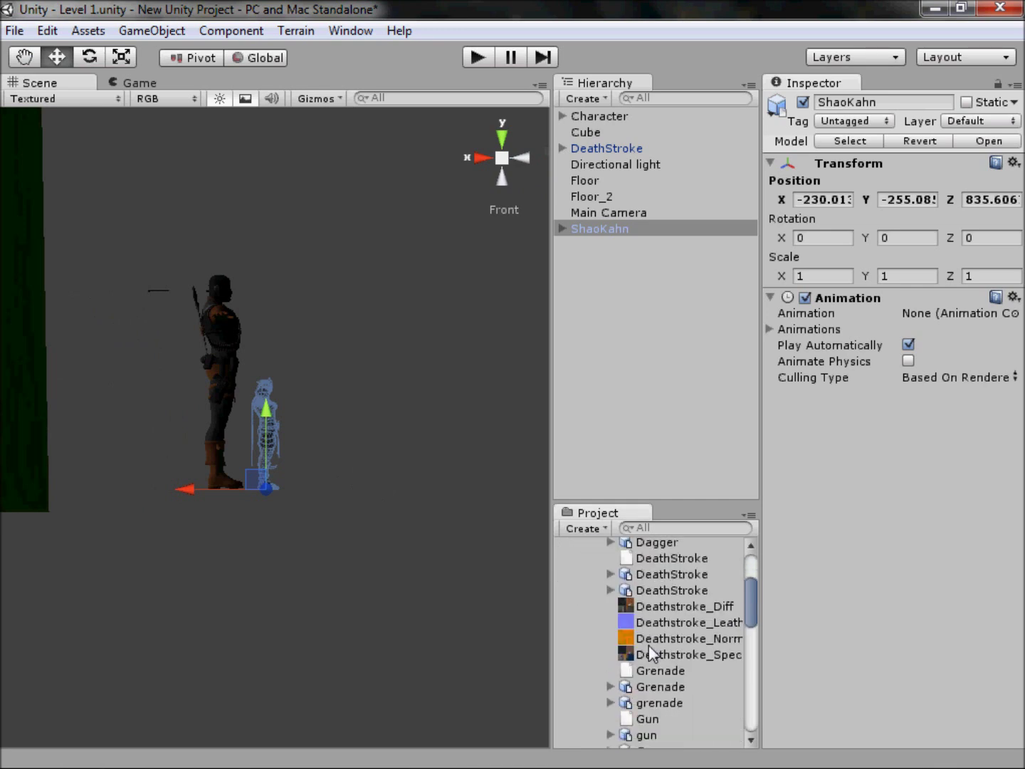
{"action": "left_click", "coordinate": [661, 590]}
{"action": "left_click", "coordinate": [654, 569]}
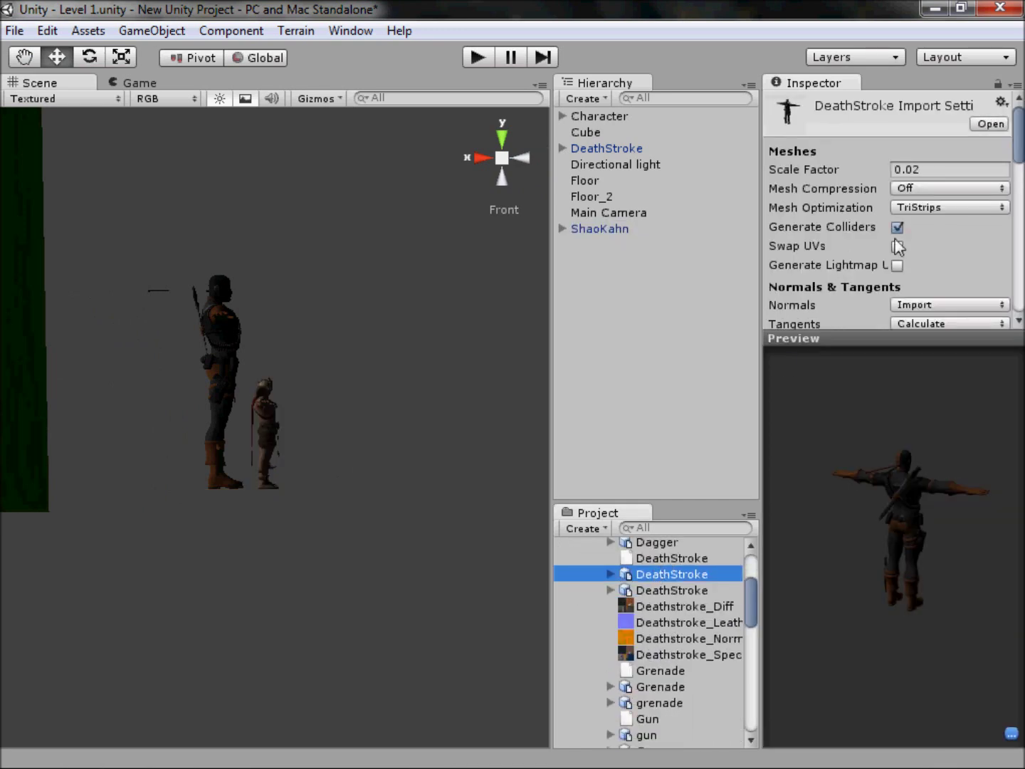
{"action": "scroll", "coordinate": [937, 206], "scroll_direction": "down", "scroll_amount": 2}
{"action": "left_click", "coordinate": [948, 108]}
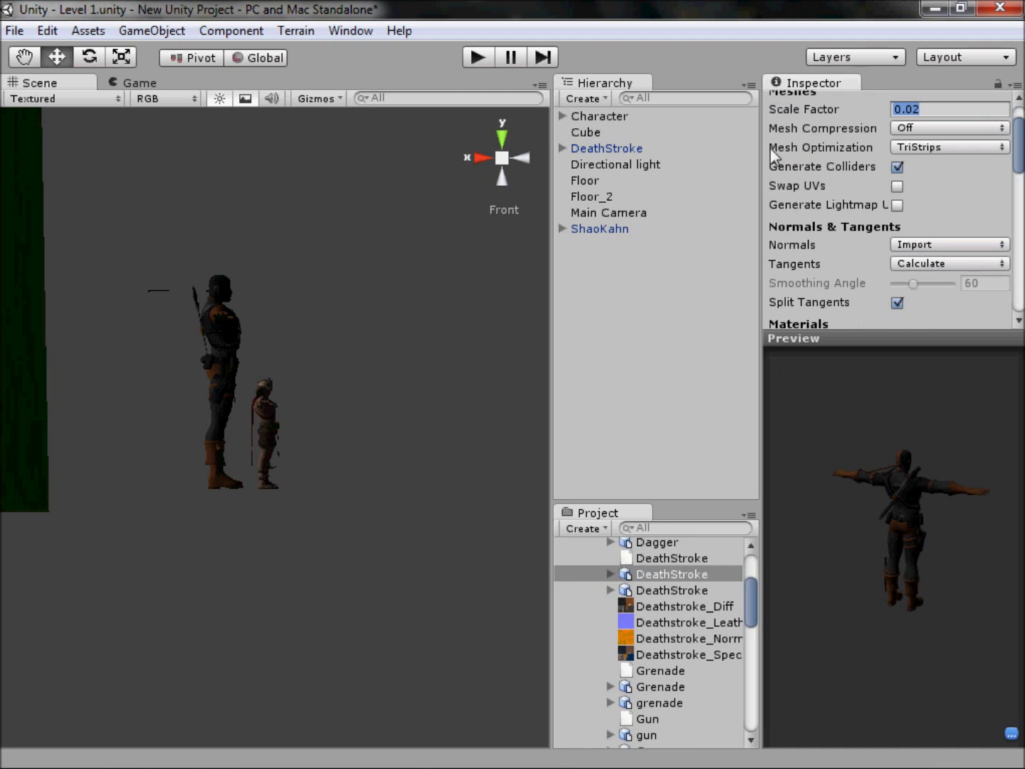
{"action": "scroll", "coordinate": [614, 602], "scroll_direction": "up", "scroll_amount": 3}
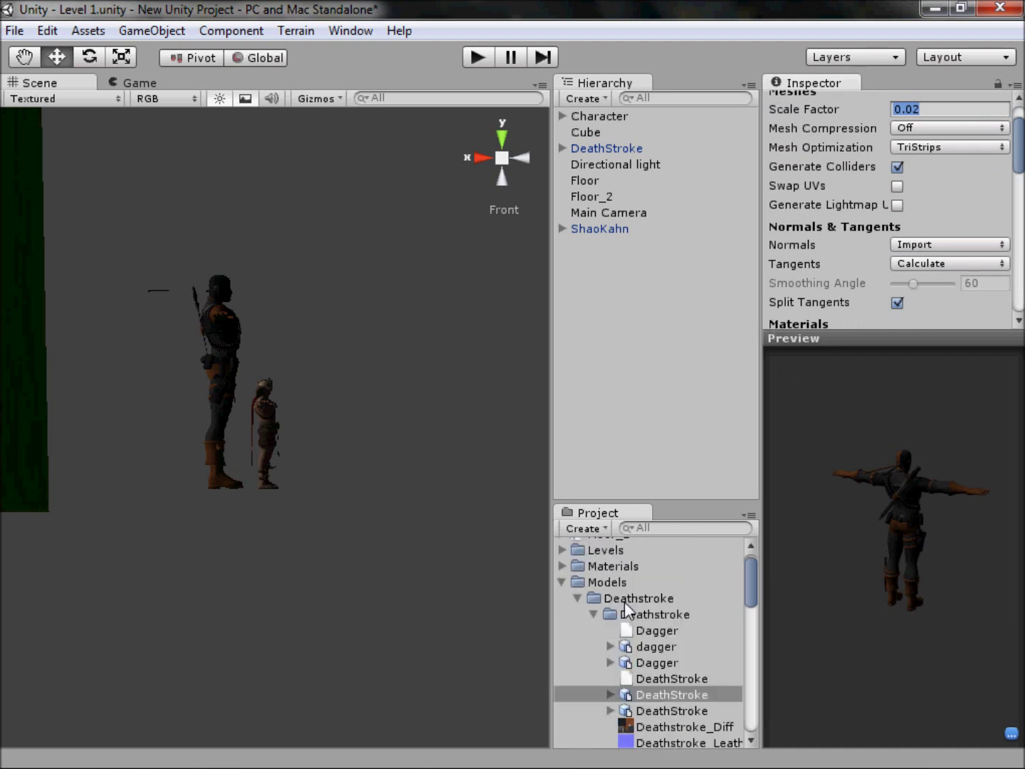
{"action": "left_click", "coordinate": [576, 598]}
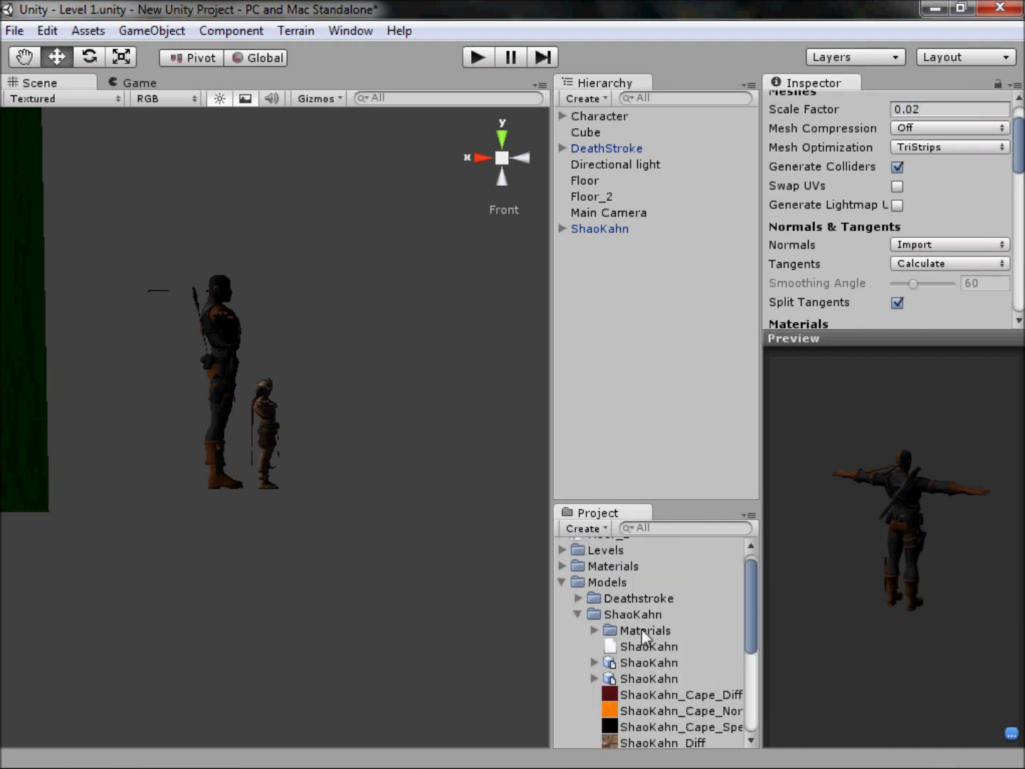
Edit the ShaoKahn model's import Scale Factor and apply it, comparing both characters.
{"action": "left_click", "coordinate": [643, 661]}
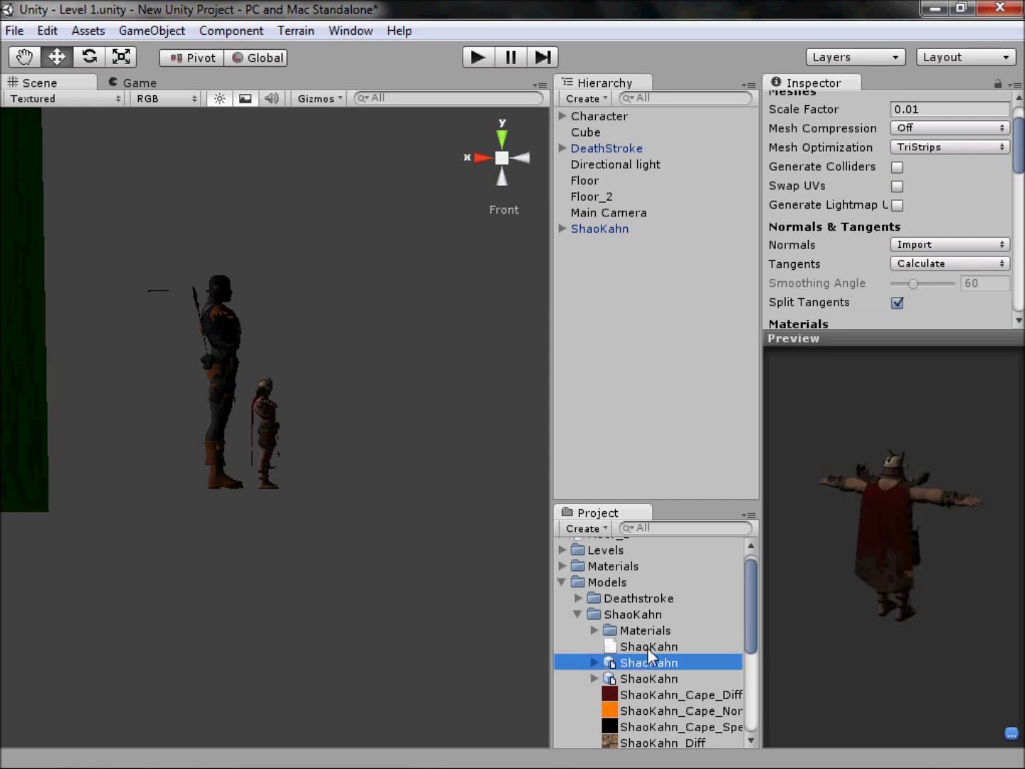
{"action": "left_click", "coordinate": [932, 108]}
{"action": "scroll", "coordinate": [854, 208], "scroll_direction": "down", "scroll_amount": 10}
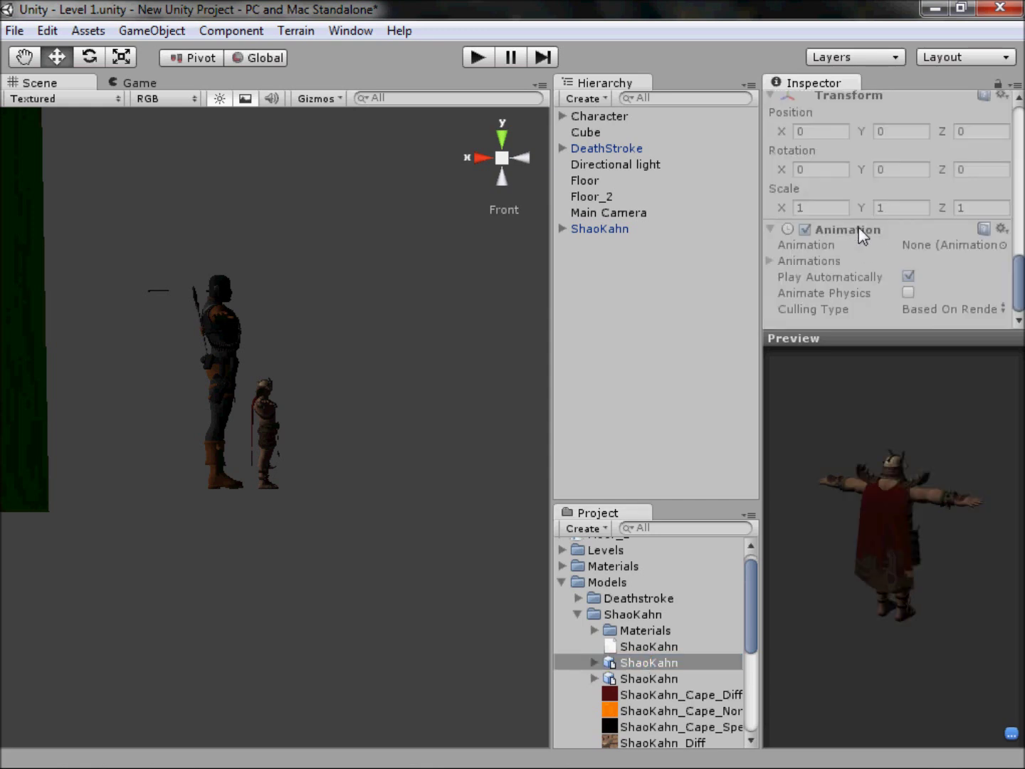
{"action": "scroll", "coordinate": [923, 241], "scroll_direction": "up", "scroll_amount": 5}
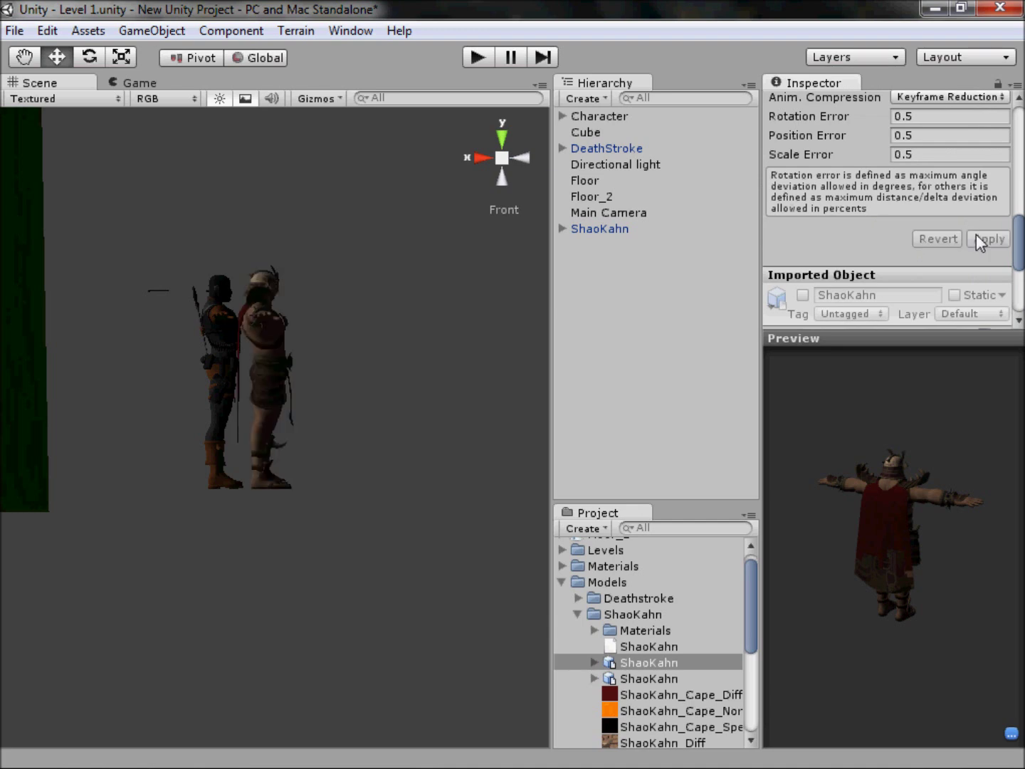
{"action": "middle_click_drag", "start_coordinate": [190, 396], "coordinate": [213, 470]}
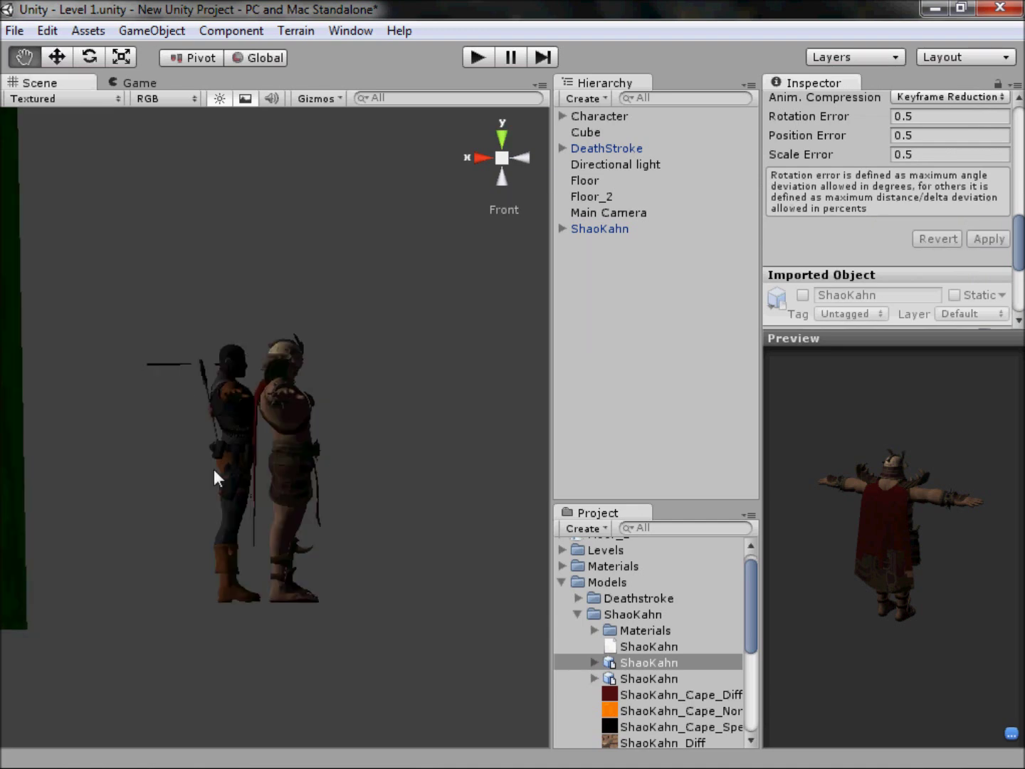
{"action": "scroll", "coordinate": [231, 464], "scroll_direction": "up", "scroll_amount": 4}
{"action": "scroll", "coordinate": [963, 195], "scroll_direction": "up", "scroll_amount": 5}
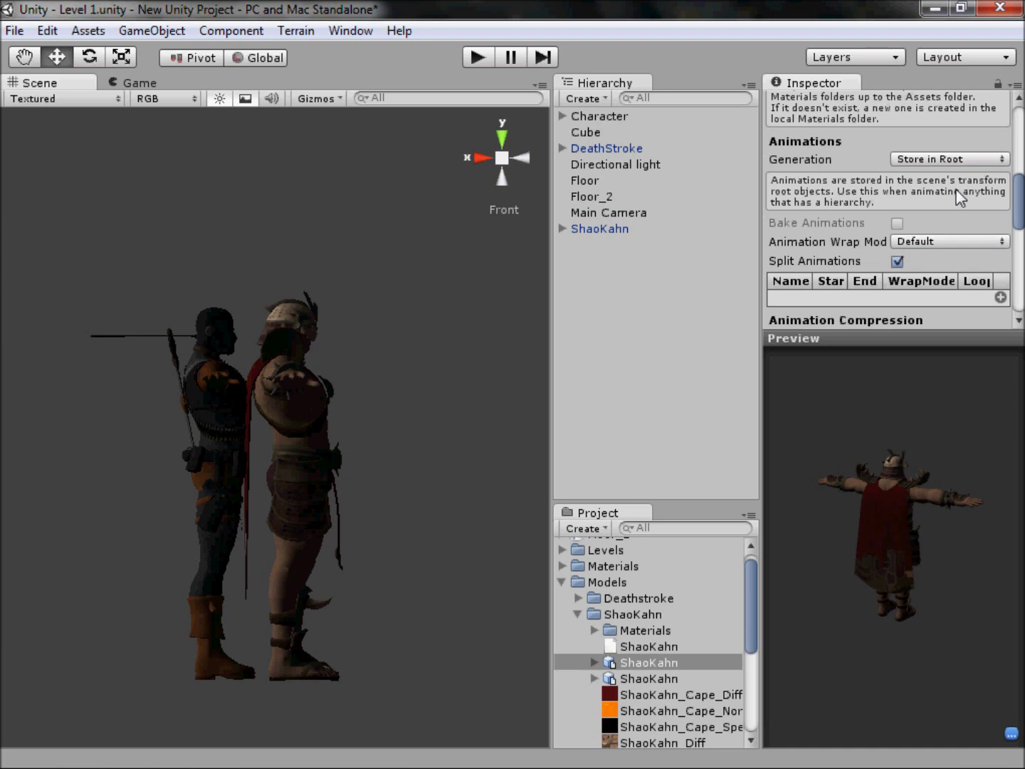
{"action": "scroll", "coordinate": [954, 228], "scroll_direction": "down", "scroll_amount": 3}
{"action": "scroll", "coordinate": [956, 229], "scroll_direction": "up", "scroll_amount": 10}
{"action": "scroll", "coordinate": [954, 176], "scroll_direction": "up", "scroll_amount": 5}
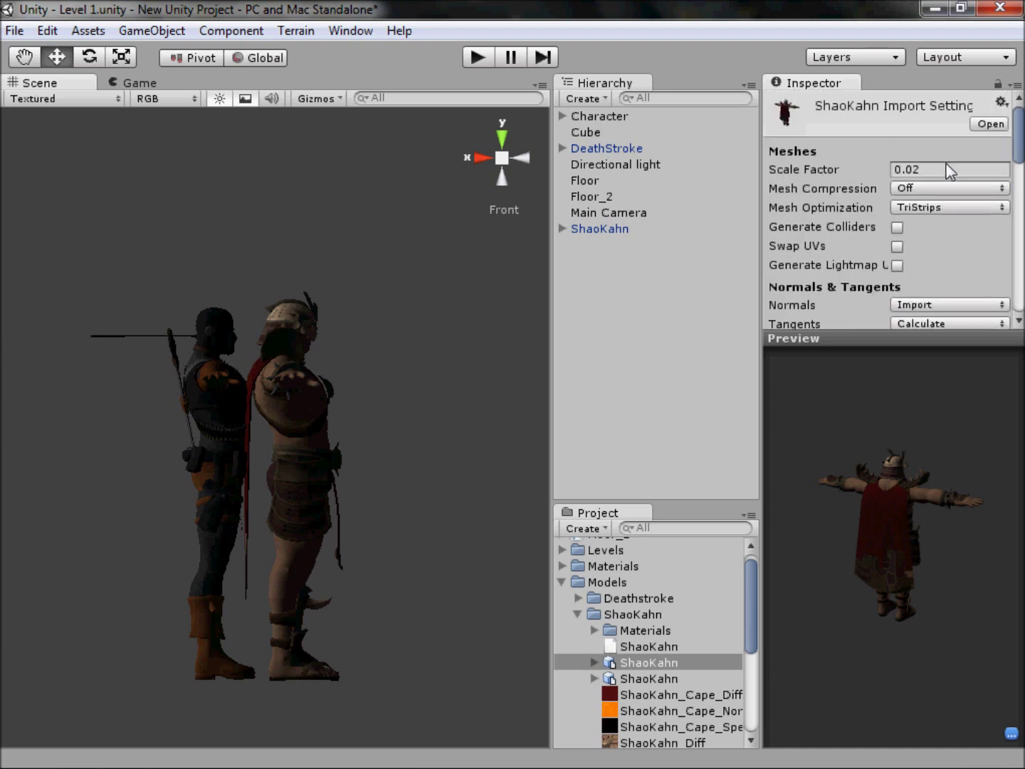
{"action": "left_click", "coordinate": [988, 177]}
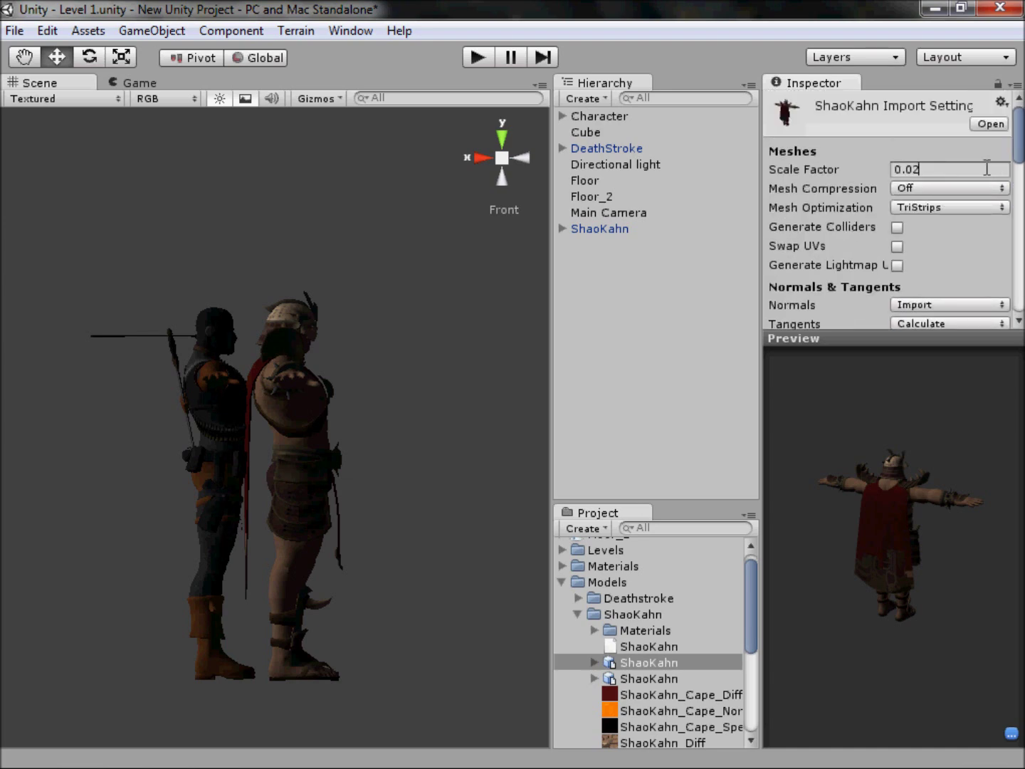
{"action": "scroll", "coordinate": [959, 171], "scroll_direction": "down", "scroll_amount": 10}
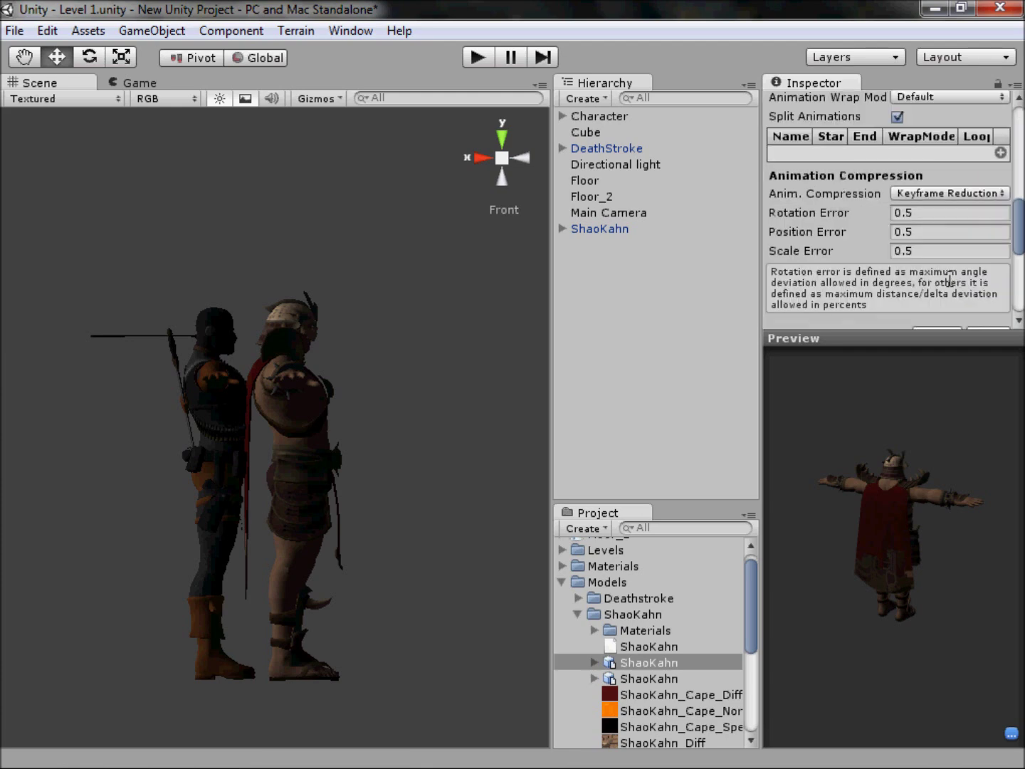
{"action": "scroll", "coordinate": [978, 249], "scroll_direction": "down", "scroll_amount": 3}
{"action": "left_click", "coordinate": [990, 214]}
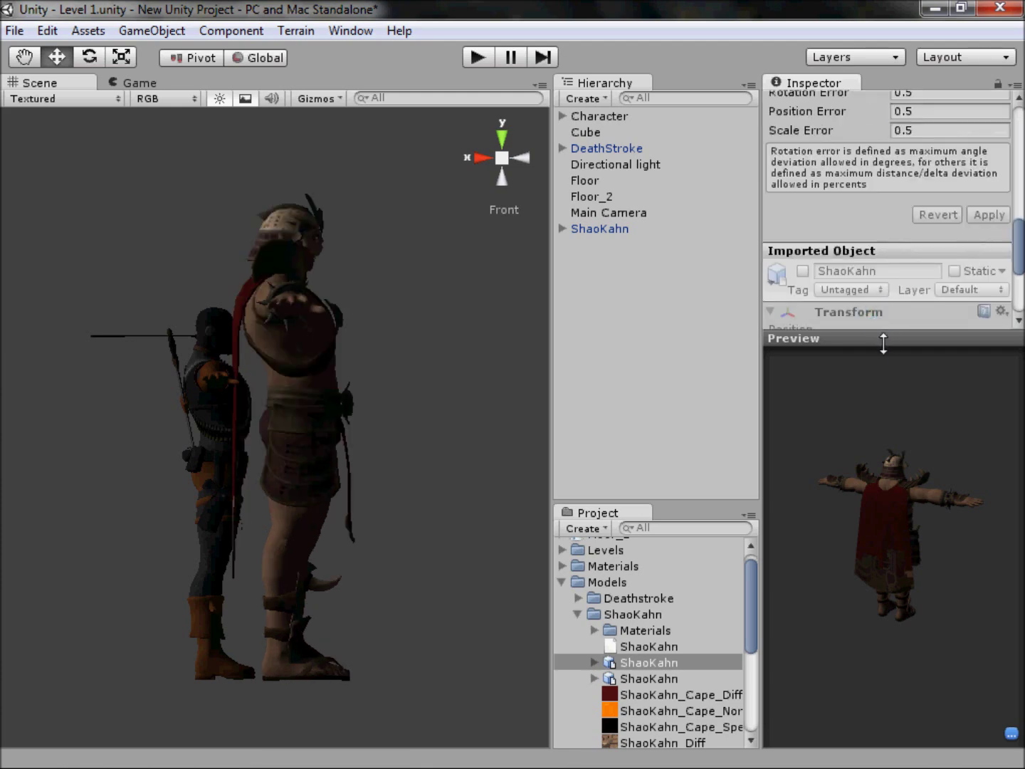
Set ShaoKahn's Scale Factor to 0.022 and apply it.
{"action": "scroll", "coordinate": [891, 266], "scroll_direction": "up", "scroll_amount": 12}
{"action": "left_click", "coordinate": [974, 169]}
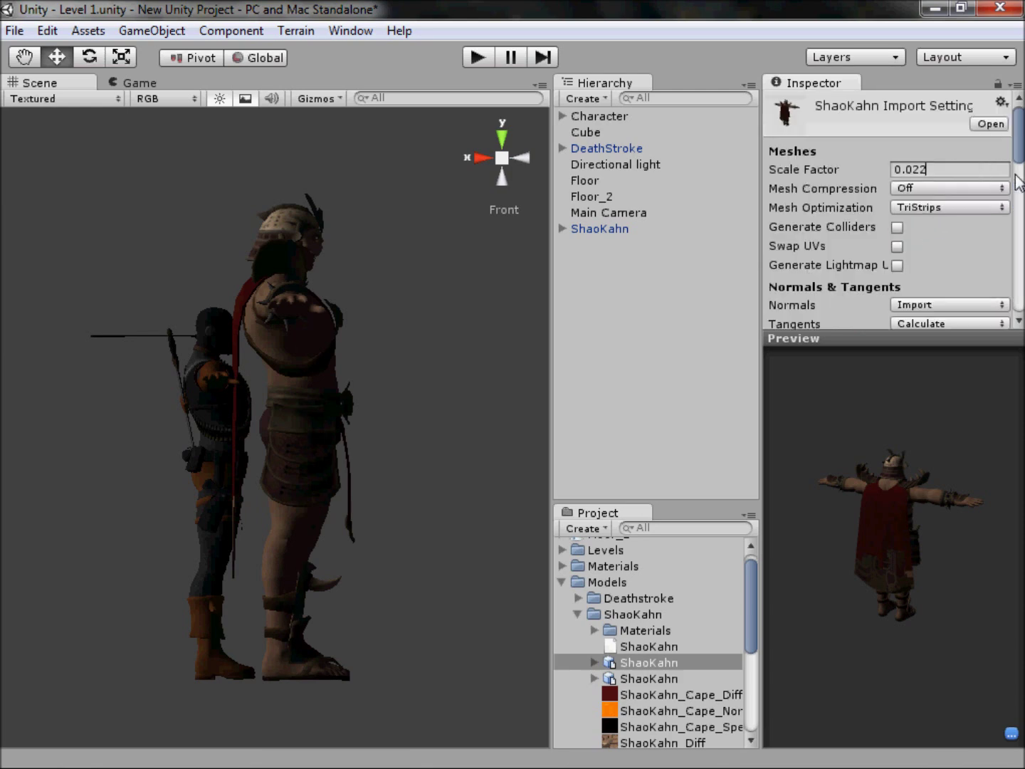
{"action": "scroll", "coordinate": [796, 175], "scroll_direction": "down", "scroll_amount": 10}
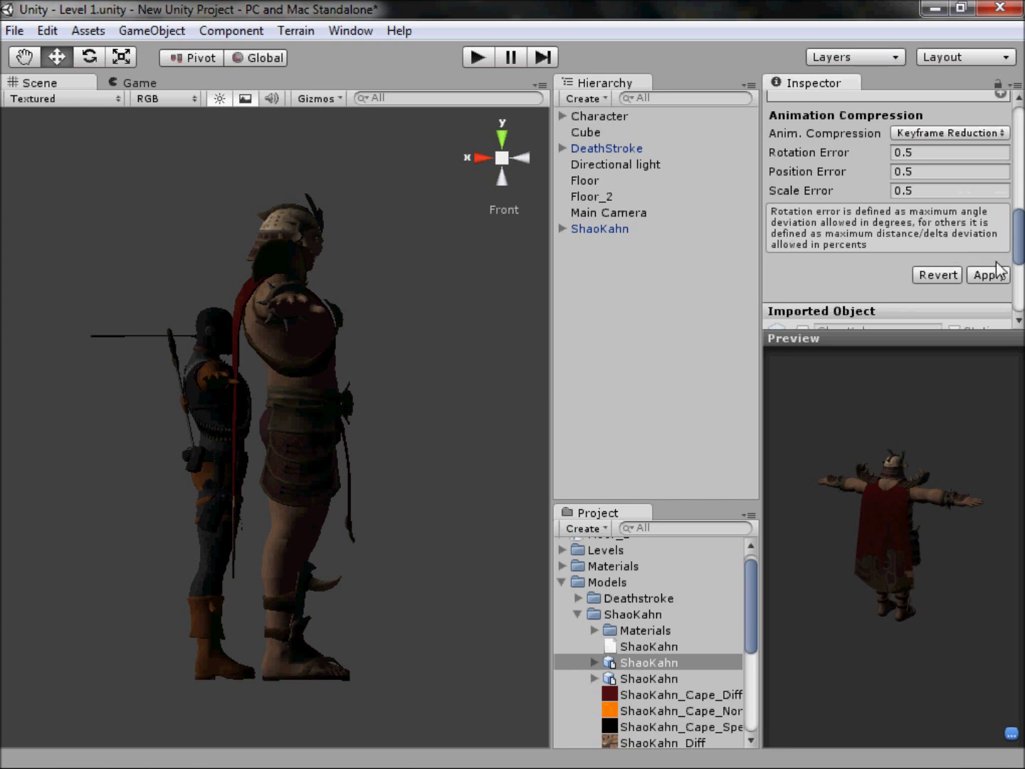
{"action": "left_click", "coordinate": [984, 272]}
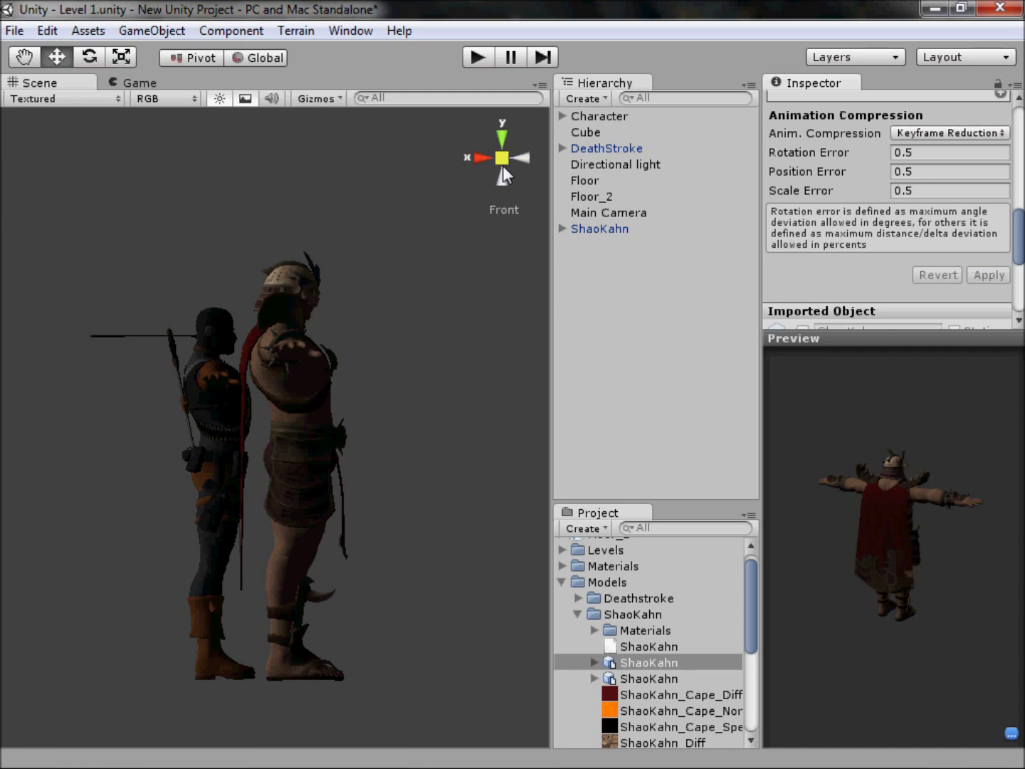
Select ShaoKahn and move him left along X in top view toward the capsule.
{"action": "left_click_drag", "start_coordinate": [506, 164], "coordinate": [210, 389], "text": "alt"}
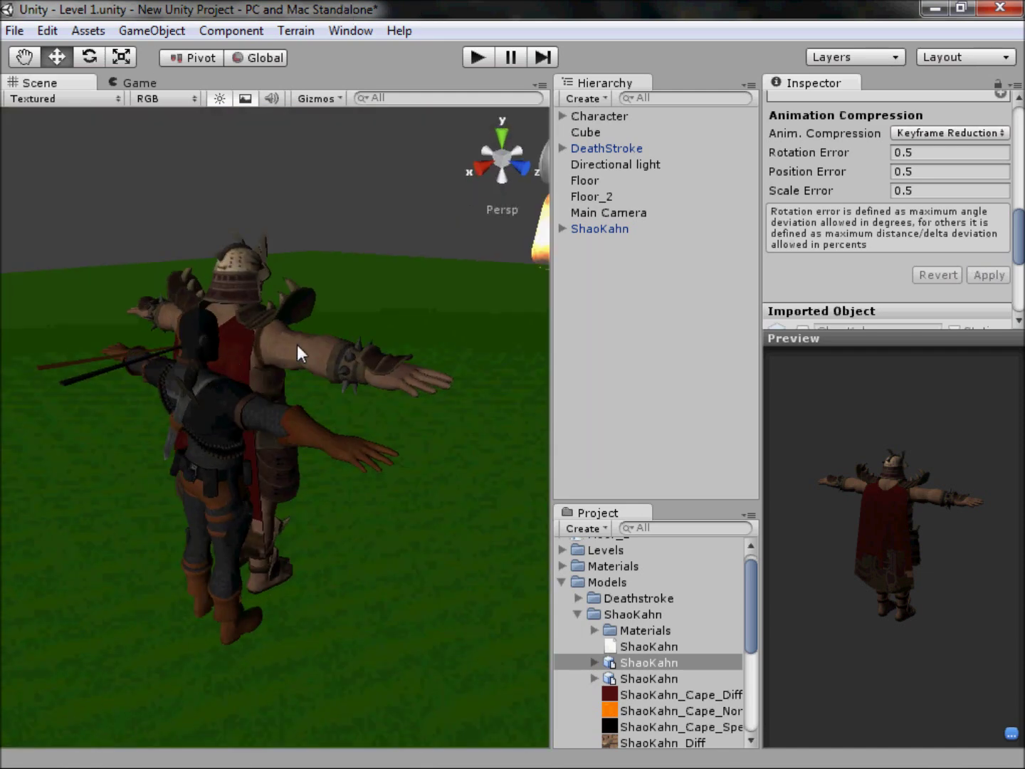
{"action": "left_click_drag", "start_coordinate": [349, 463], "coordinate": [563, 256], "text": "alt"}
{"action": "left_click_drag", "start_coordinate": [355, 412], "coordinate": [383, 395], "text": "alt"}
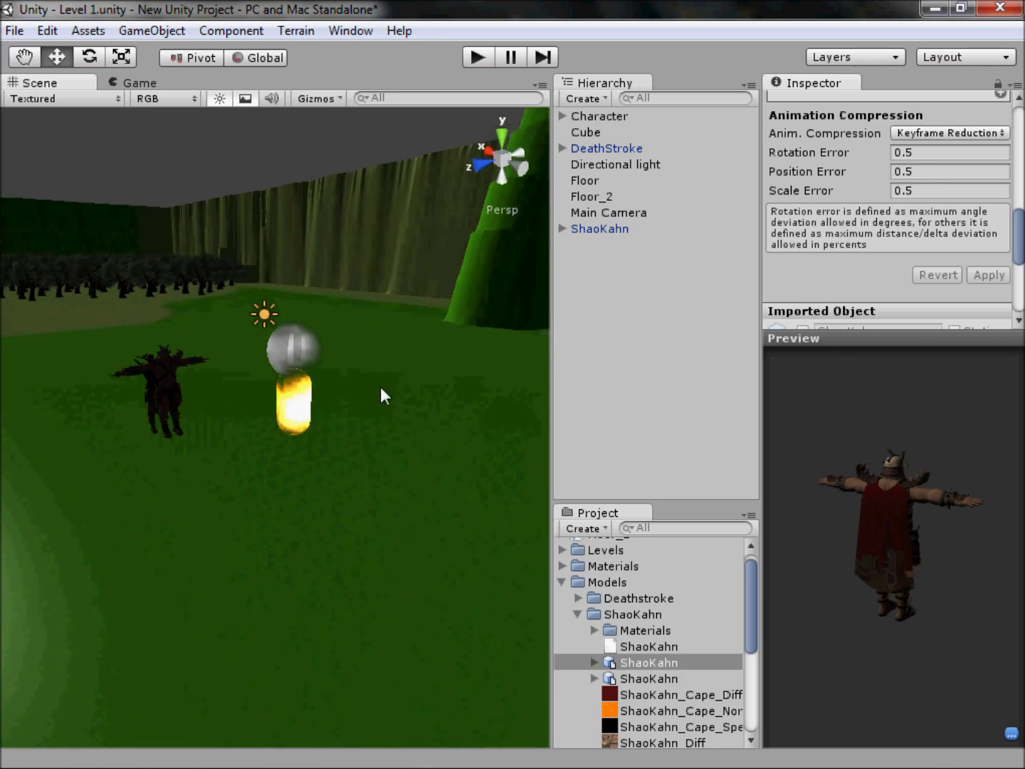
{"action": "left_click", "coordinate": [610, 235]}
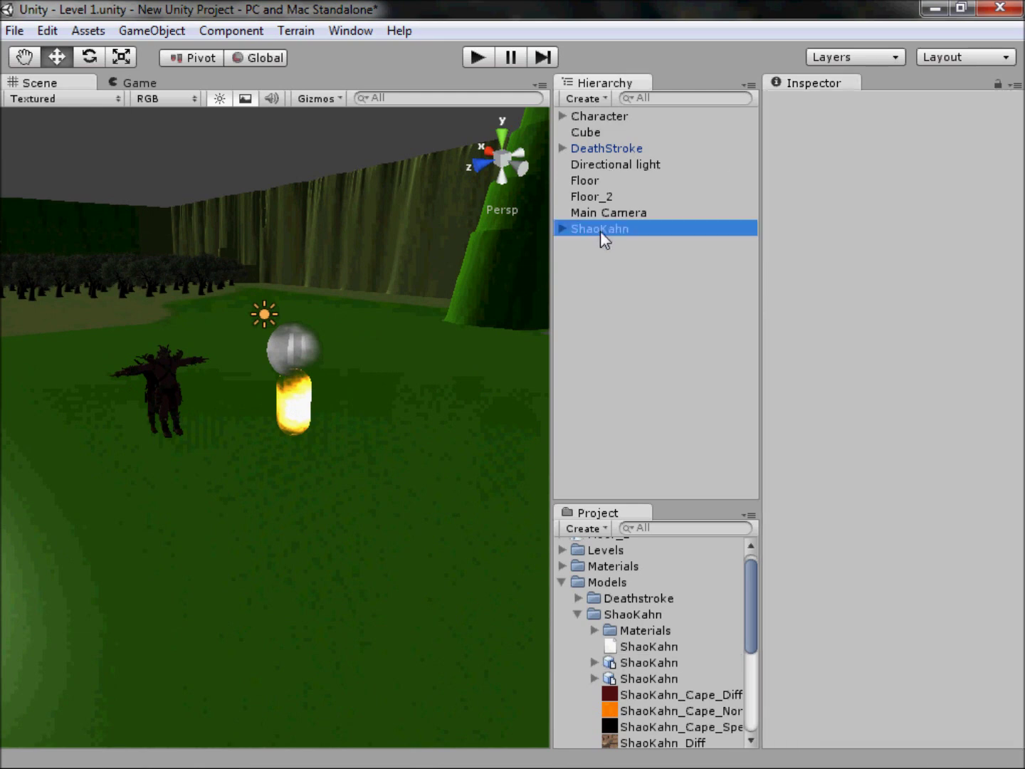
{"action": "left_click", "coordinate": [498, 136]}
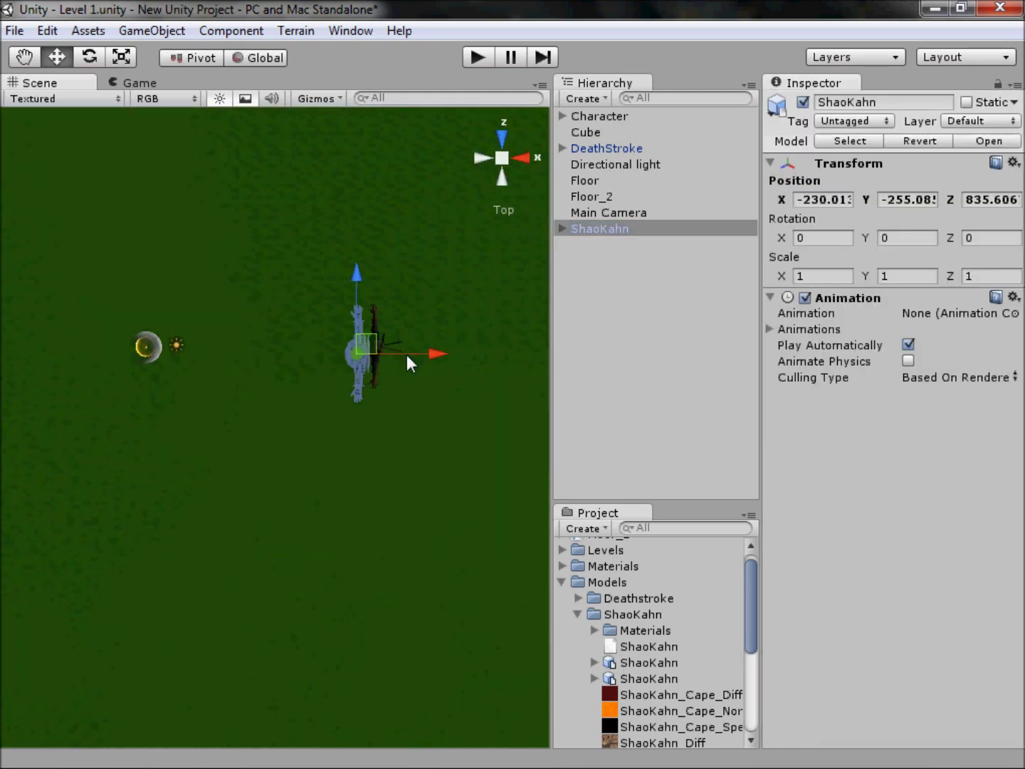
{"action": "left_click_drag", "start_coordinate": [407, 355], "coordinate": [194, 356]}
Lift ShaoKahn up along the Y axis in perspective view.
{"action": "left_click", "coordinate": [502, 157]}
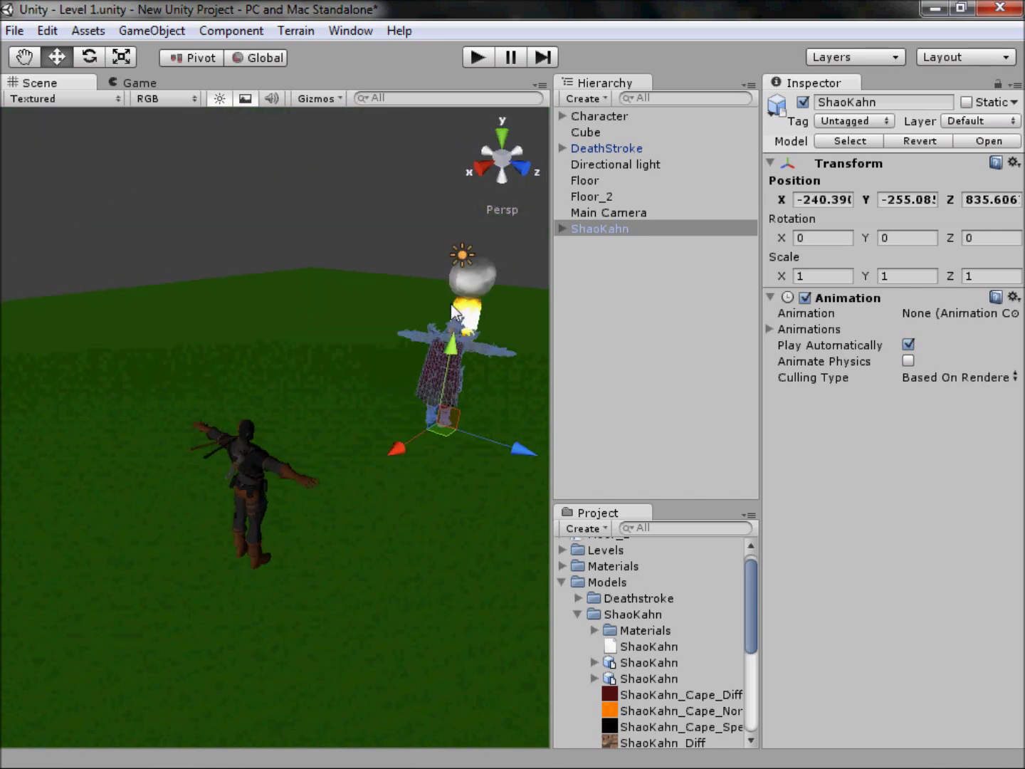
{"action": "middle_click_drag", "start_coordinate": [452, 305], "coordinate": [302, 321]}
{"action": "scroll", "coordinate": [151, 358], "scroll_direction": "up", "scroll_amount": 2}
{"action": "scroll", "coordinate": [353, 389], "scroll_direction": "up", "scroll_amount": 3}
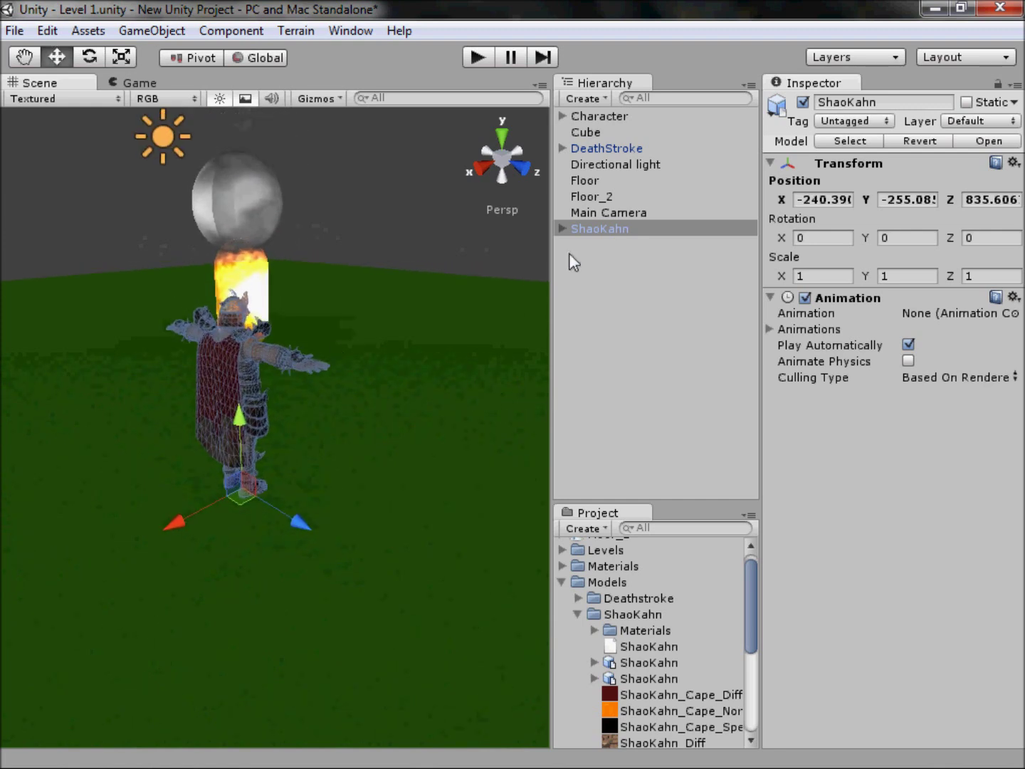
{"action": "left_click_drag", "start_coordinate": [242, 419], "coordinate": [233, 304]}
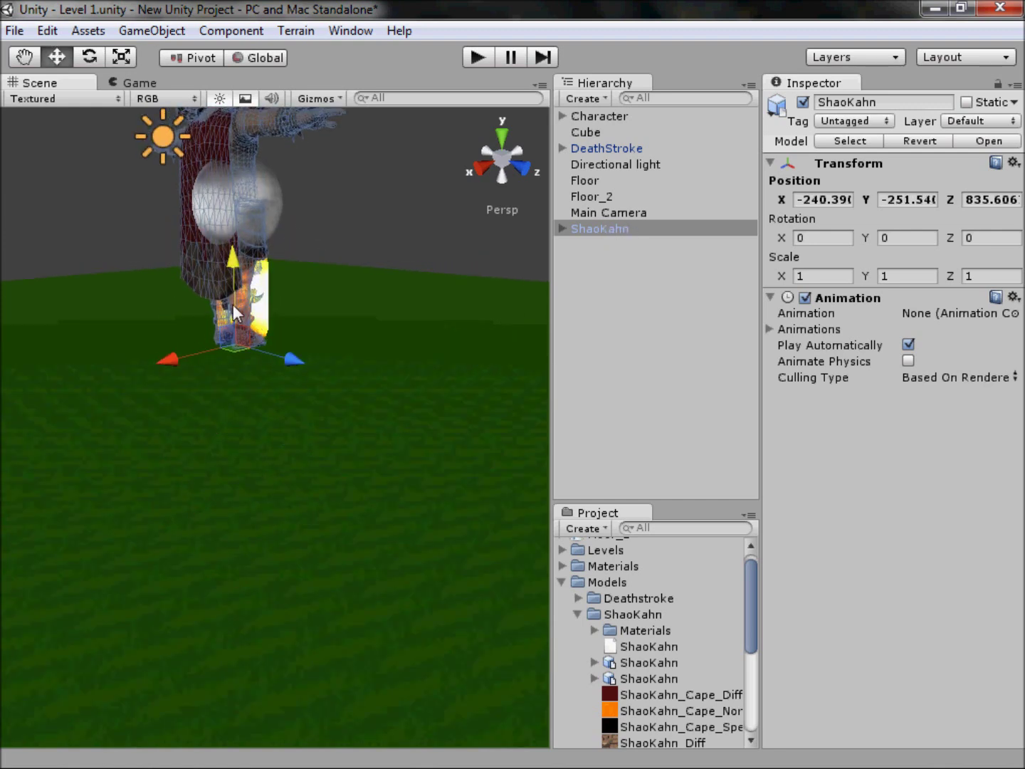
Parent ShaoKahn under the Character object in the Hierarchy.
{"action": "left_click", "coordinate": [510, 174]}
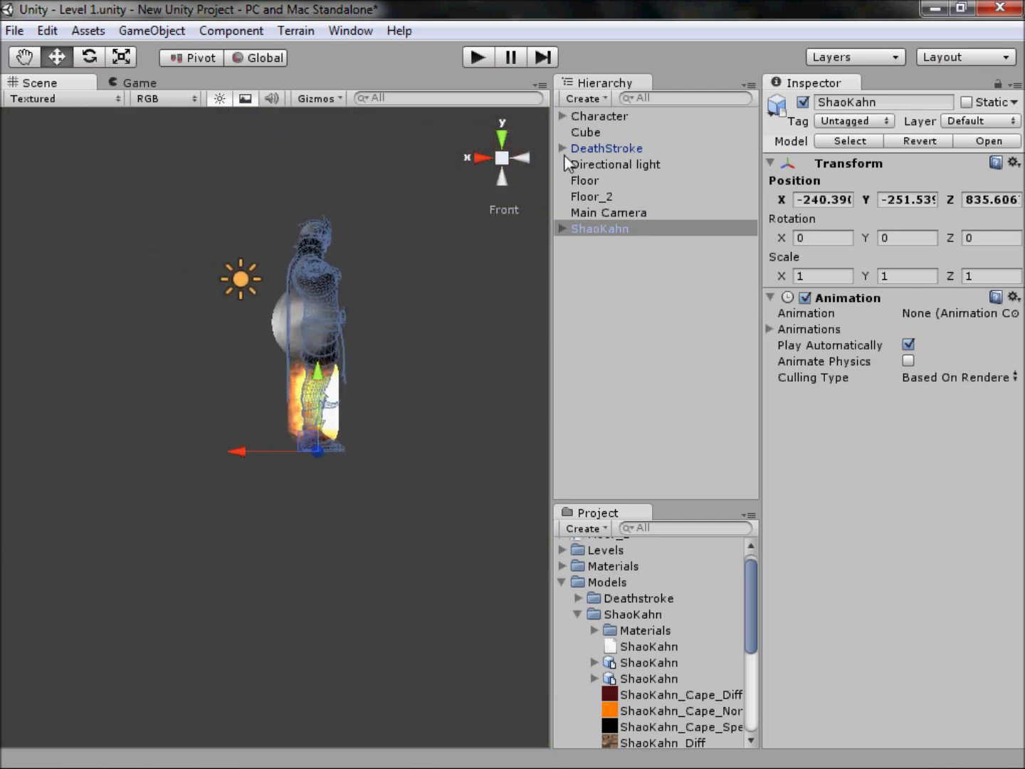
{"action": "left_click", "coordinate": [561, 116]}
{"action": "left_click_drag", "start_coordinate": [597, 261], "coordinate": [621, 117]}
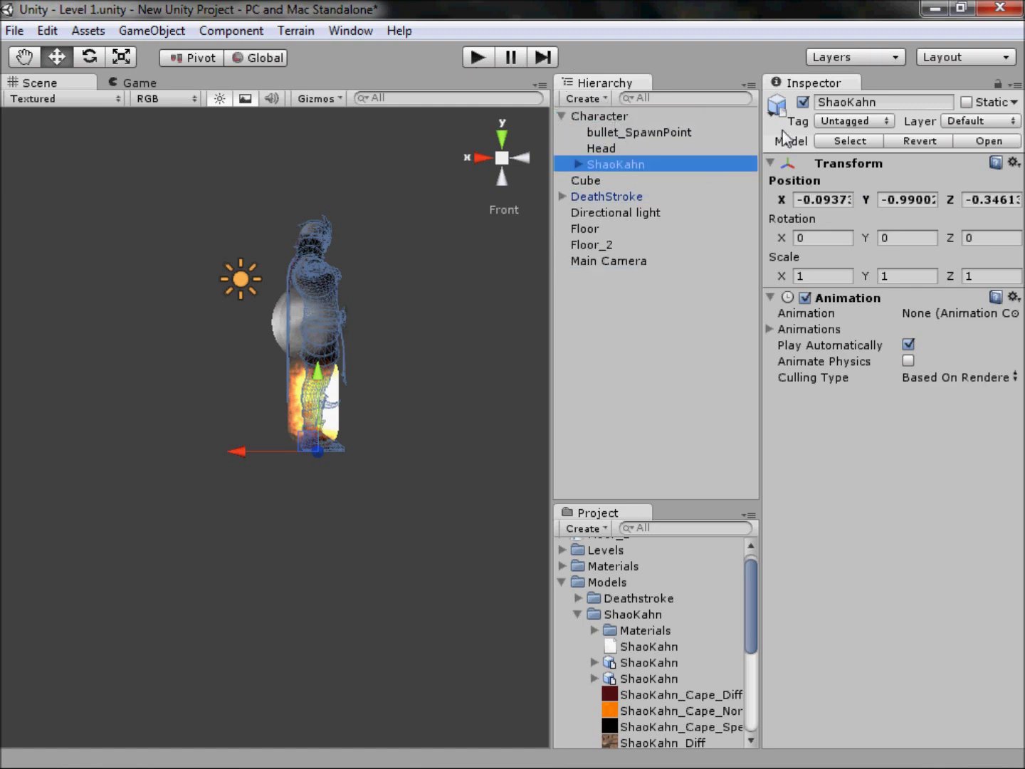
Remove ShaoKahn's Animation component and play-test the game.
{"action": "left_click", "coordinate": [1012, 297]}
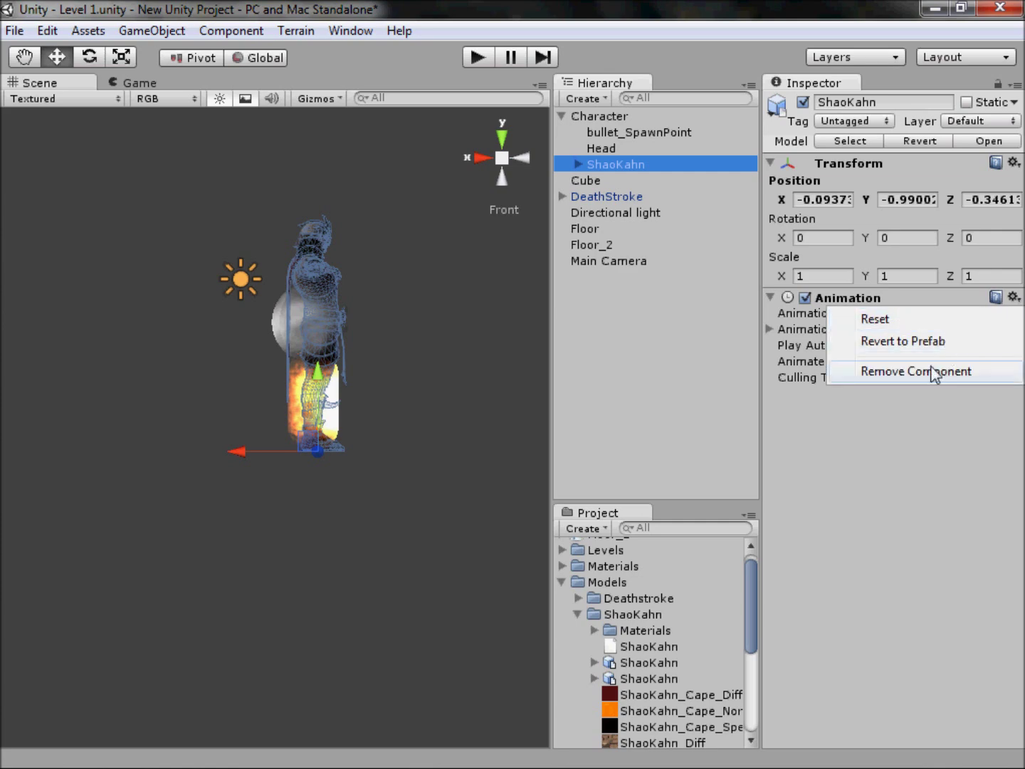
{"action": "left_click", "coordinate": [905, 372]}
{"action": "left_click", "coordinate": [479, 61]}
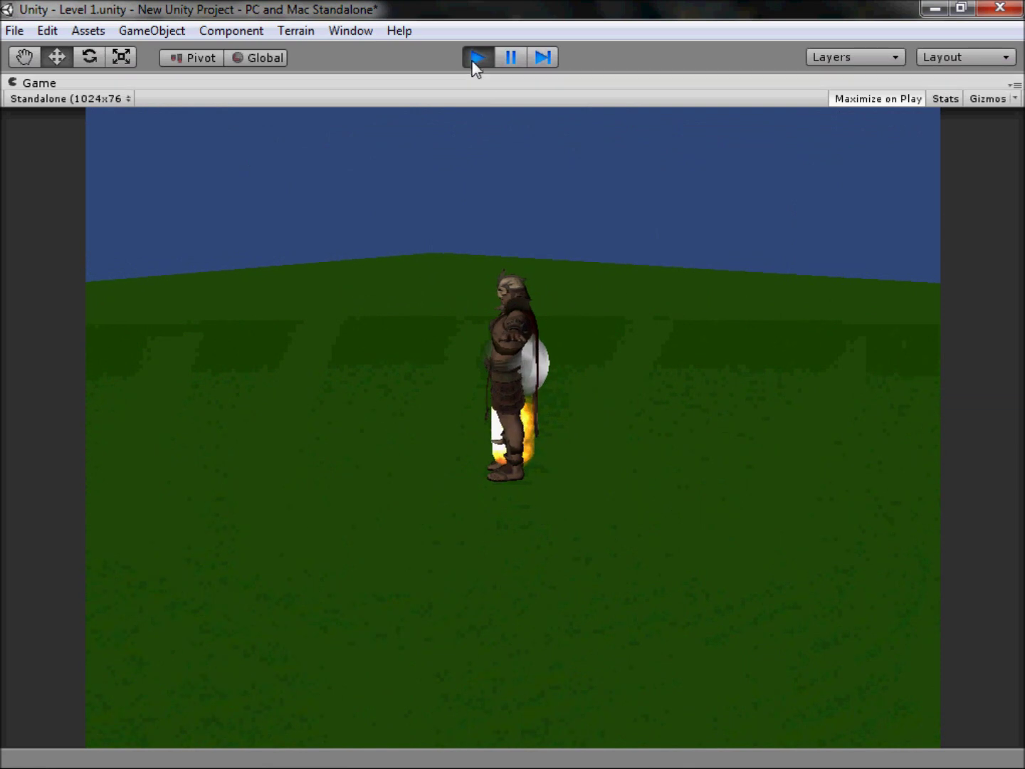
{"action": "left_click", "coordinate": [477, 59]}
Set ShaoKahn's Rotation Y to 90 and play-test, turning the camera around him.
{"action": "left_click", "coordinate": [562, 116]}
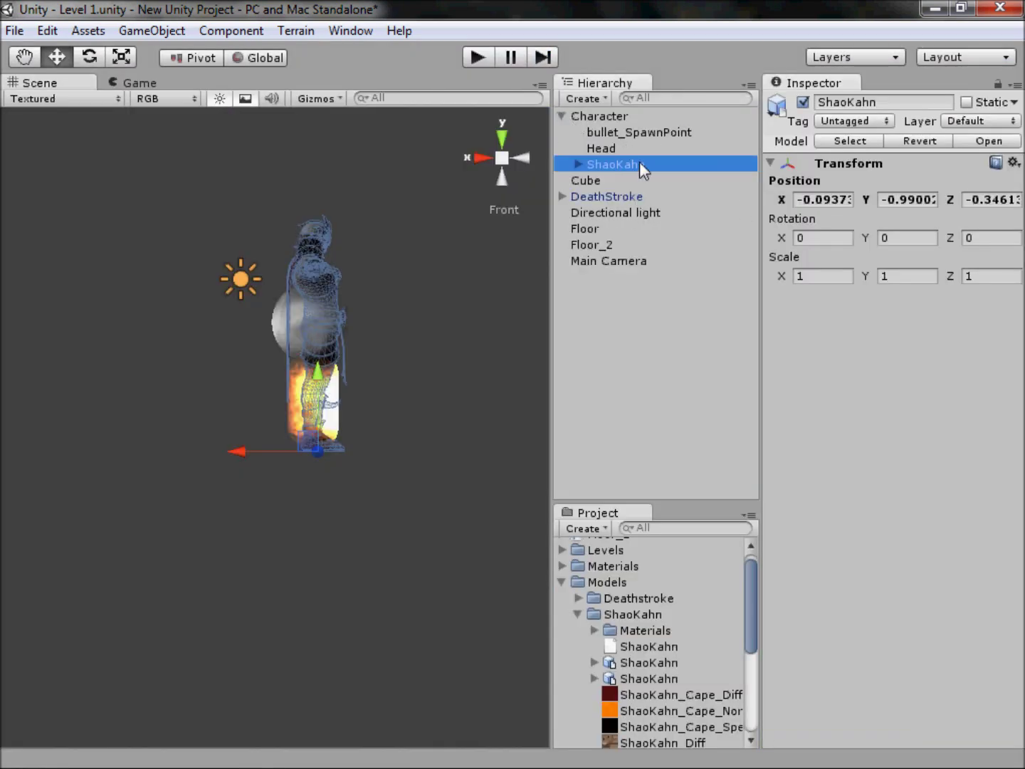
{"action": "left_click", "coordinate": [630, 163]}
{"action": "left_click", "coordinate": [903, 237]}
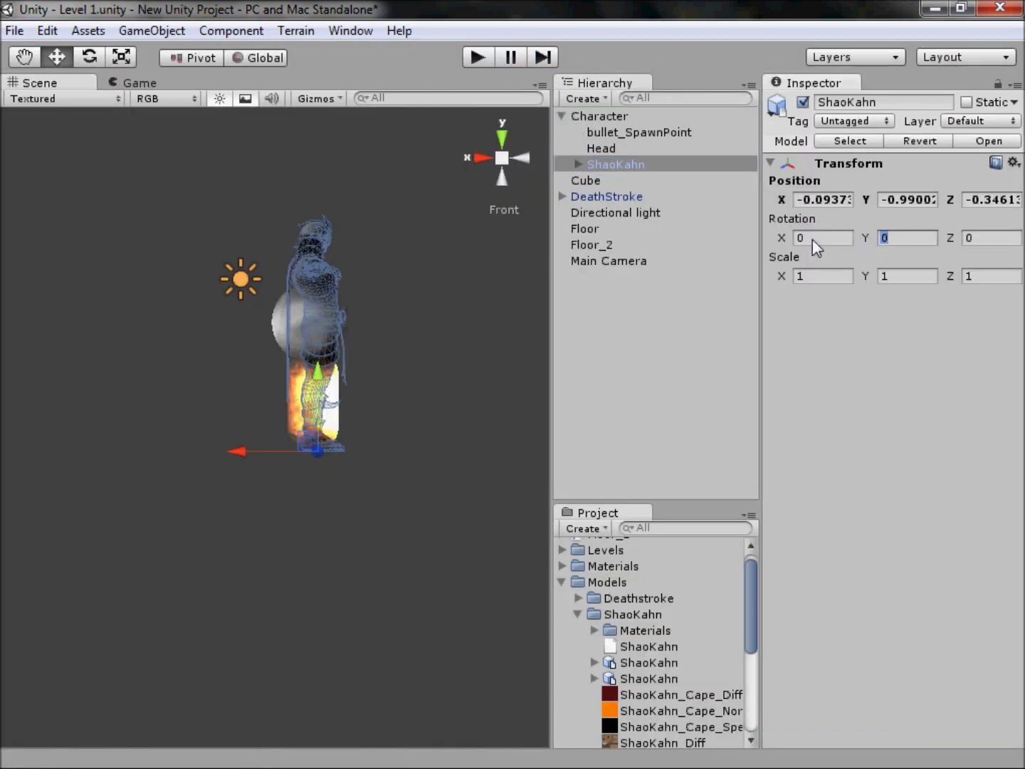
{"action": "type", "text": "90"}
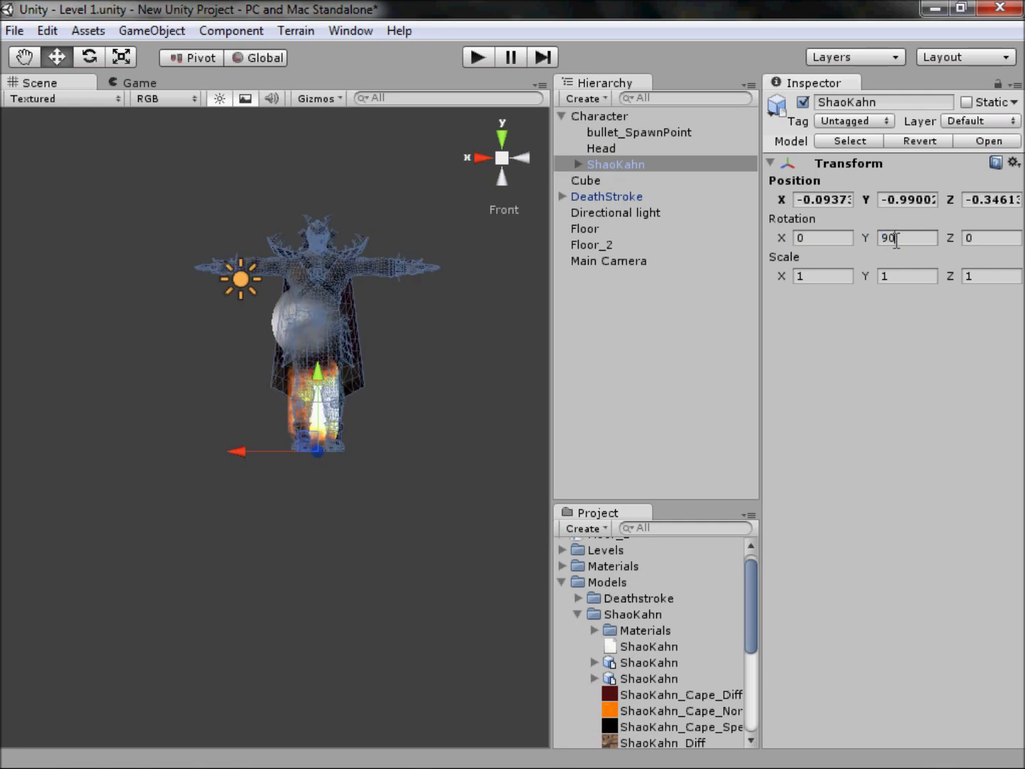
{"action": "left_click", "coordinate": [478, 58]}
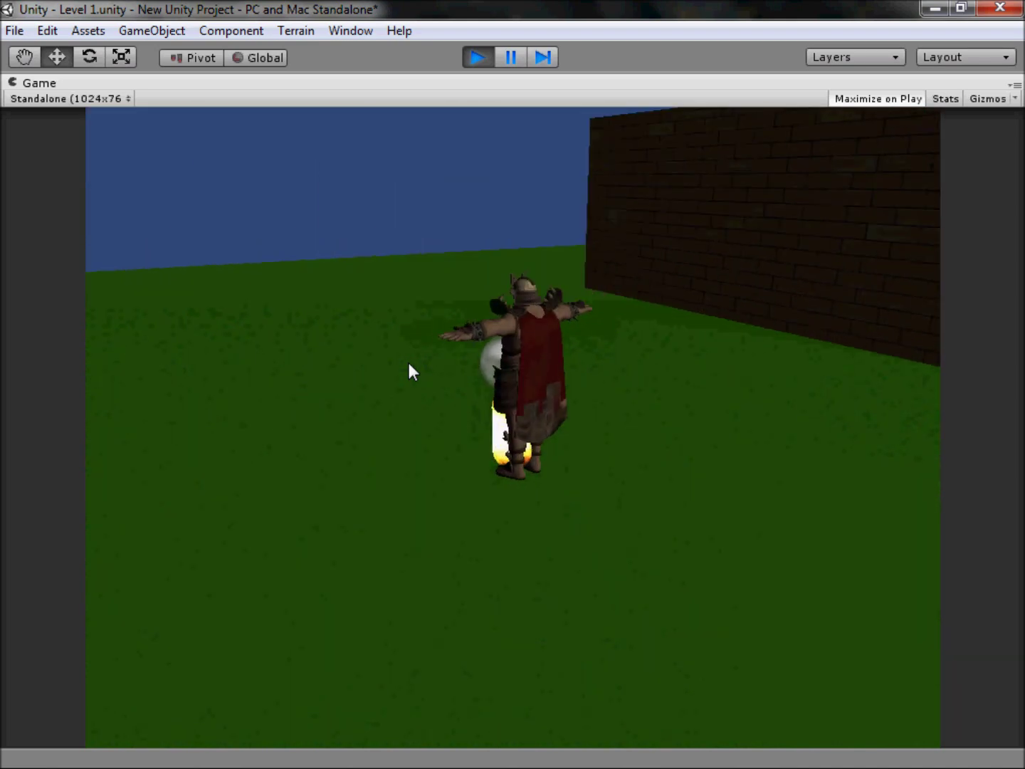
{"action": "key", "text": "Right"}
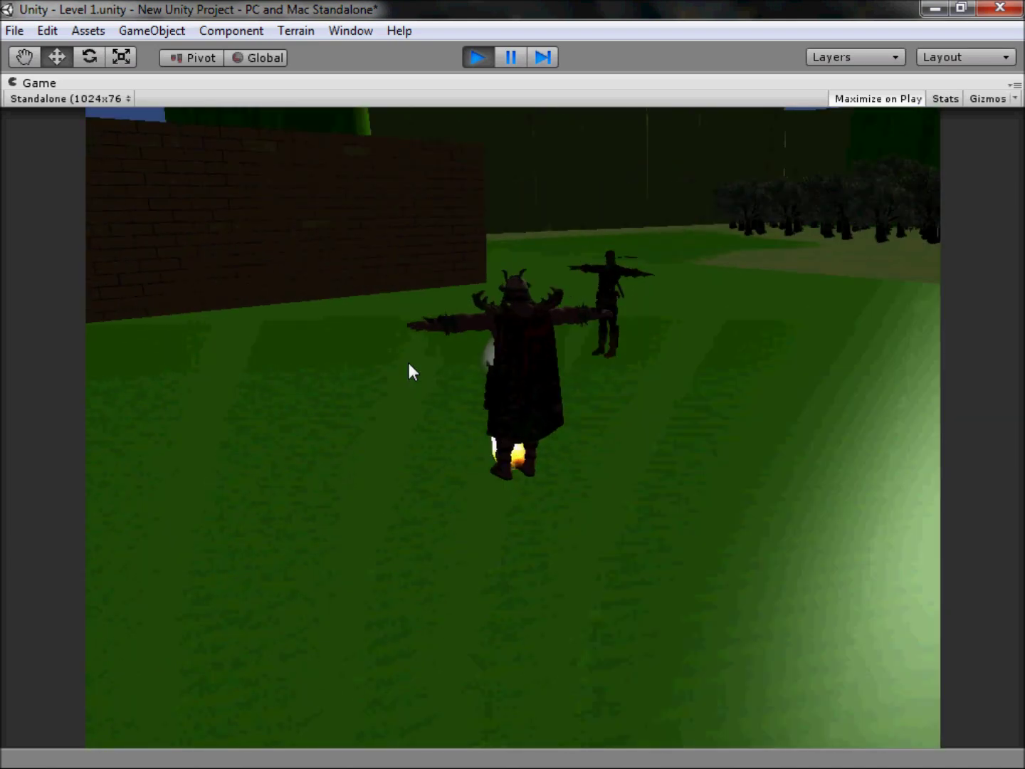
{"action": "key", "text": "Right"}
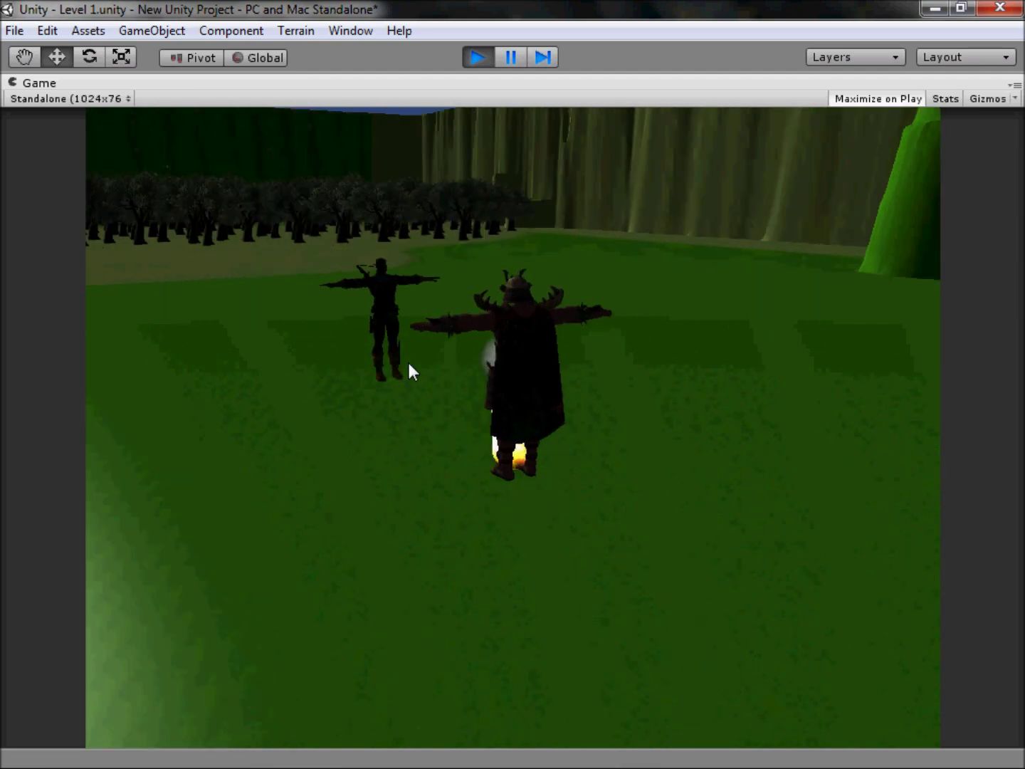
{"action": "left_click", "coordinate": [478, 57]}
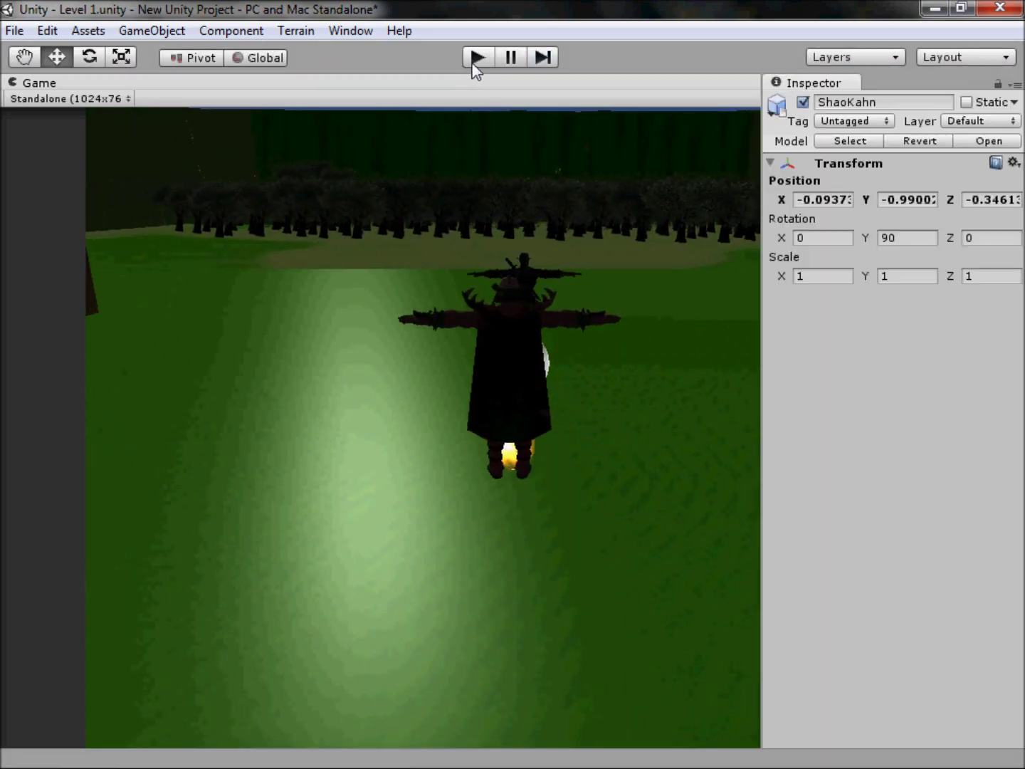
Expand Character's children and inspect the Head sphere from top and side views.
{"action": "left_click", "coordinate": [502, 143]}
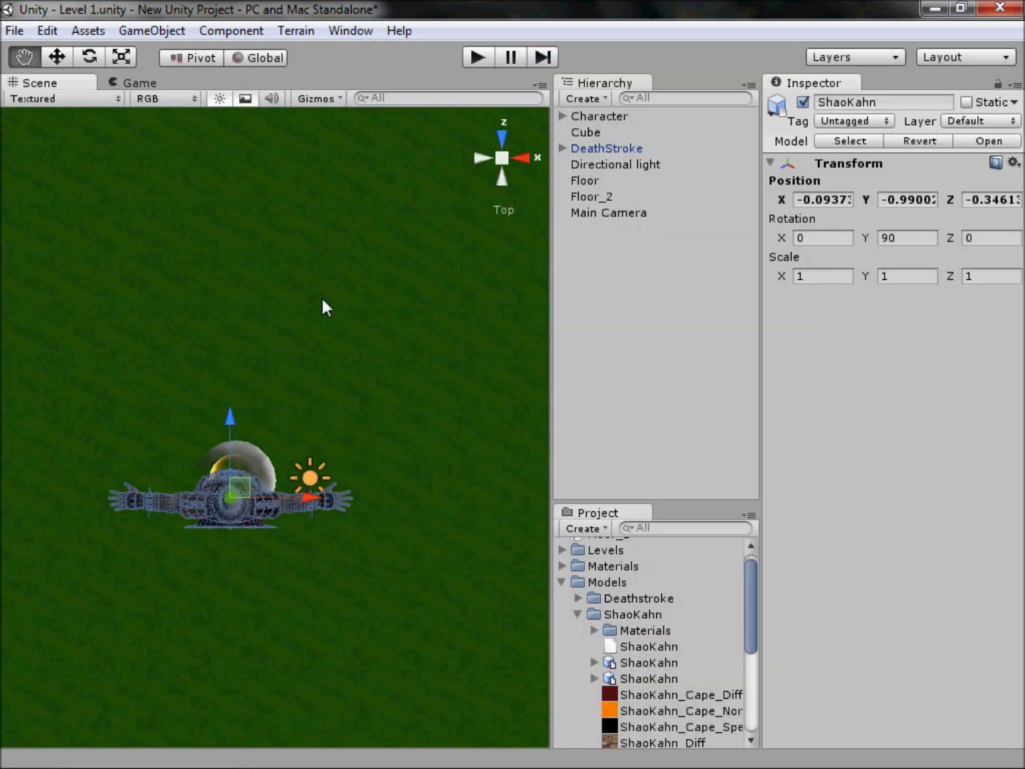
{"action": "key", "text": "f"}
{"action": "key", "text": "w"}
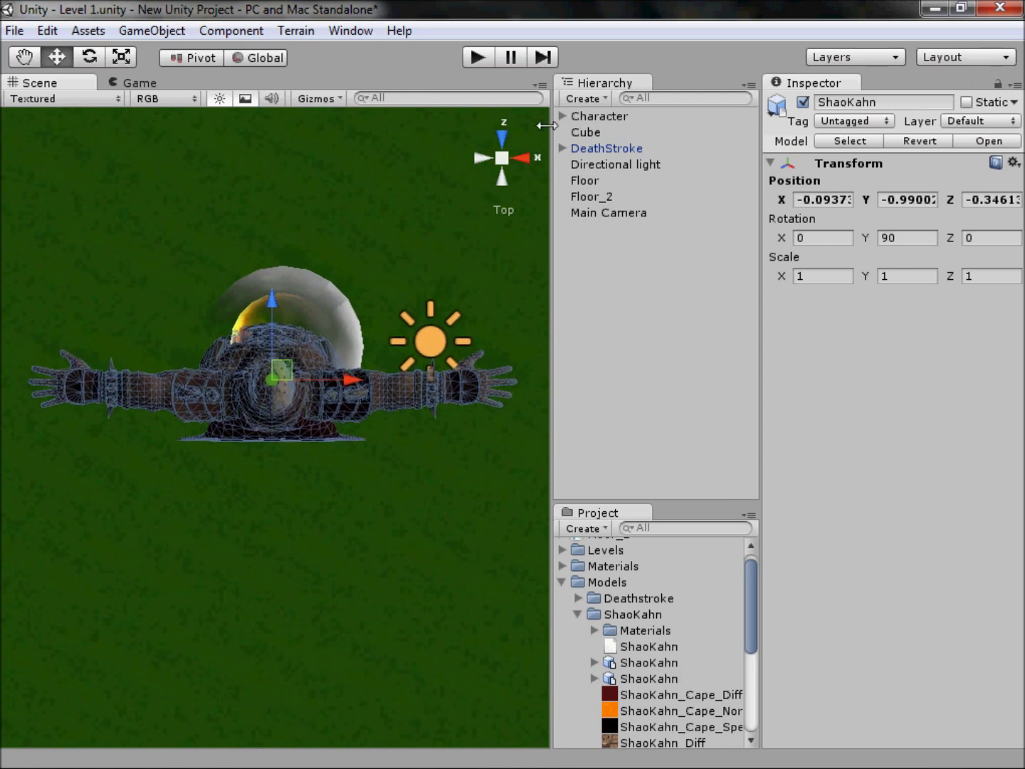
{"action": "left_click", "coordinate": [562, 116]}
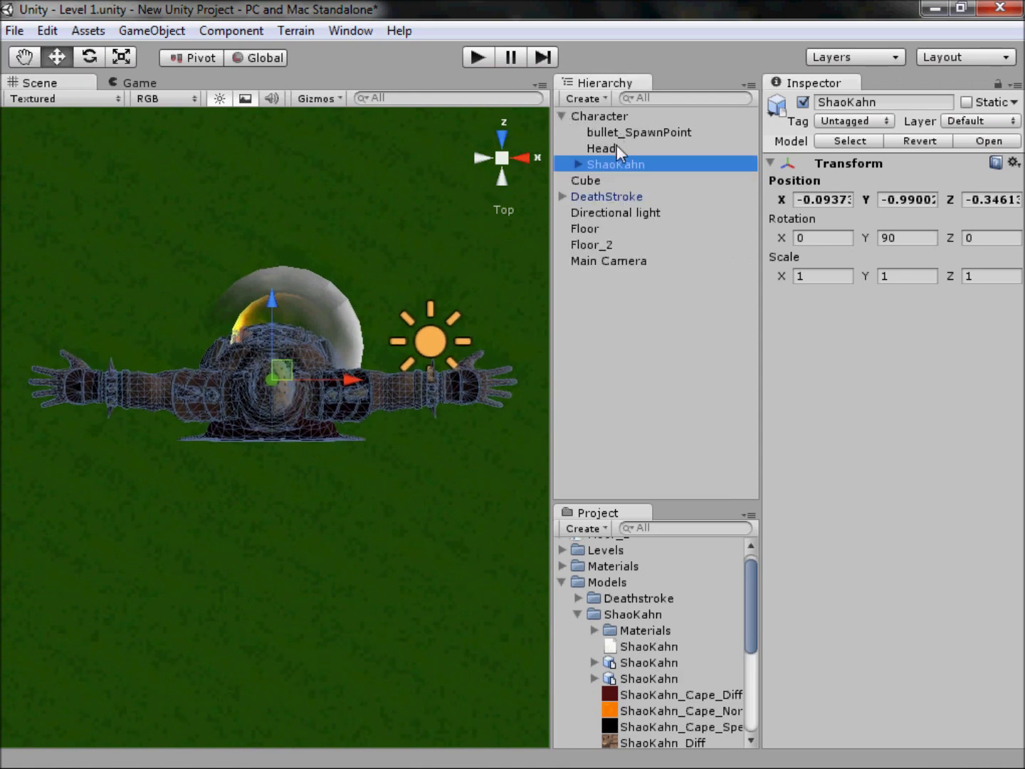
{"action": "left_click", "coordinate": [611, 147]}
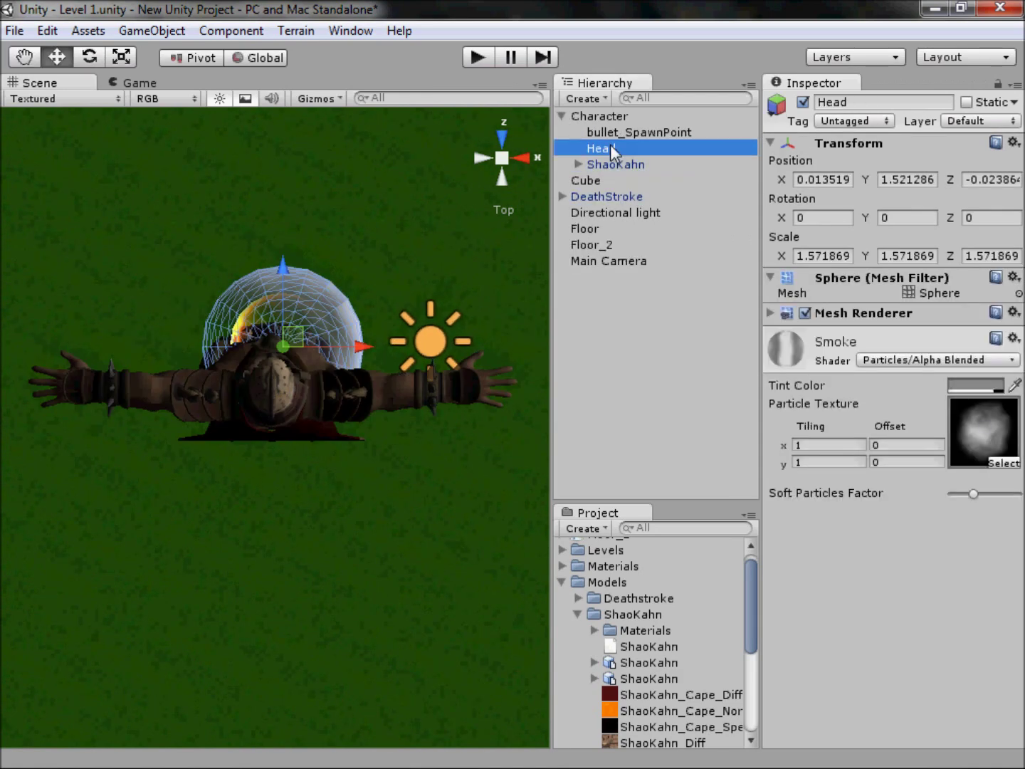
{"action": "left_click", "coordinate": [526, 155]}
{"action": "left_click", "coordinate": [403, 354]}
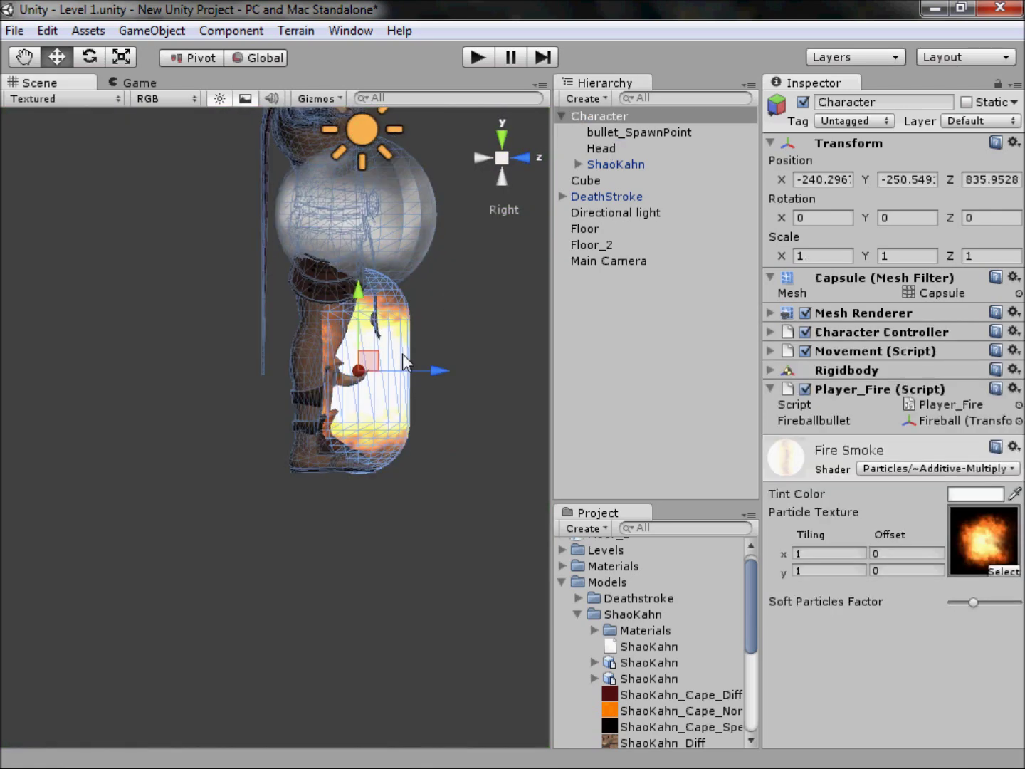
{"action": "left_click", "coordinate": [611, 148]}
{"action": "double_click", "coordinate": [612, 146]}
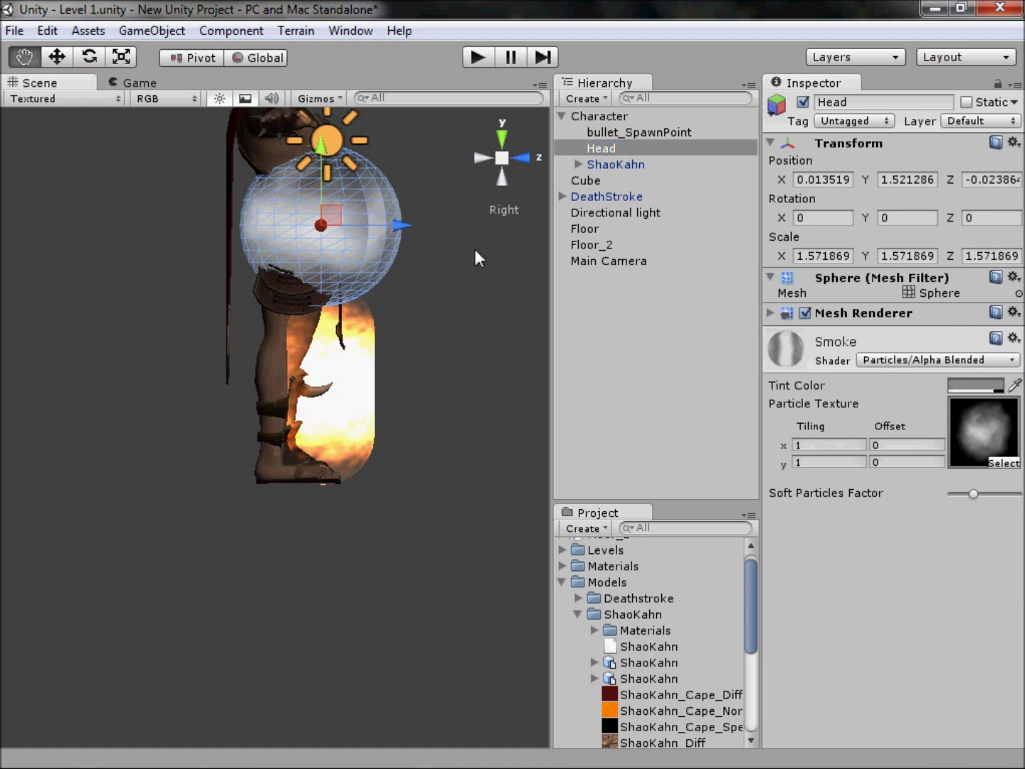
Remove the Capsule Mesh Filter and Mesh Renderer components from Character.
{"action": "left_click", "coordinate": [615, 123]}
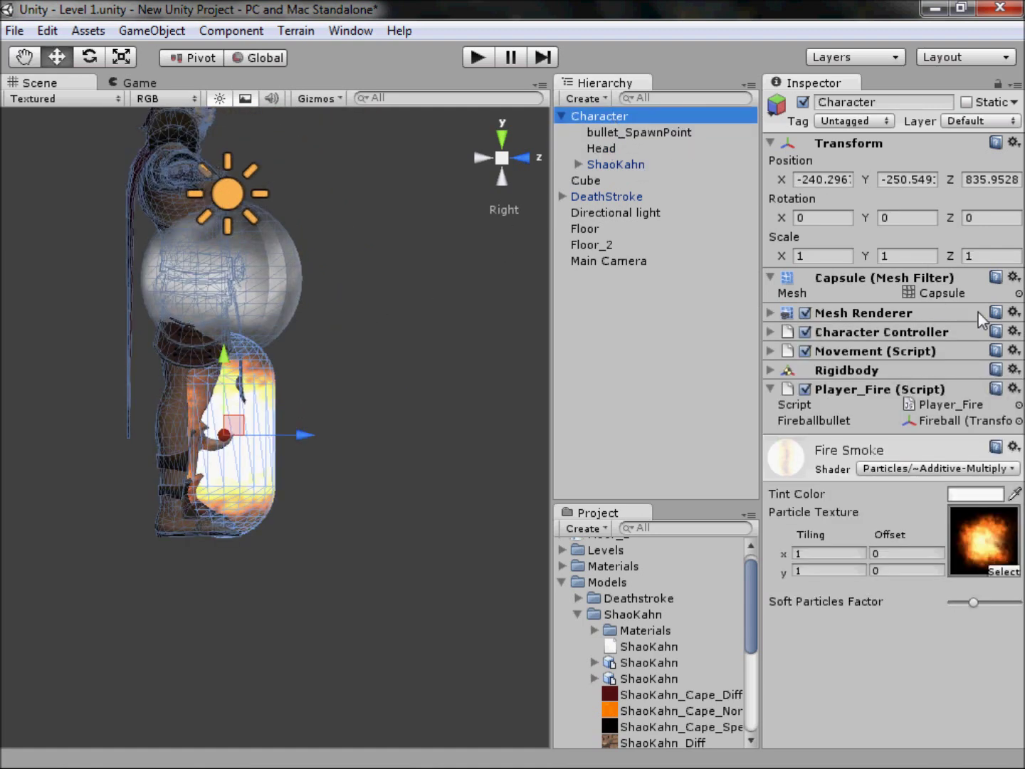
{"action": "left_click", "coordinate": [1014, 278]}
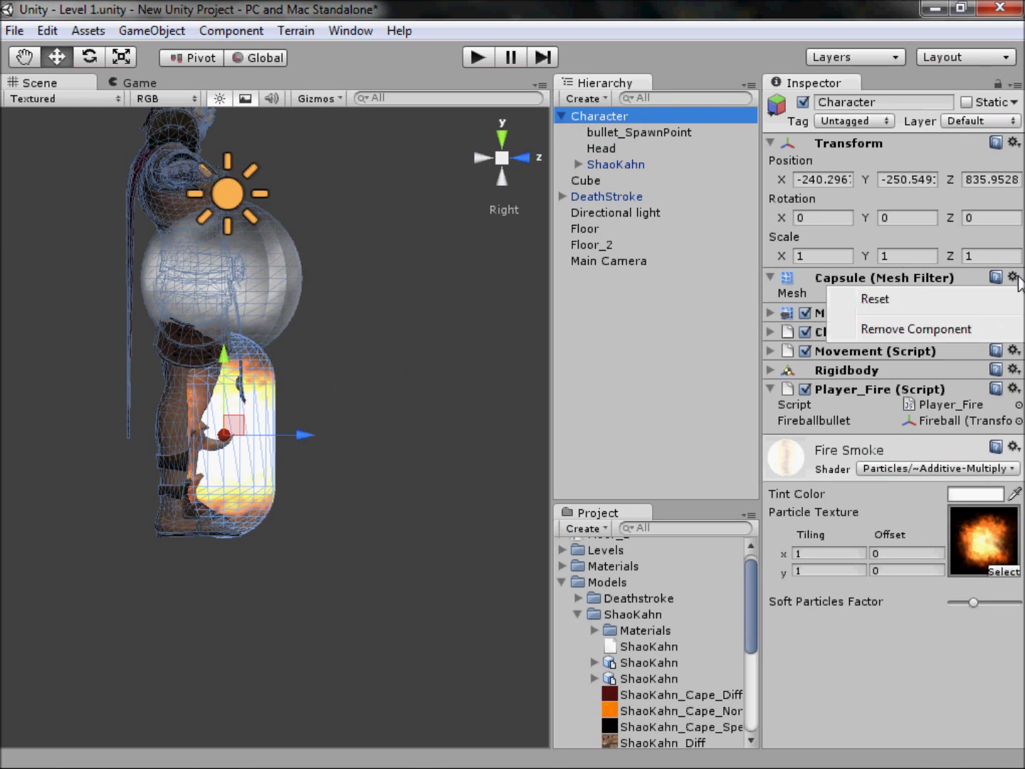
{"action": "left_click", "coordinate": [926, 329]}
{"action": "left_click", "coordinate": [1014, 282]}
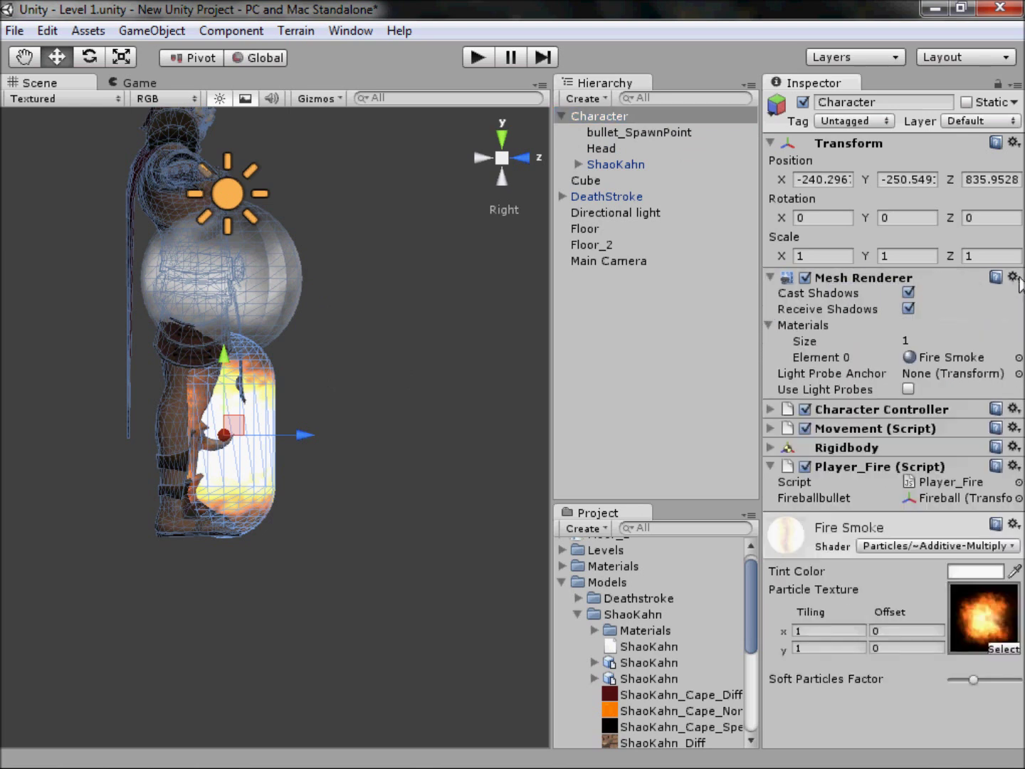
{"action": "left_click", "coordinate": [1014, 278]}
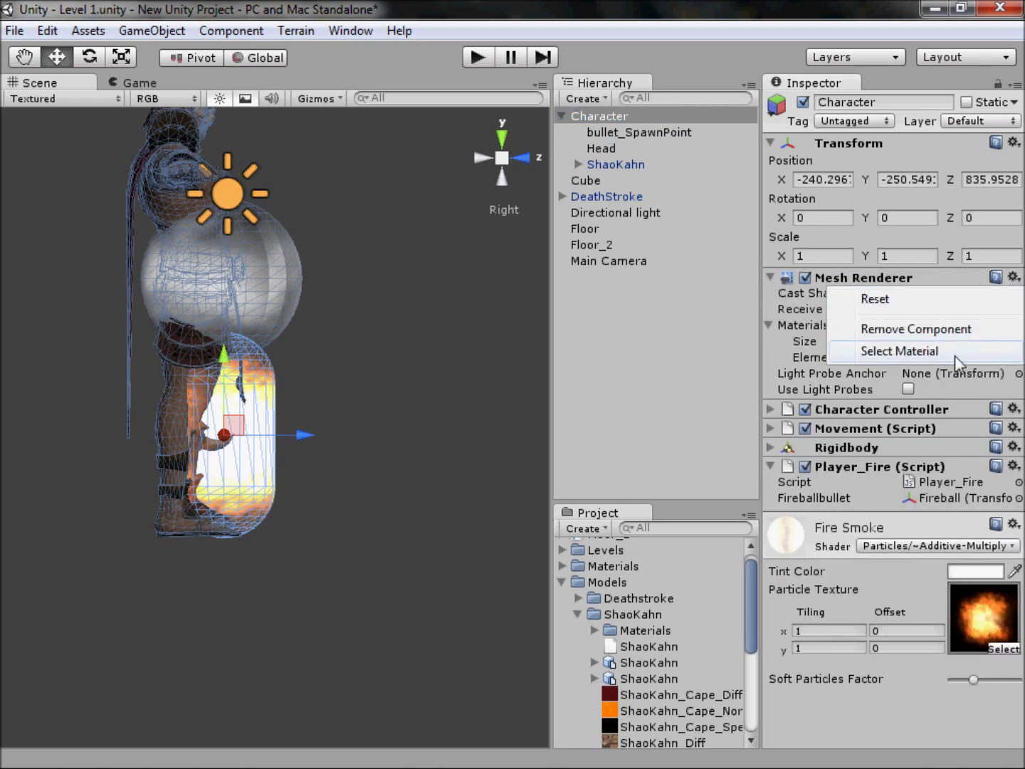
{"action": "left_click", "coordinate": [953, 329]}
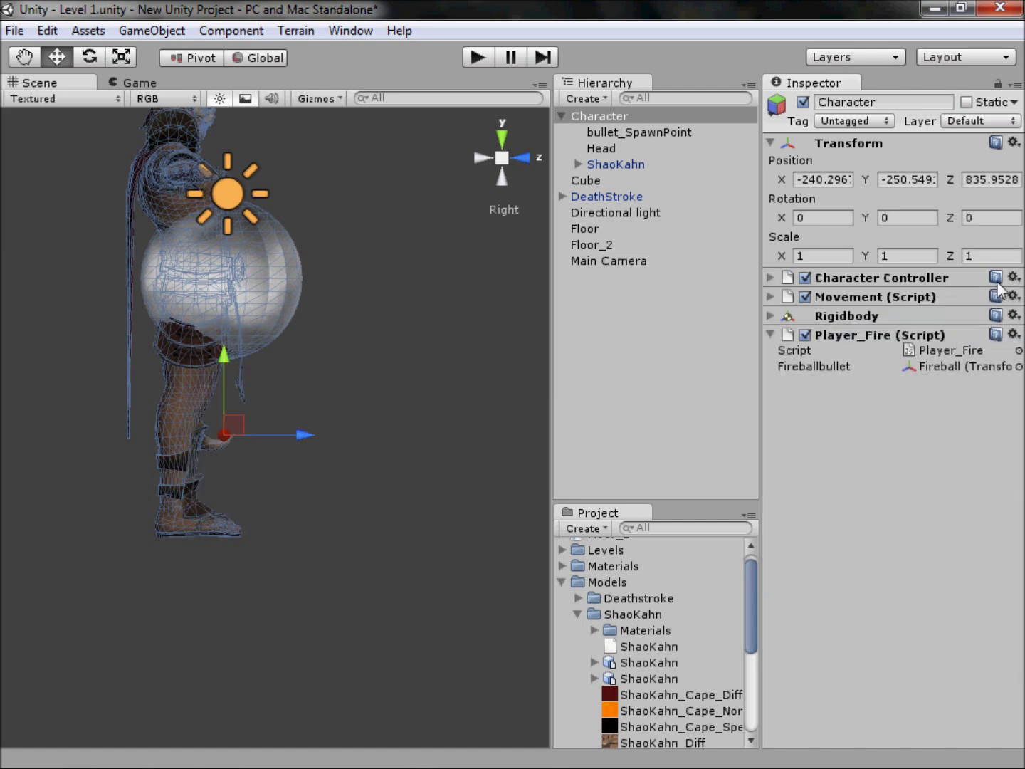
{"action": "left_click", "coordinate": [284, 257]}
Delete the Head sphere and move ShaoKahn forward along Z to 0.0642.
{"action": "key", "text": "Delete"}
{"action": "left_click", "coordinate": [617, 150]}
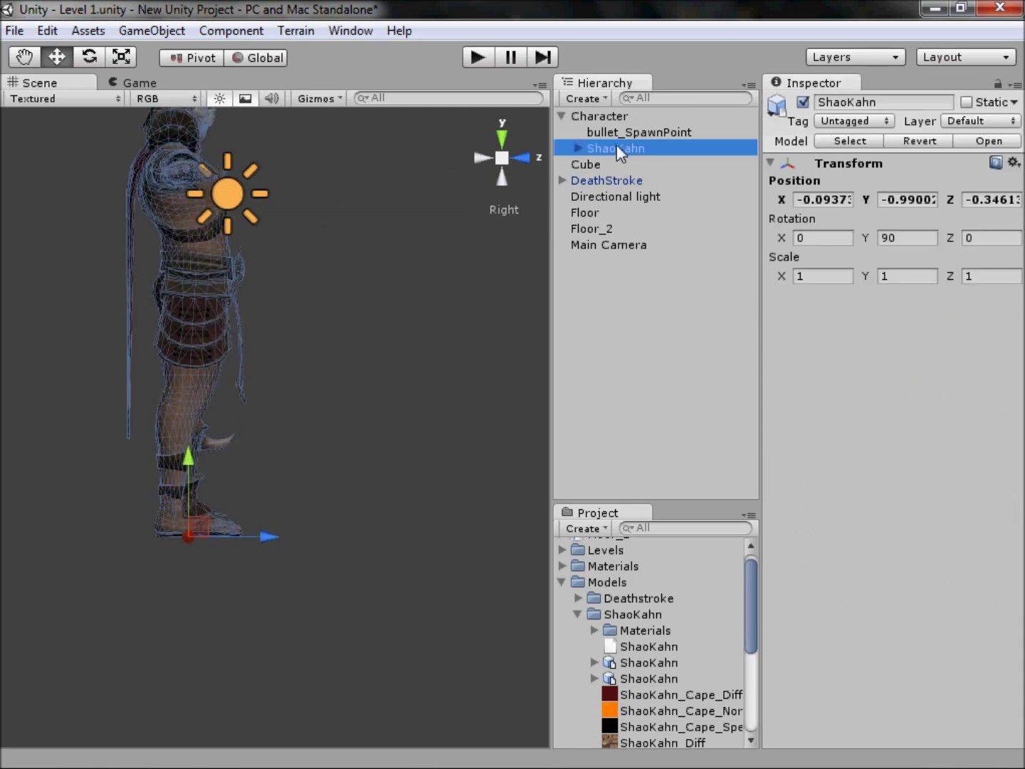
{"action": "left_click", "coordinate": [501, 137]}
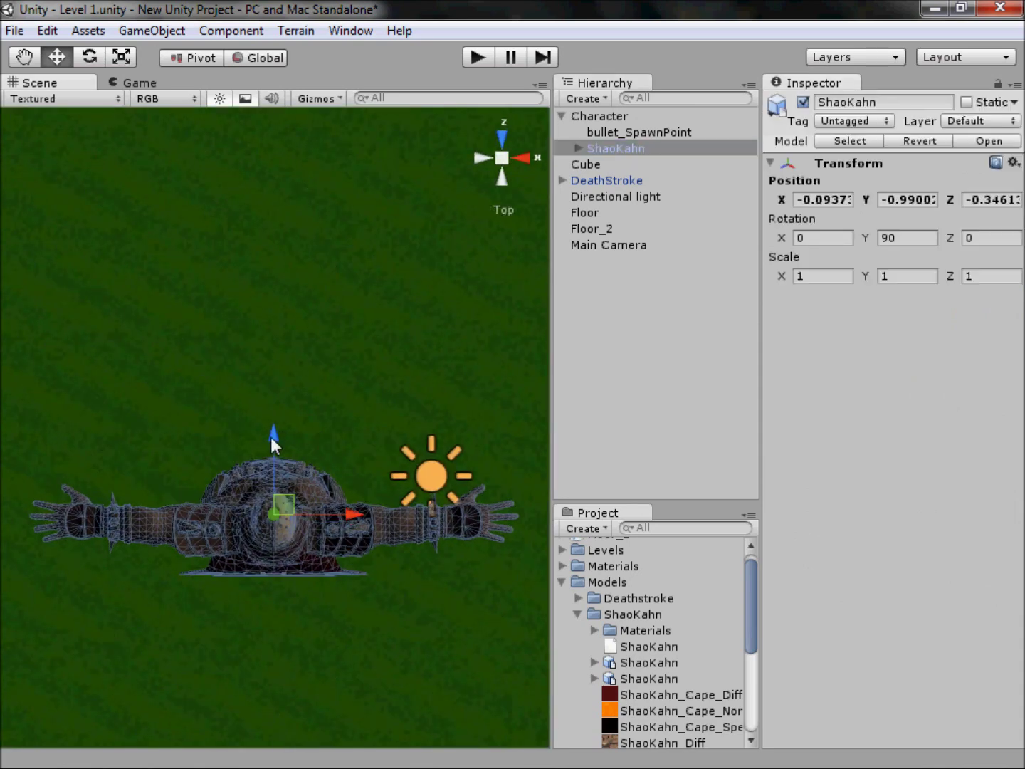
{"action": "left_click_drag", "start_coordinate": [273, 439], "coordinate": [275, 396]}
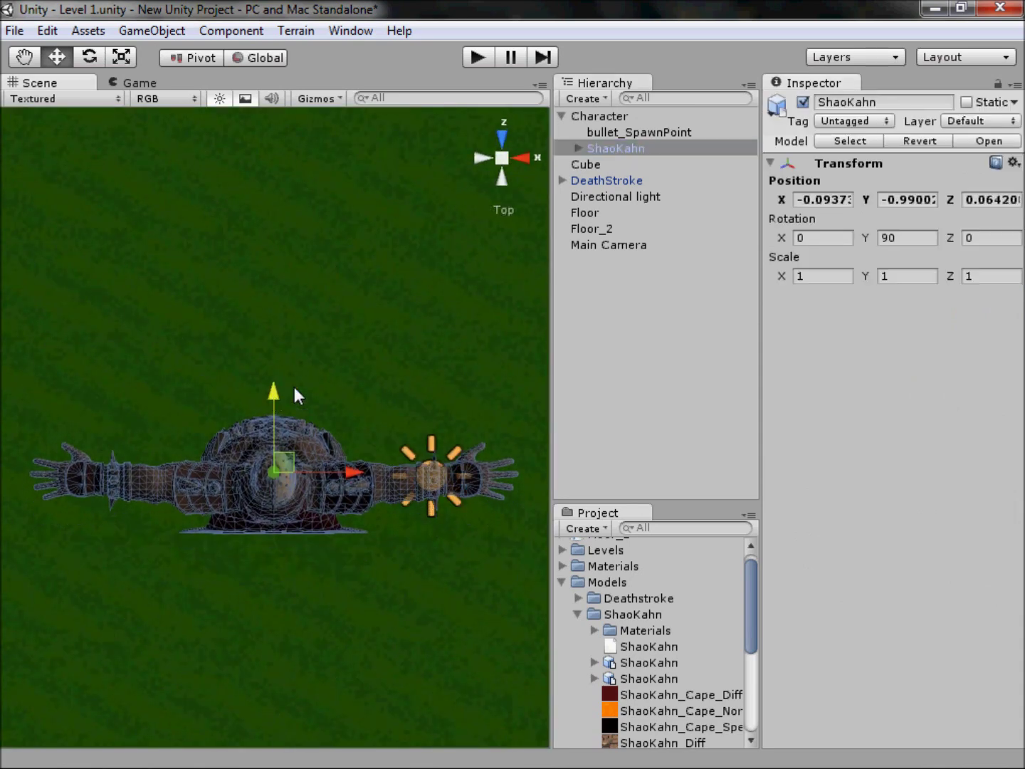
{"action": "left_click", "coordinate": [502, 157]}
Select Character and expand its Character Controller collider settings.
{"action": "left_click", "coordinate": [593, 118]}
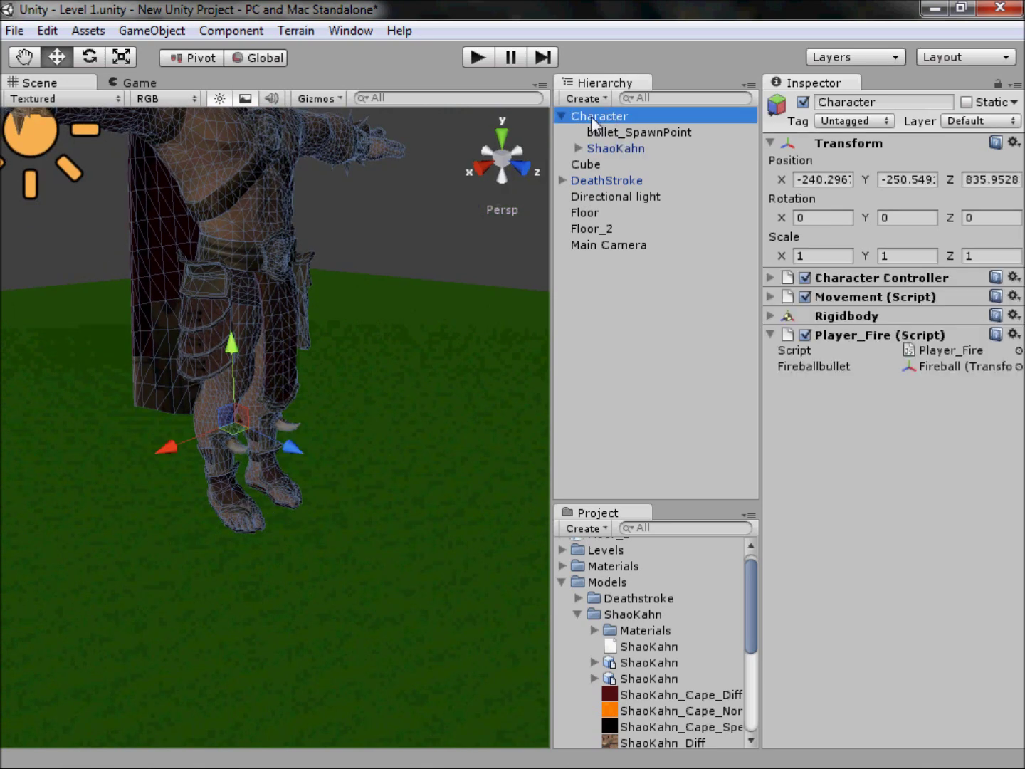
{"action": "left_click", "coordinate": [640, 148]}
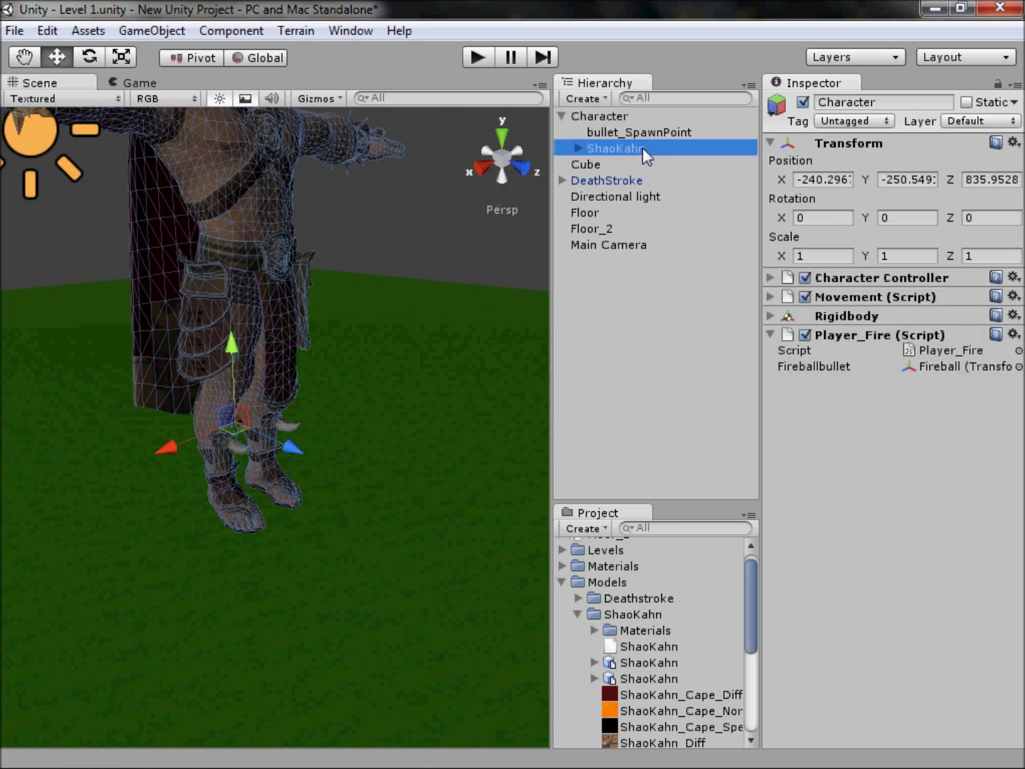
{"action": "left_click", "coordinate": [630, 132]}
{"action": "left_click", "coordinate": [623, 118]}
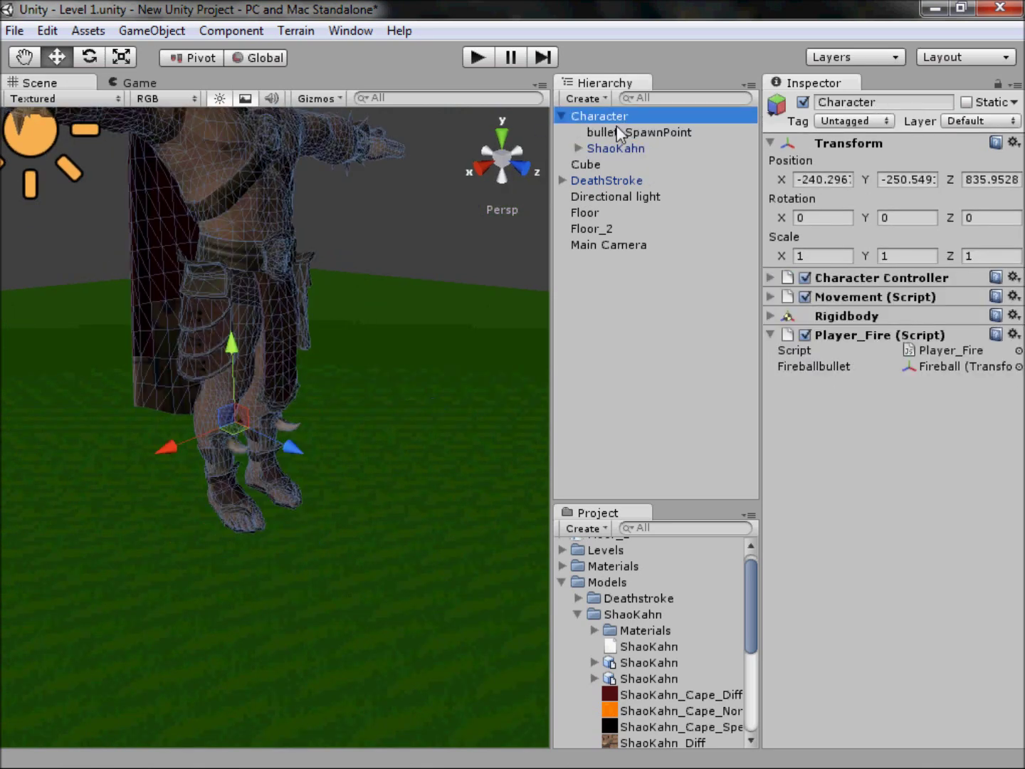
{"action": "left_click", "coordinate": [891, 277]}
Stretch the Character's collider capsule to height 4.35 and raise its centre over the body.
{"action": "scroll", "coordinate": [419, 222], "scroll_direction": "down", "scroll_amount": 5}
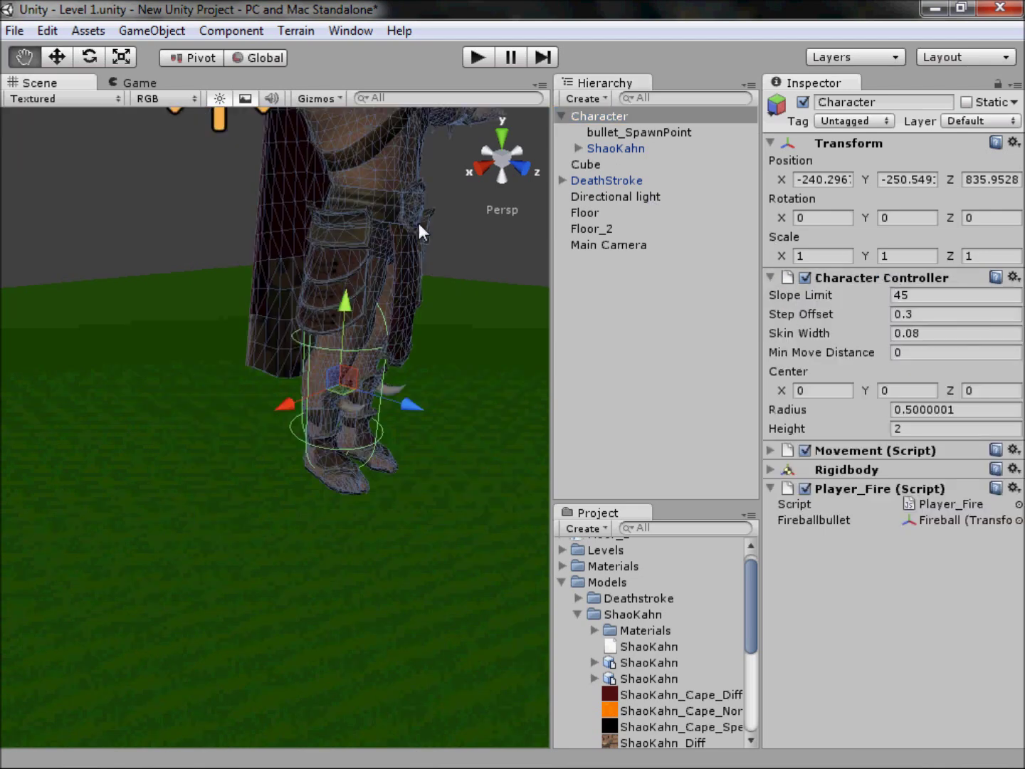
{"action": "left_click", "coordinate": [483, 169]}
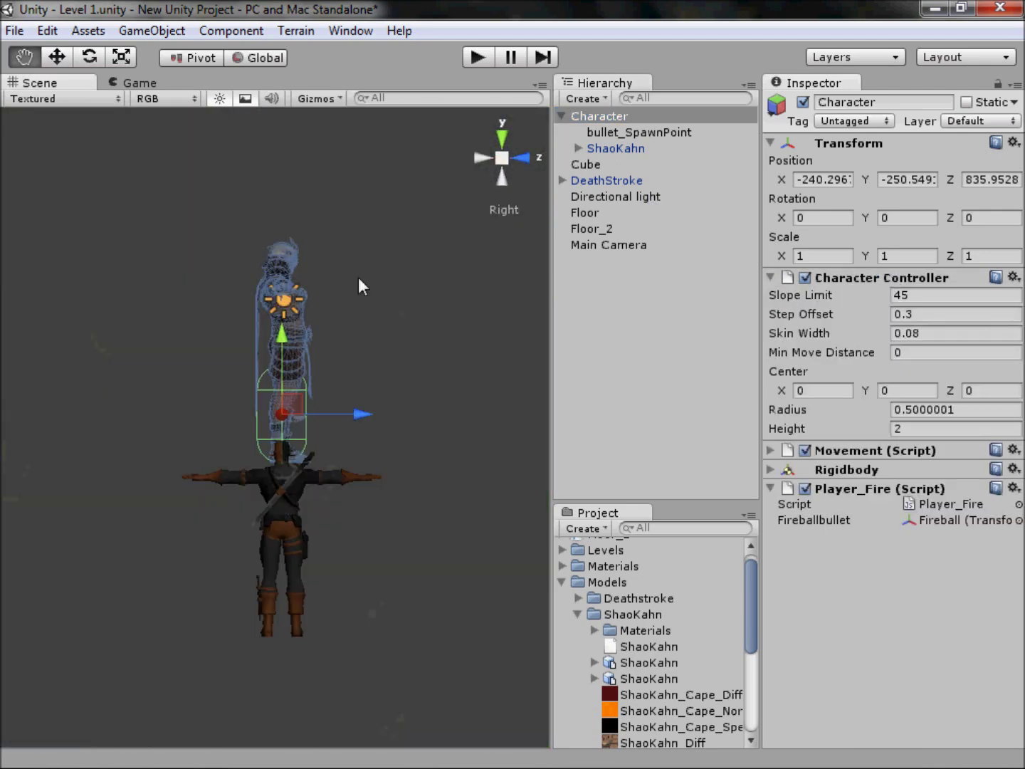
{"action": "scroll", "coordinate": [350, 278], "scroll_direction": "up", "scroll_amount": 5}
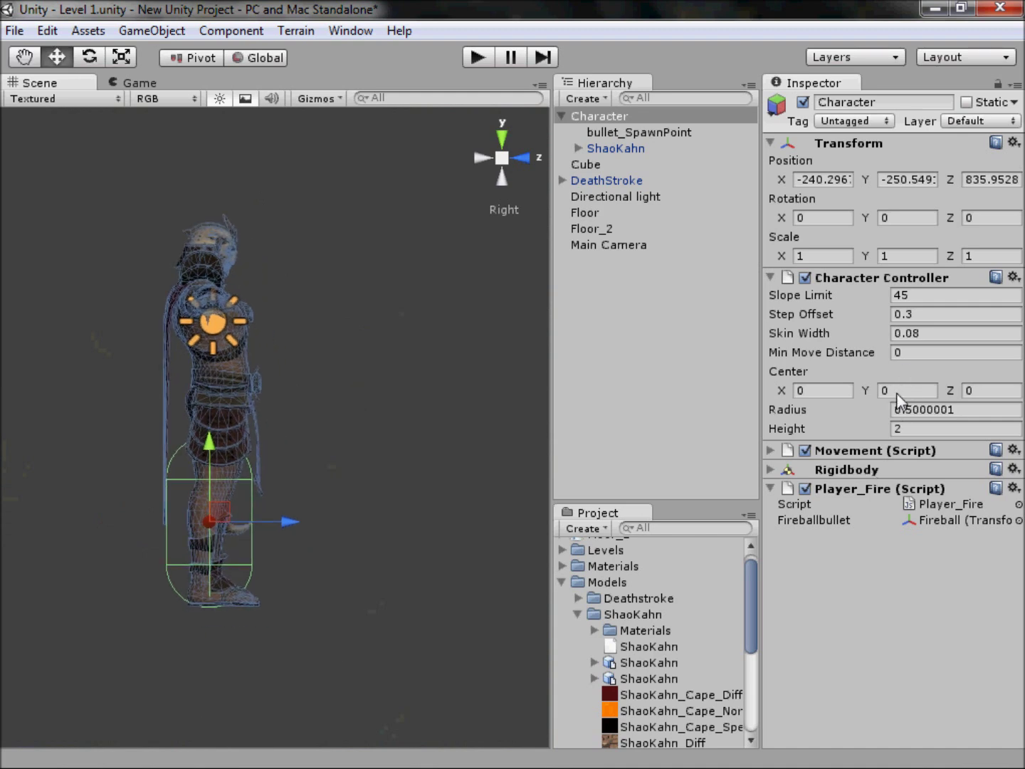
{"action": "left_click_drag", "start_coordinate": [892, 427], "coordinate": [968, 419]}
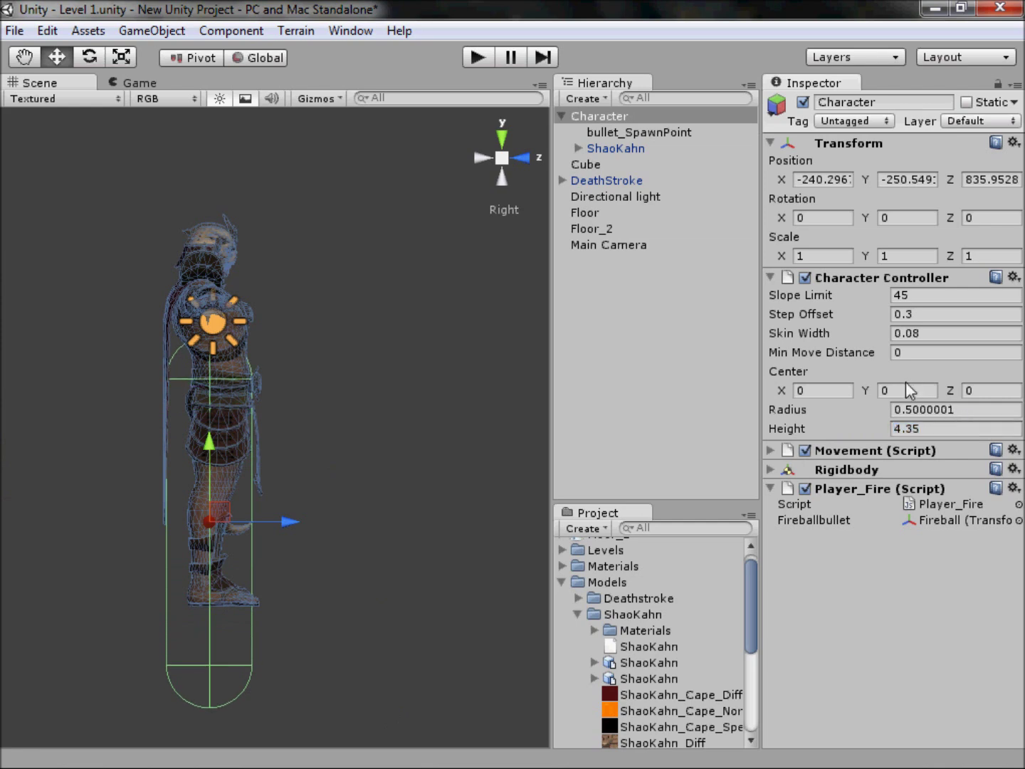
{"action": "left_click_drag", "start_coordinate": [870, 392], "coordinate": [907, 398]}
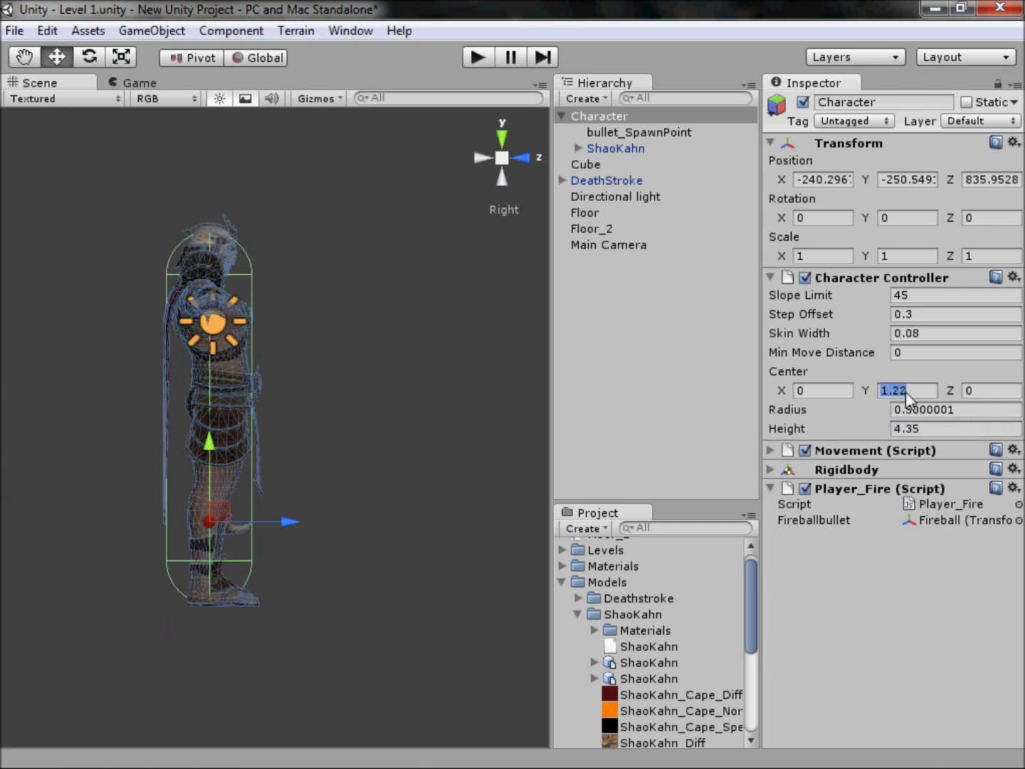
Nudge the ShaoKahn model sideways along X into the capsule.
{"action": "left_click", "coordinate": [530, 157]}
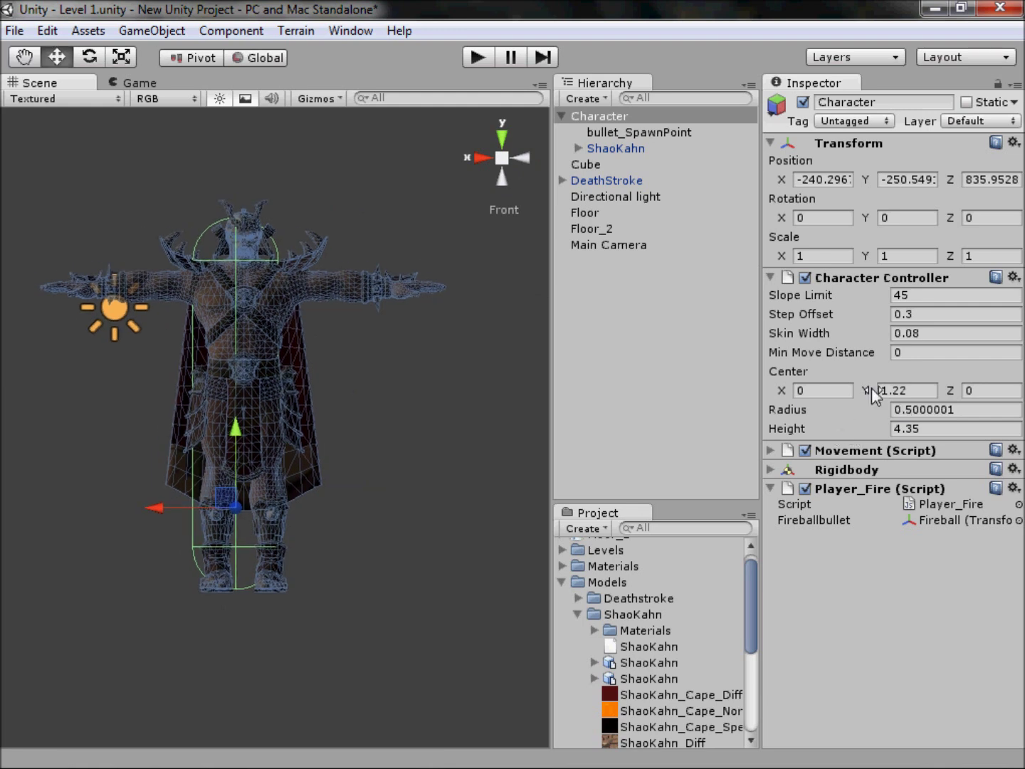
{"action": "left_click", "coordinate": [614, 148]}
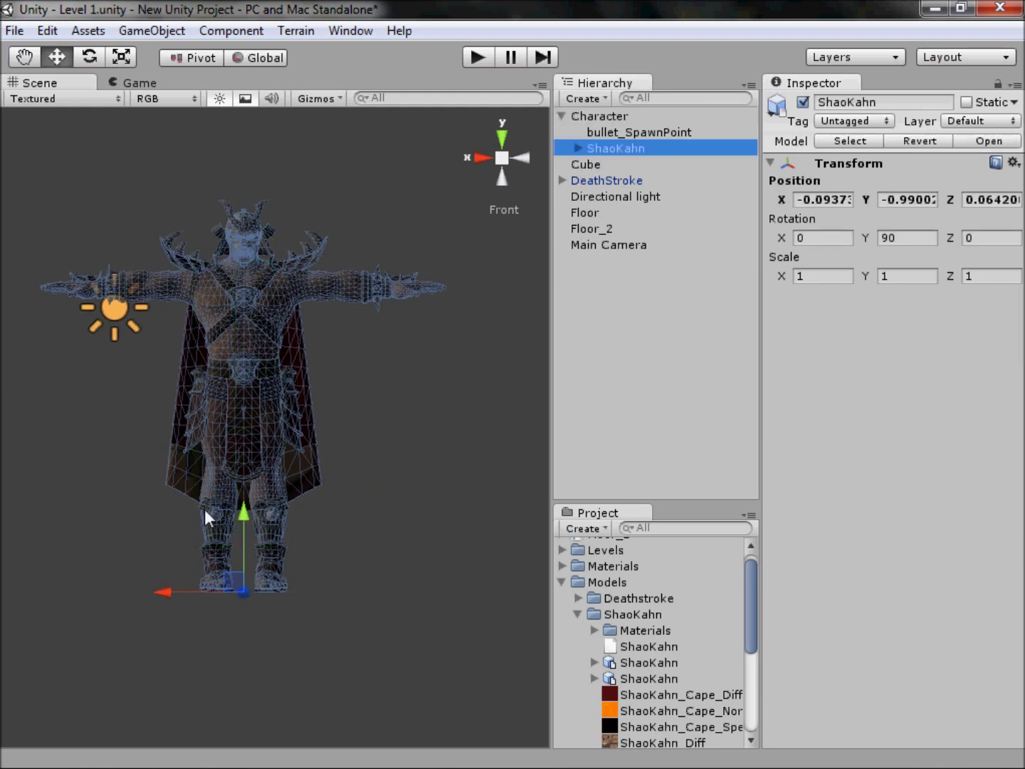
{"action": "left_click_drag", "start_coordinate": [195, 582], "coordinate": [243, 568]}
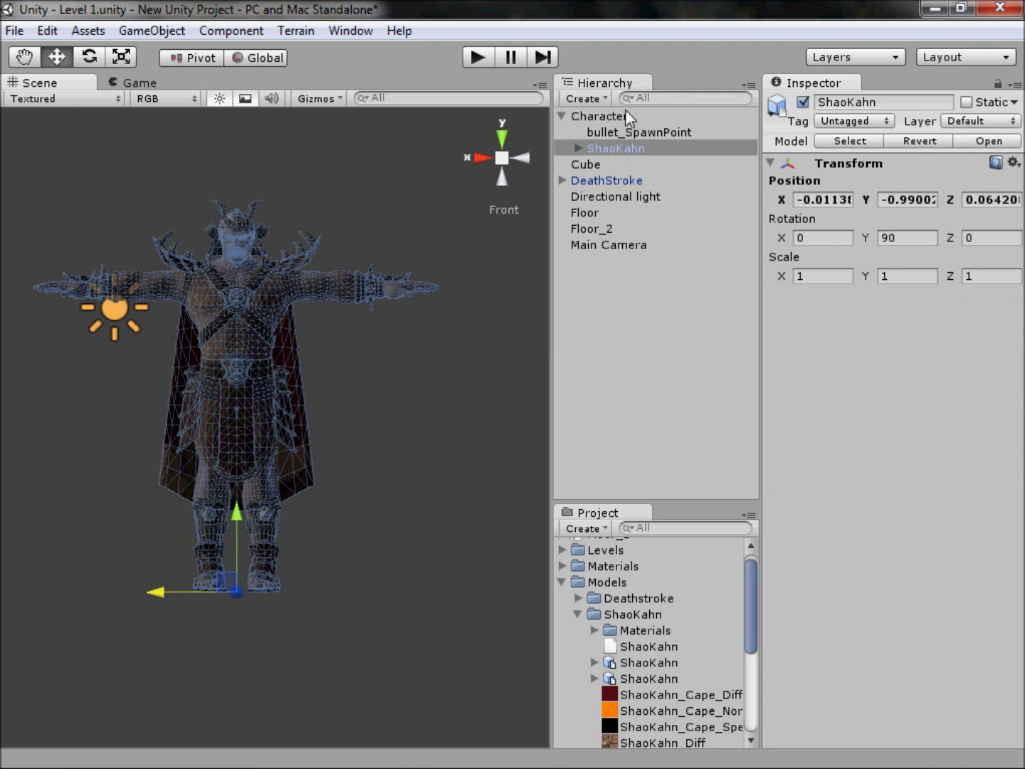
Widen the Character Controller radius to 0.93.
{"action": "left_click", "coordinate": [598, 116]}
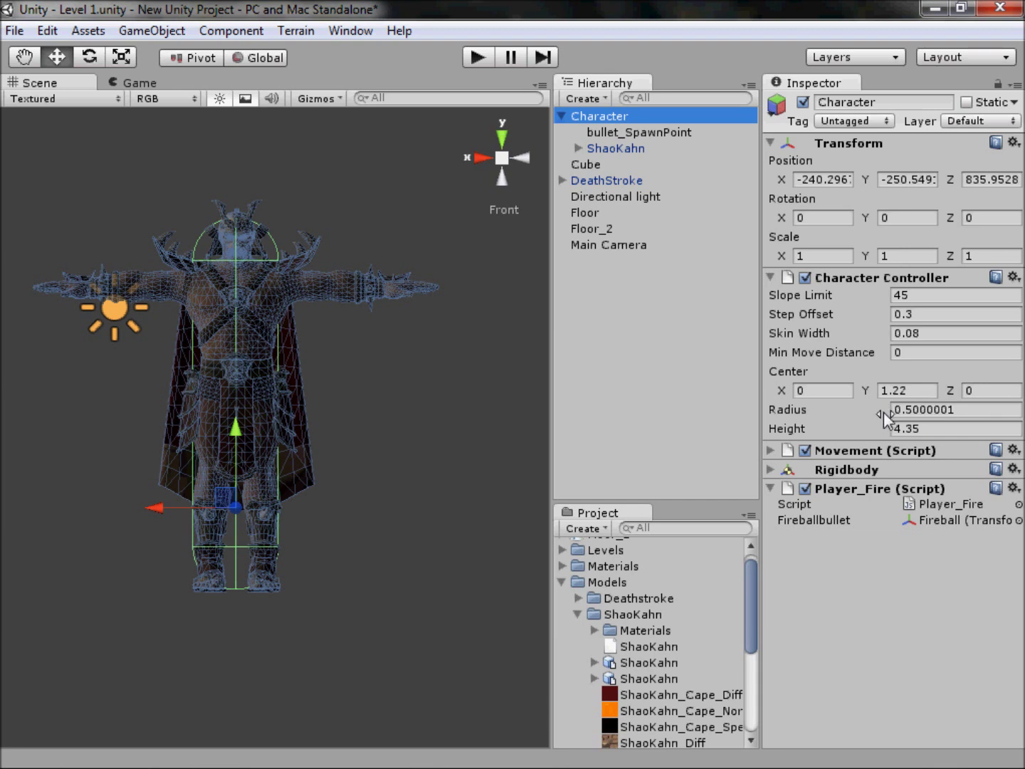
{"action": "type", "text": "0.83"}
{"action": "key", "text": "Return"}
{"action": "type", "text": "0.93"}
{"action": "key", "text": "Return"}
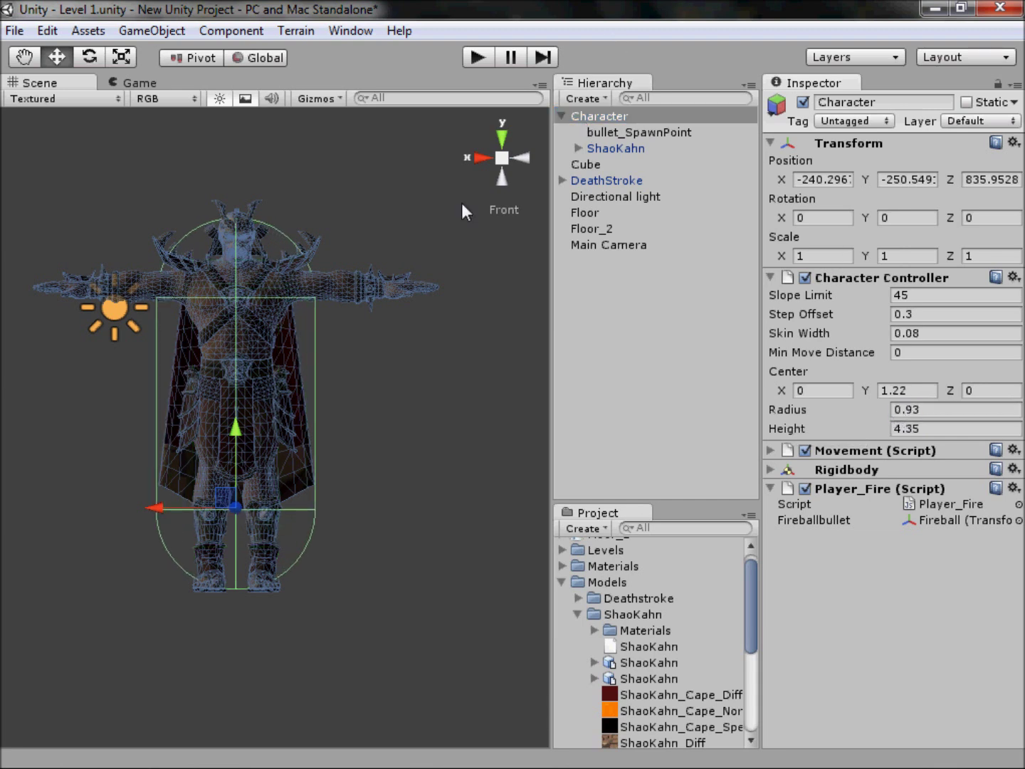
Set the Character Controller centre Y to 1.15 after checking the capsule from the side.
{"action": "left_click_drag", "start_coordinate": [505, 158], "coordinate": [333, 236], "text": "alt"}
{"action": "left_click", "coordinate": [484, 166]}
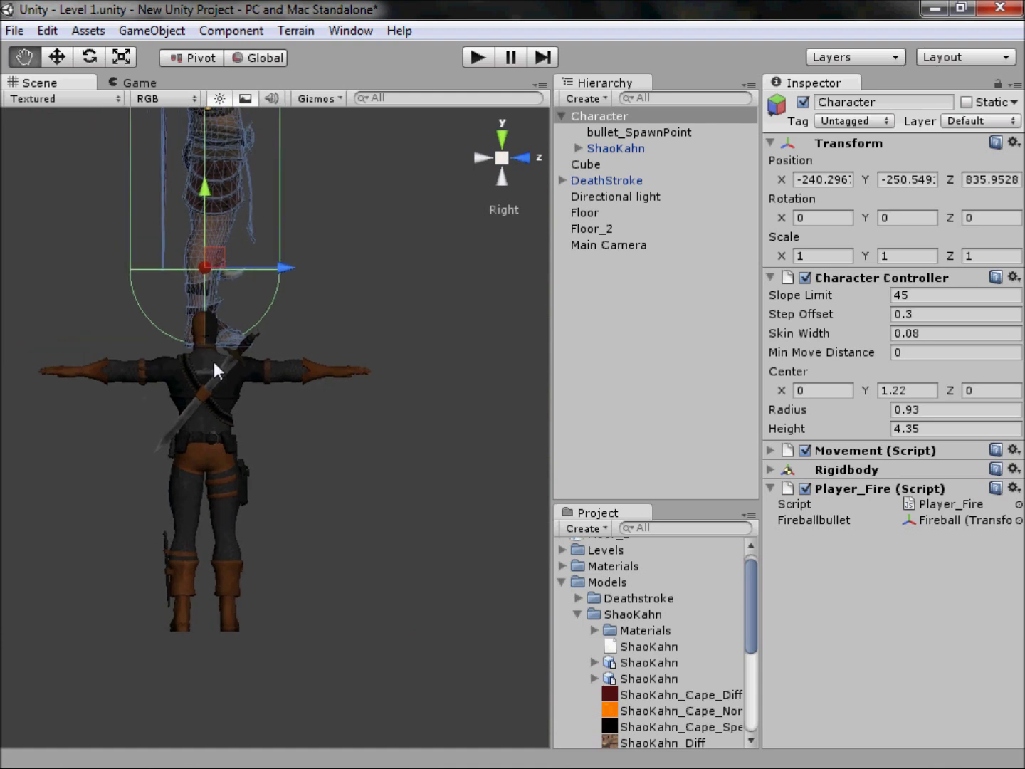
{"action": "middle_click_drag", "start_coordinate": [207, 436], "coordinate": [503, 419]}
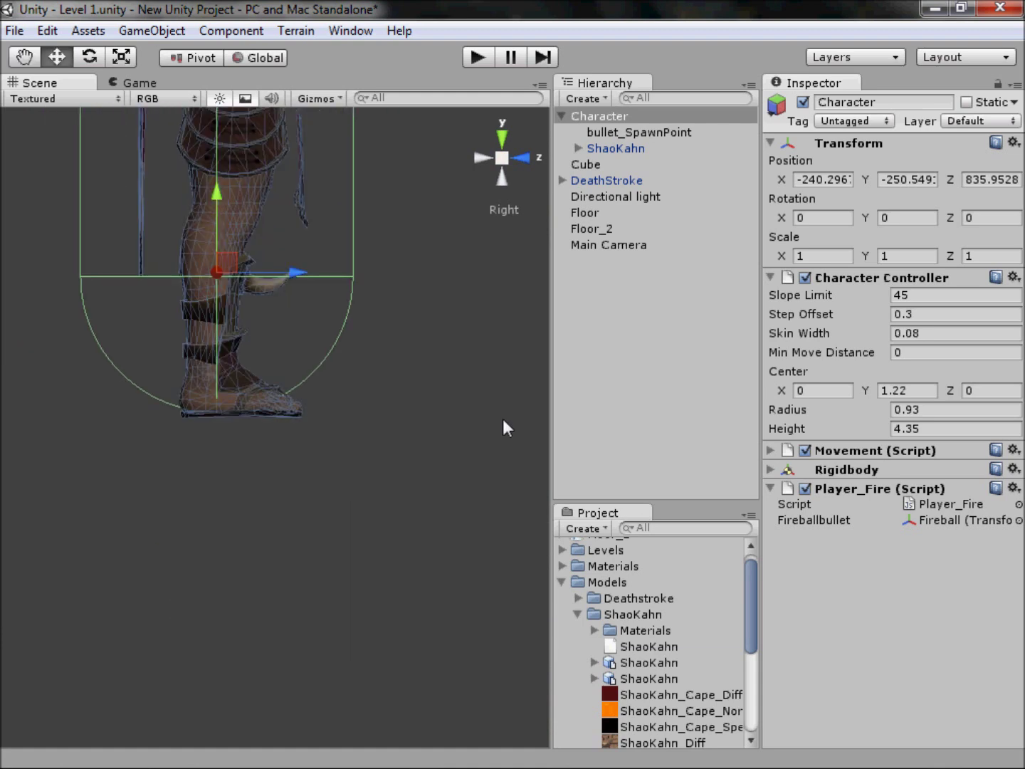
{"action": "key", "text": "BackSpace"}
{"action": "type", "text": "1"}
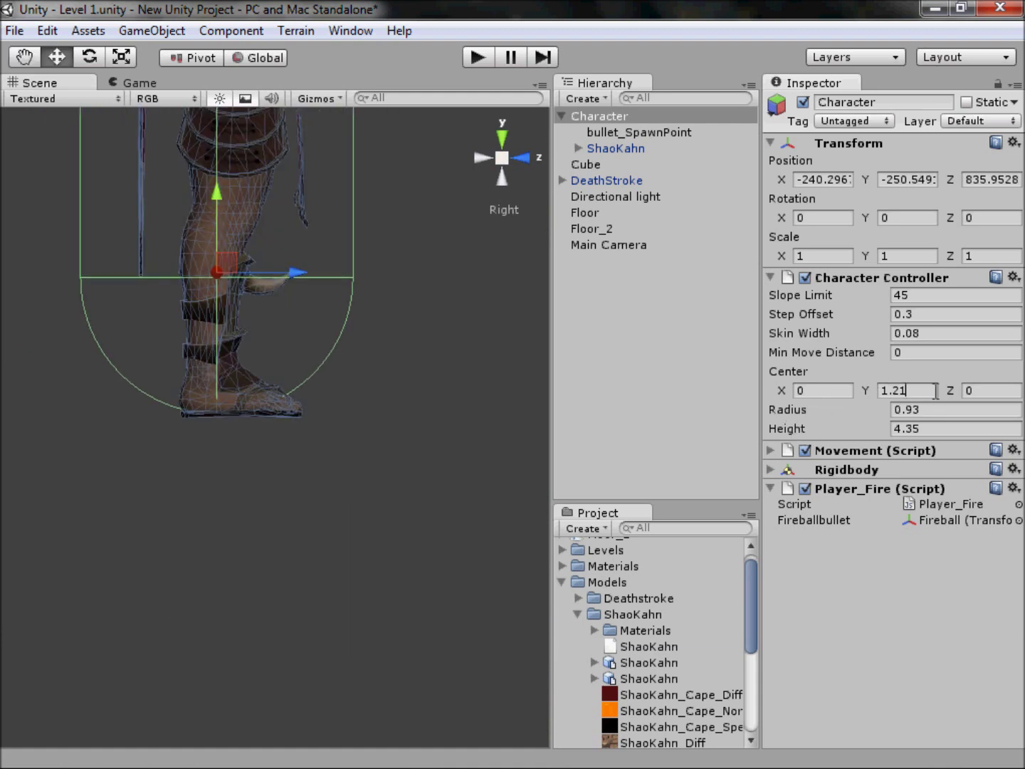
{"action": "key", "text": "BackSpace"}
{"action": "key", "text": "BackSpace"}
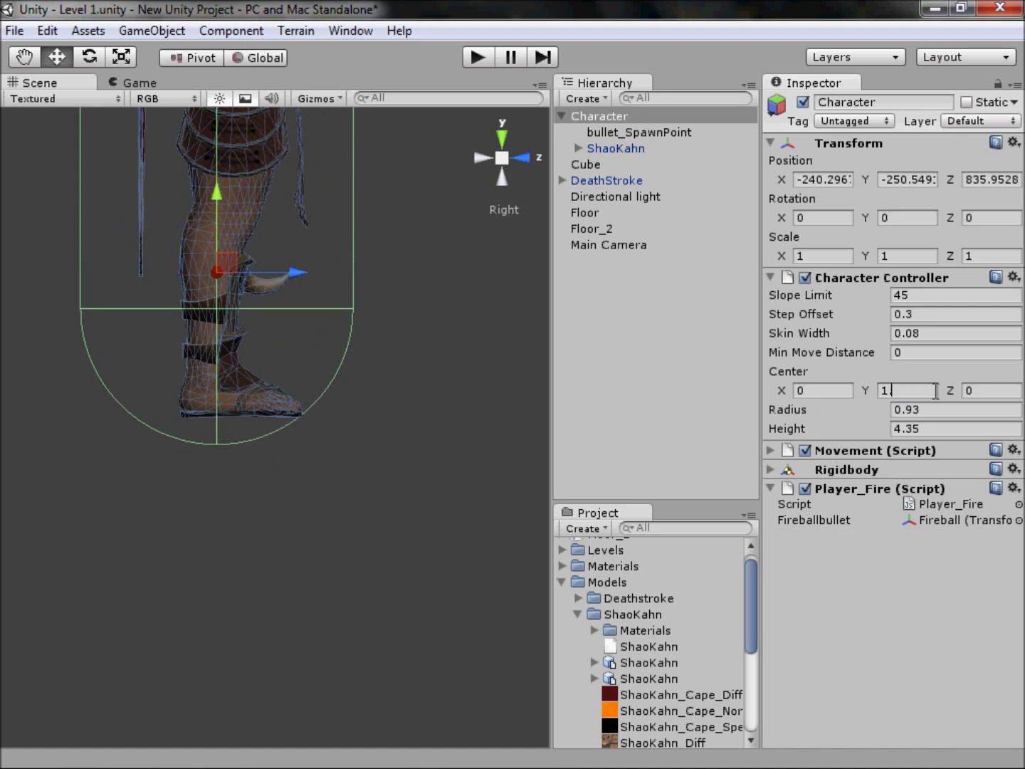
{"action": "type", "text": "8"}
{"action": "key", "text": "BackSpace"}
{"action": "type", "text": "1"}
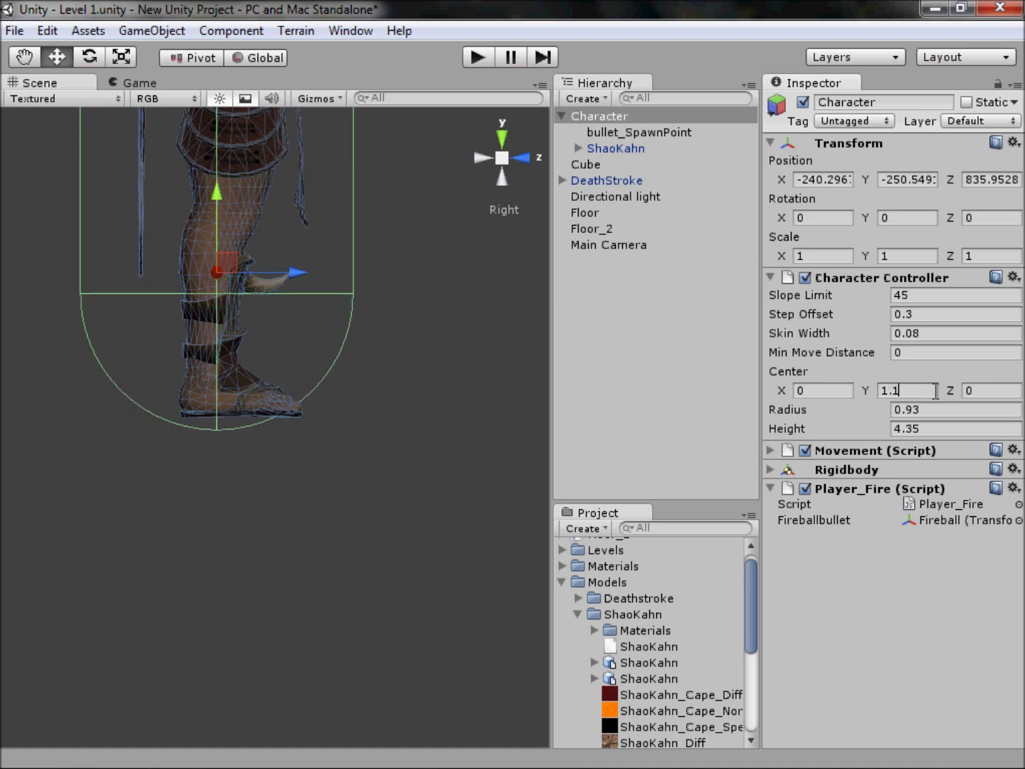
{"action": "type", "text": "5"}
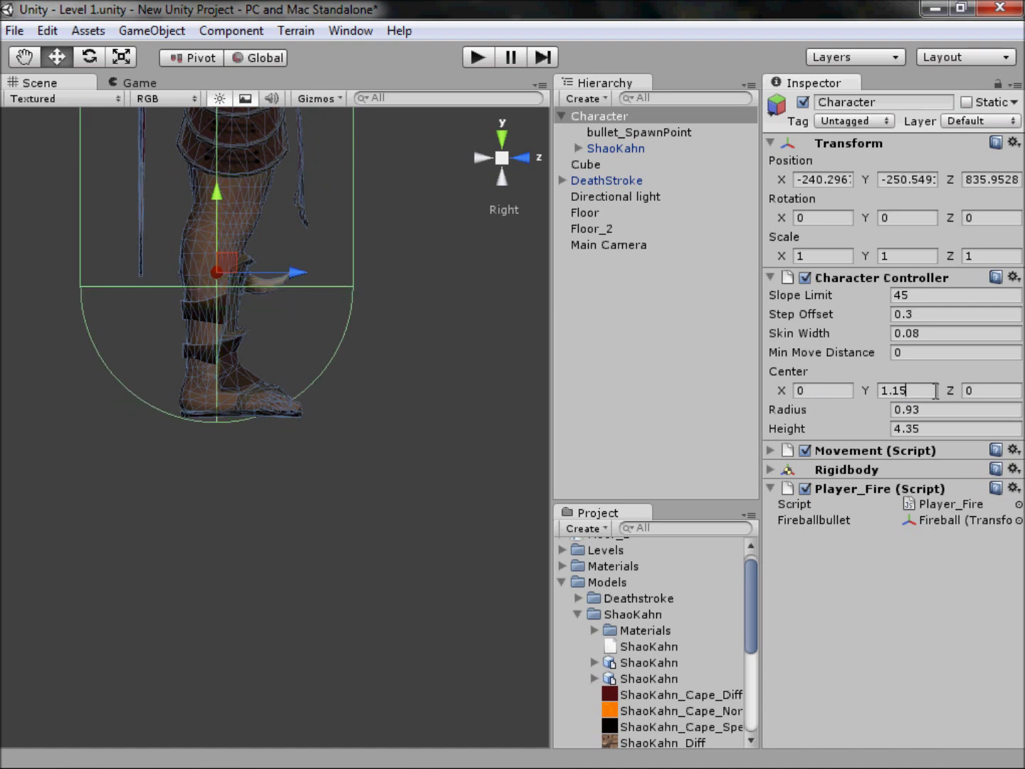
{"action": "left_click", "coordinate": [503, 162]}
{"action": "left_click", "coordinate": [480, 66]}
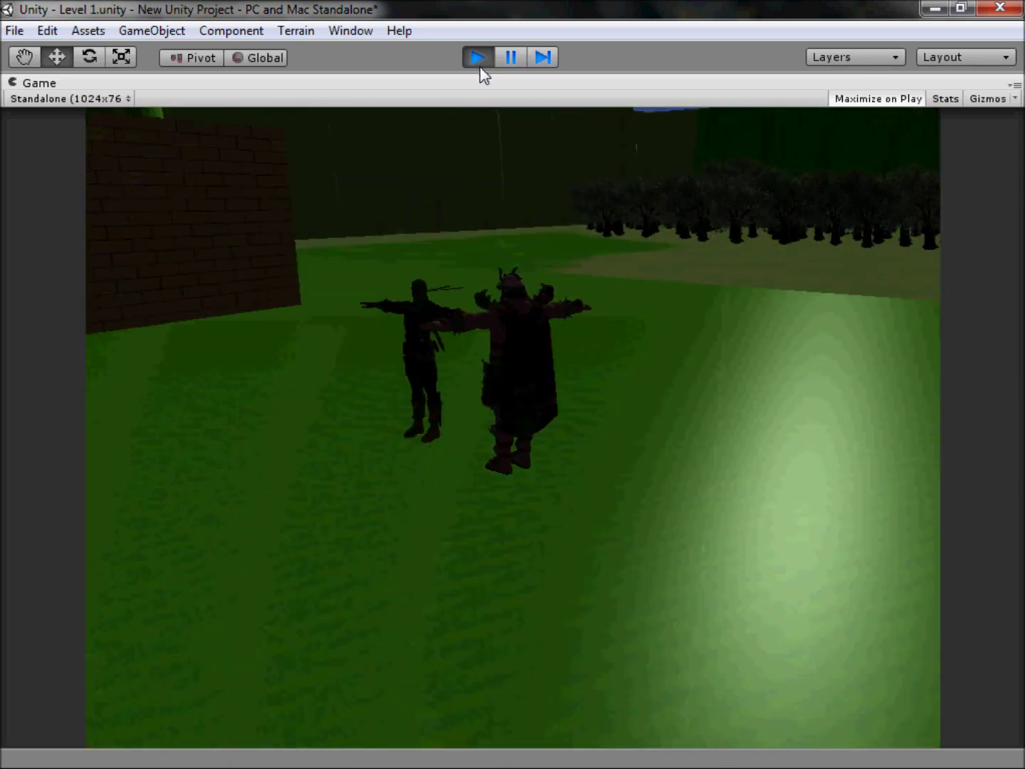
{"action": "left_click", "coordinate": [479, 62]}
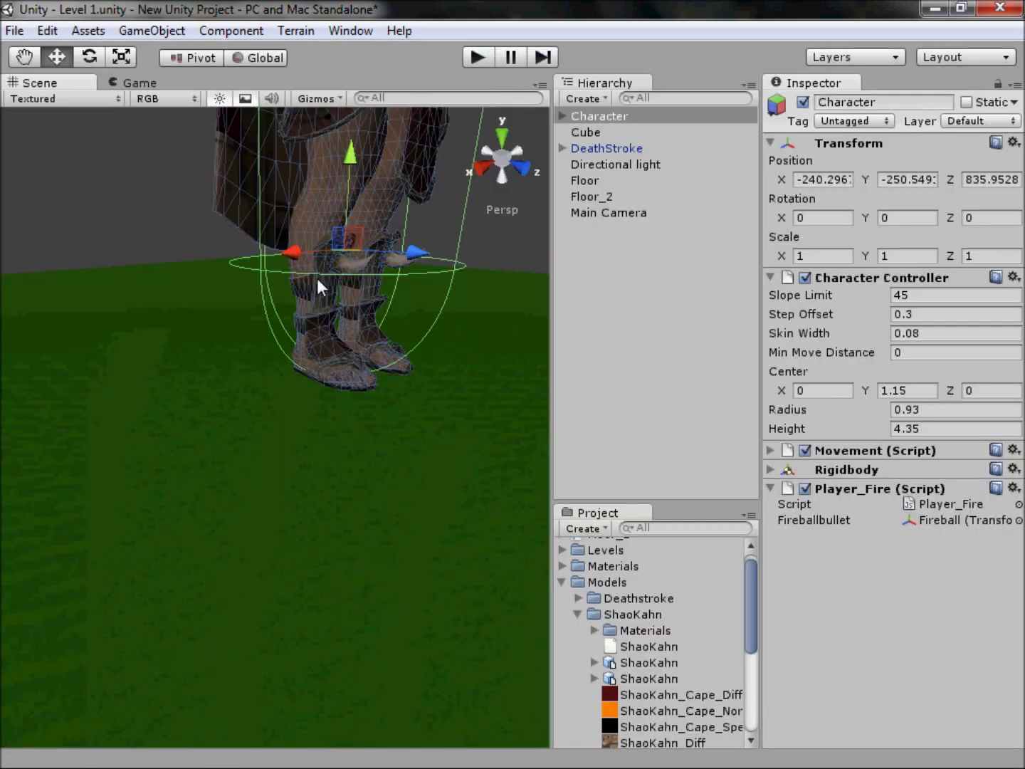
{"action": "middle_click_drag", "start_coordinate": [318, 278], "coordinate": [205, 428]}
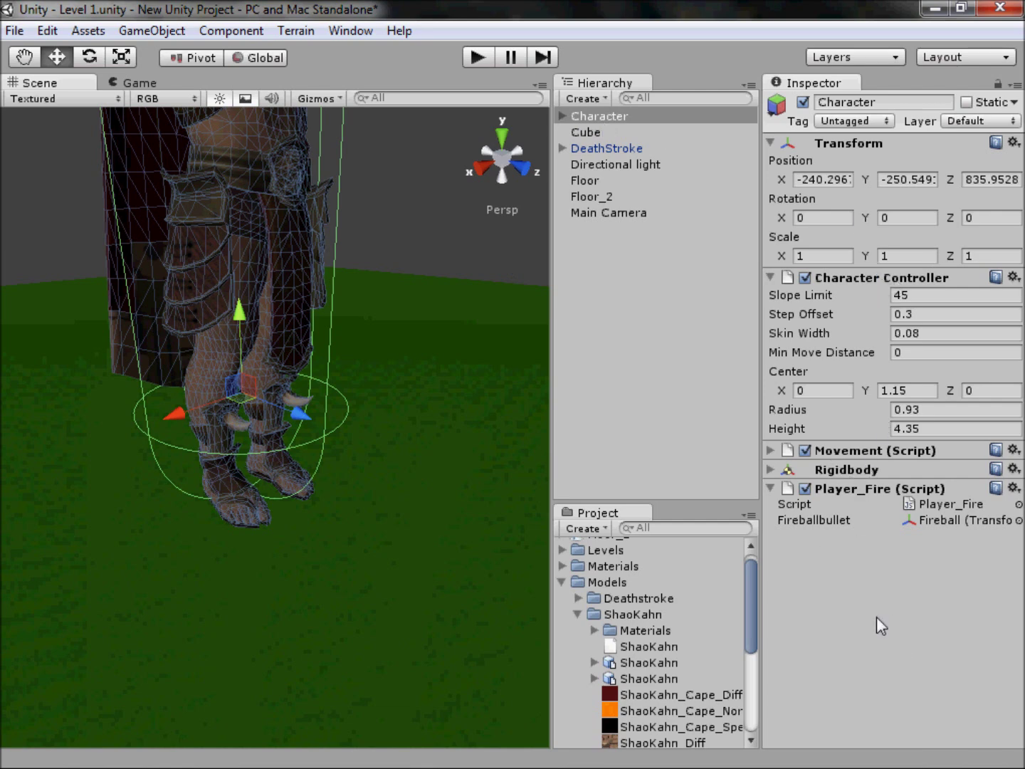
{"action": "left_click", "coordinate": [566, 118]}
{"action": "left_click", "coordinate": [566, 118]}
{"action": "left_click", "coordinate": [565, 118]}
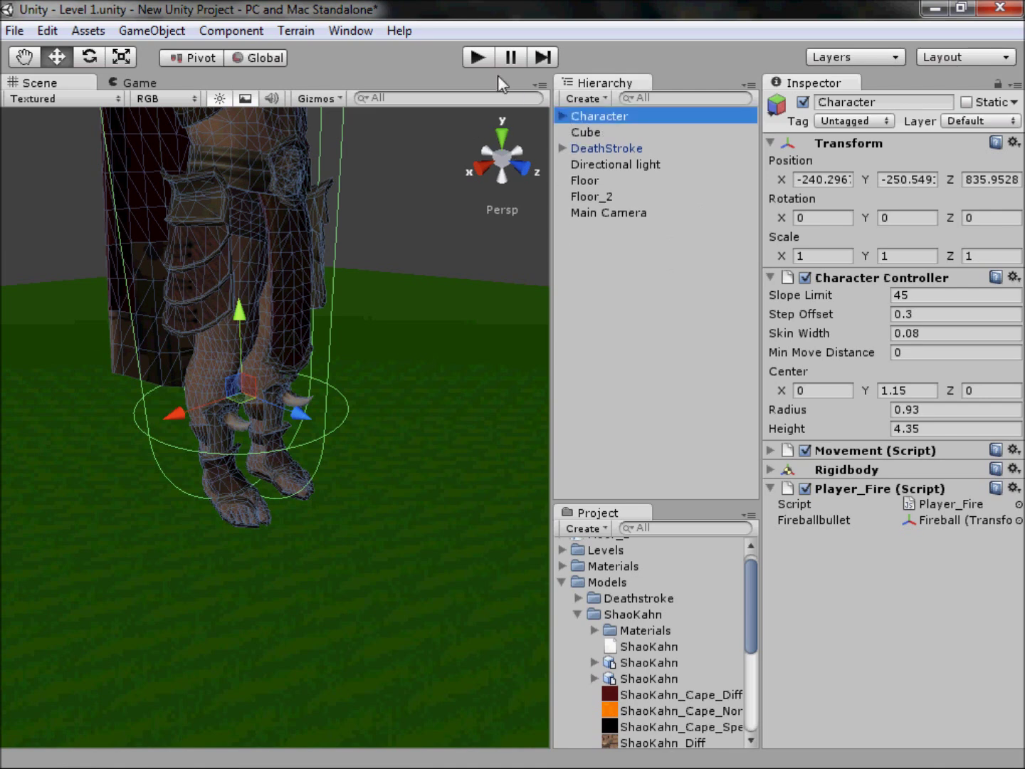
{"action": "left_click", "coordinate": [479, 53]}
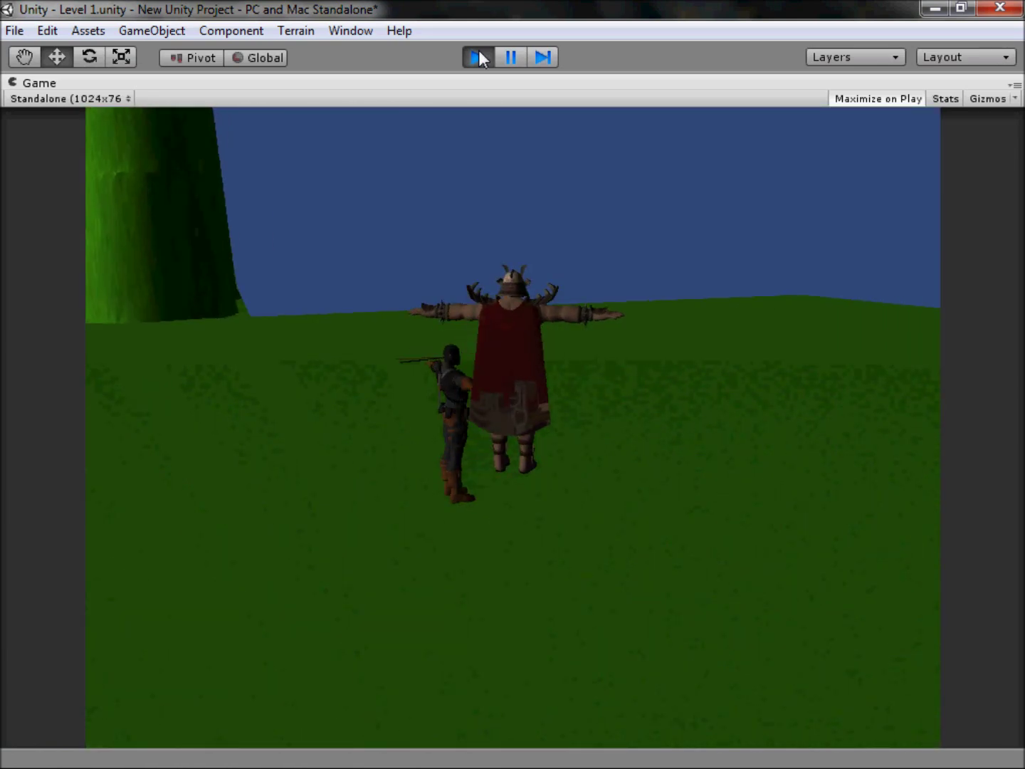
{"action": "left_click", "coordinate": [478, 57]}
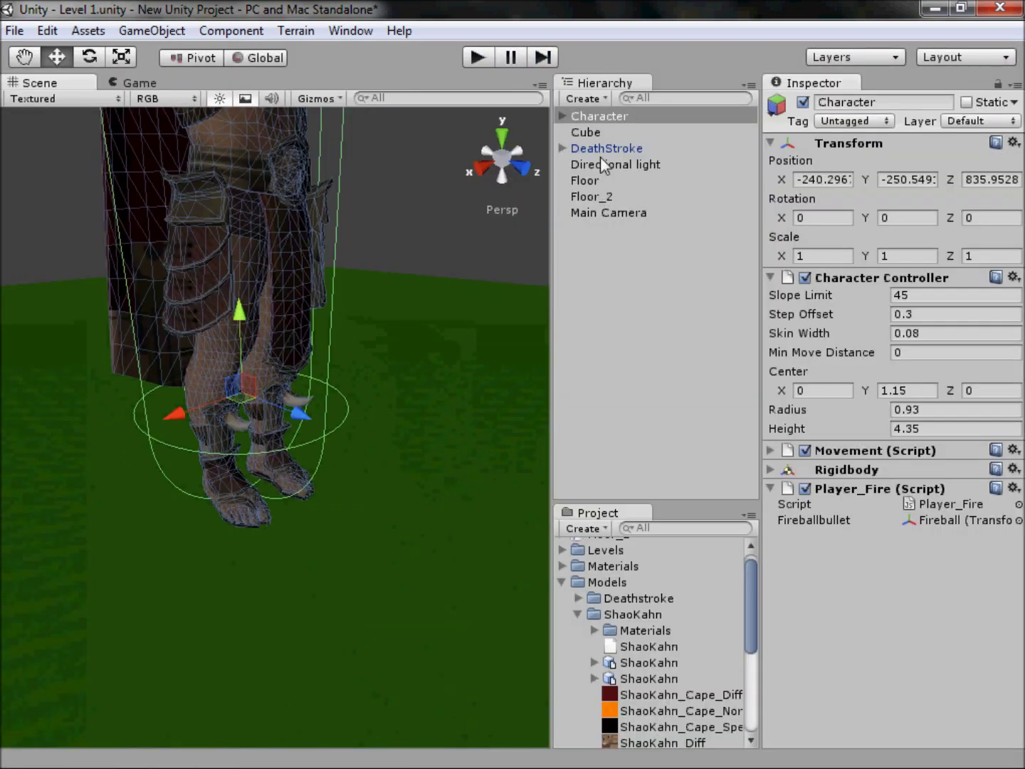
Select bullet_SpawnPoint under Character and raise it to Shao Kahn's arm height.
{"action": "left_click", "coordinate": [561, 115]}
{"action": "double_click", "coordinate": [631, 132]}
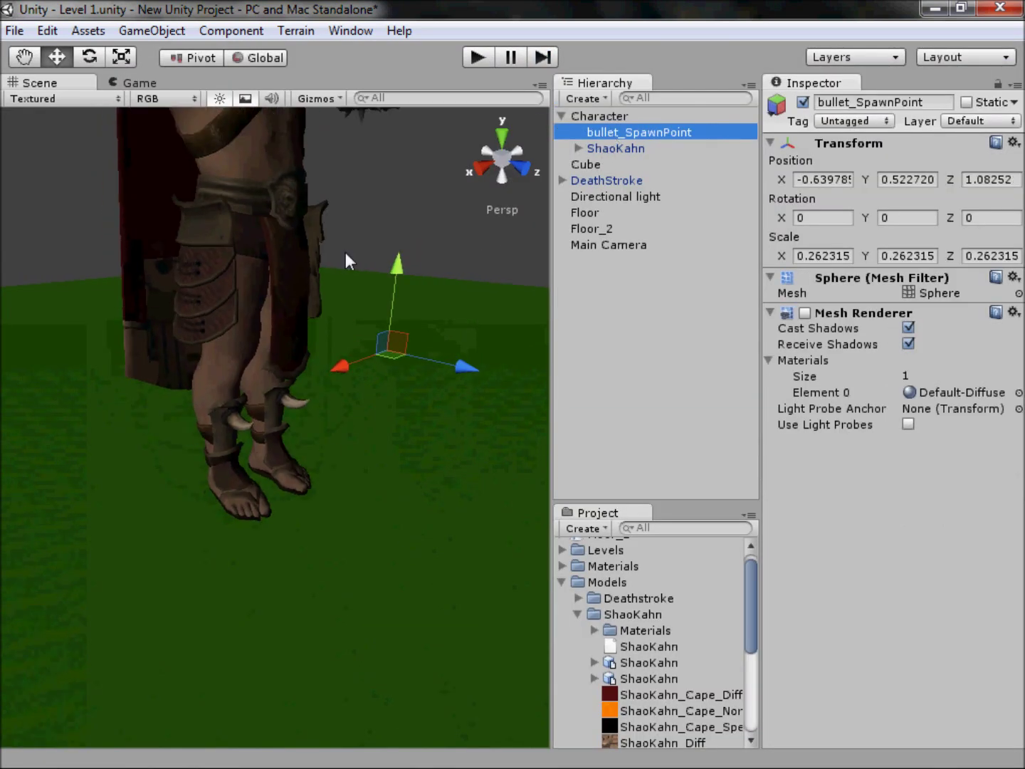
{"action": "left_click", "coordinate": [530, 163]}
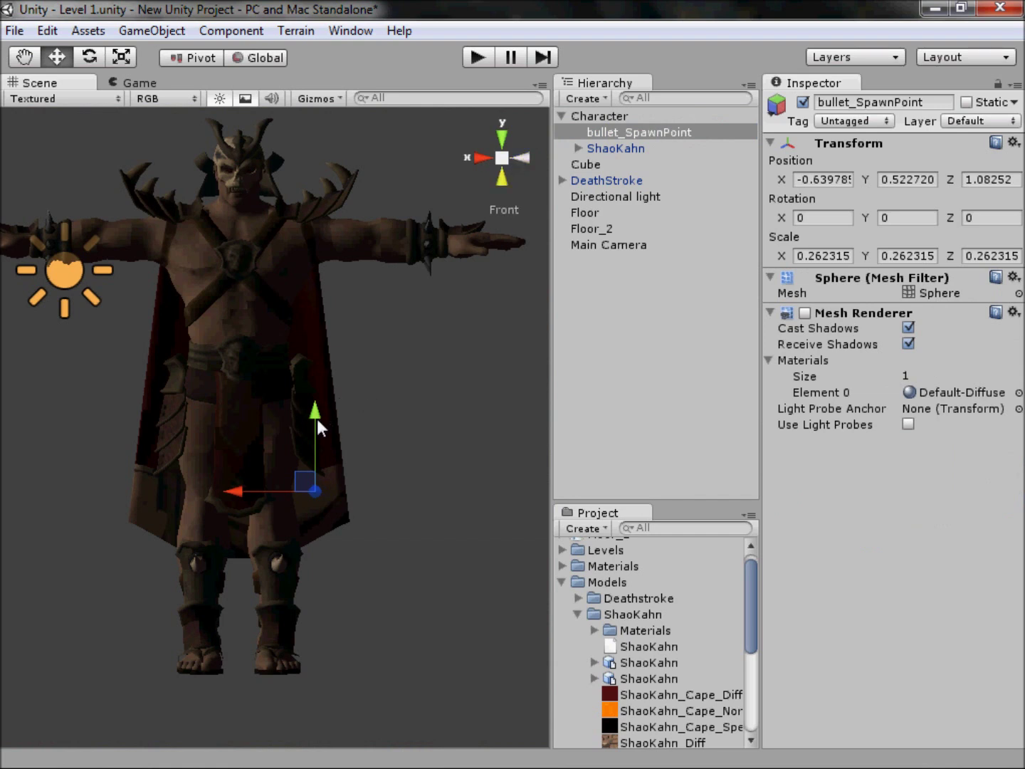
{"action": "left_click_drag", "start_coordinate": [316, 418], "coordinate": [338, 172]}
{"action": "middle_click_drag", "start_coordinate": [277, 283], "coordinate": [138, 368]}
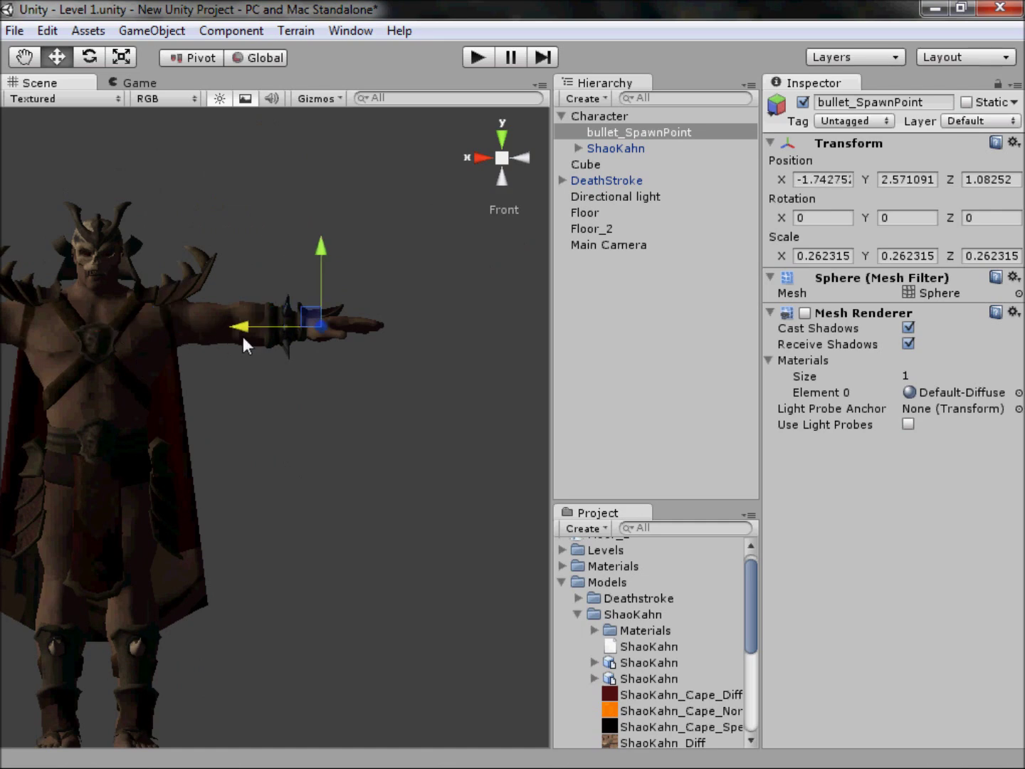
Fine-tune the spawn point onto the outstretched hand (X -2.041, Y 2.53) and start a test run.
{"action": "left_click", "coordinate": [524, 152]}
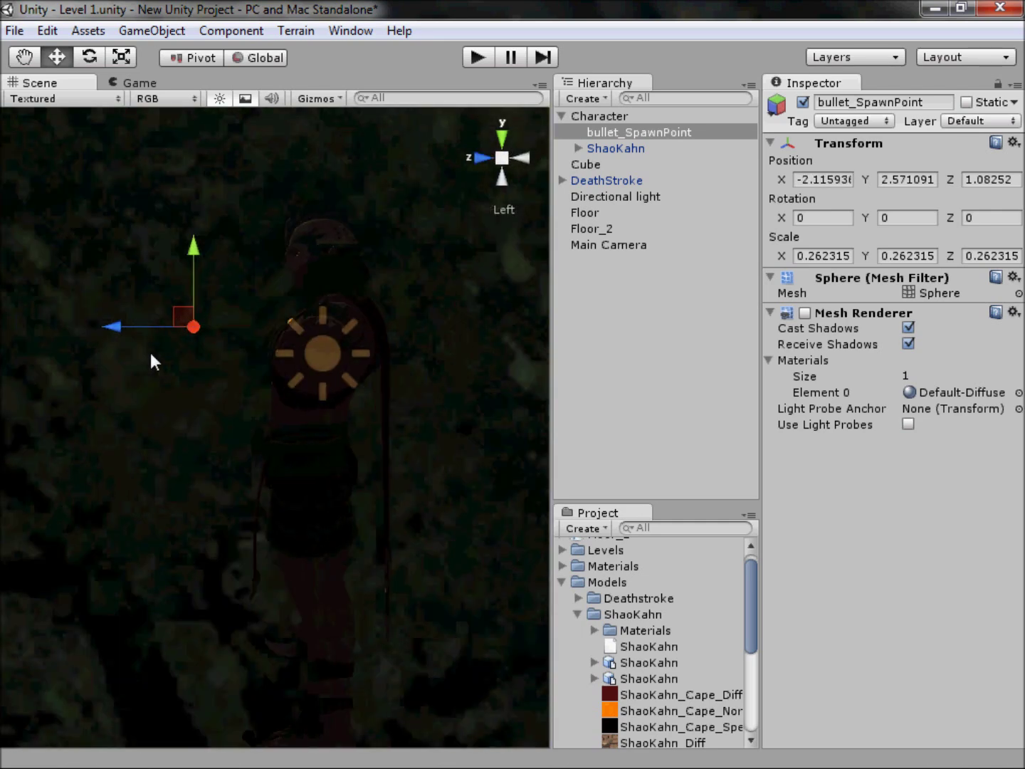
{"action": "left_click", "coordinate": [162, 319]}
{"action": "left_click", "coordinate": [619, 133]}
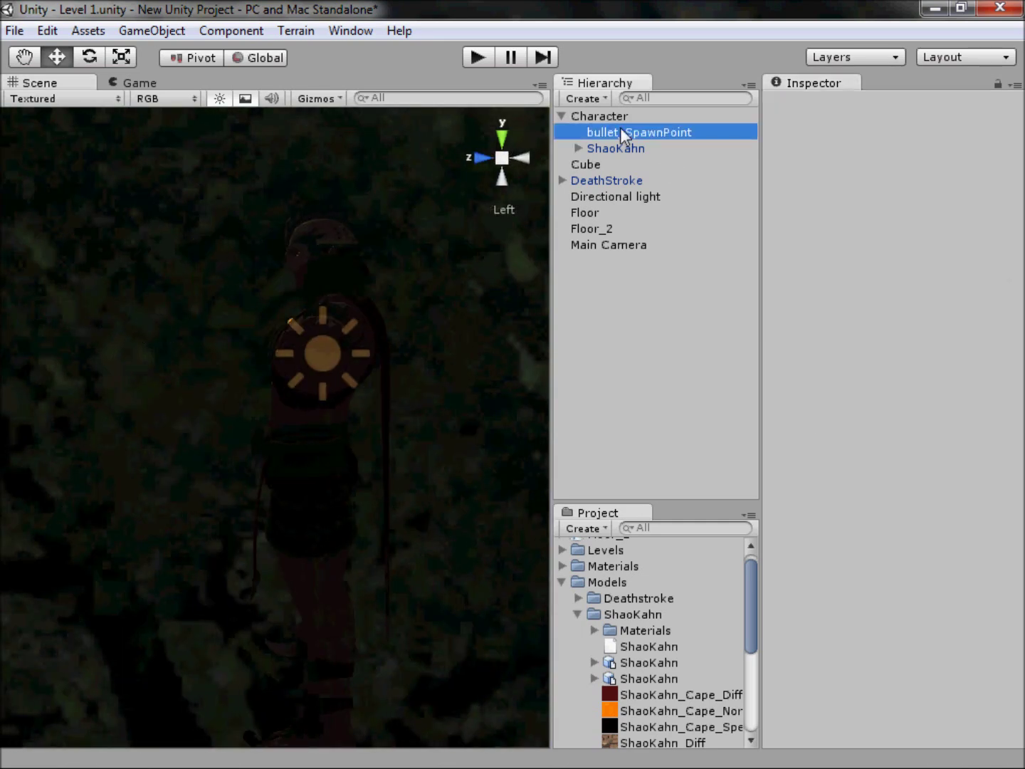
{"action": "left_click_drag", "start_coordinate": [196, 263], "coordinate": [196, 281]}
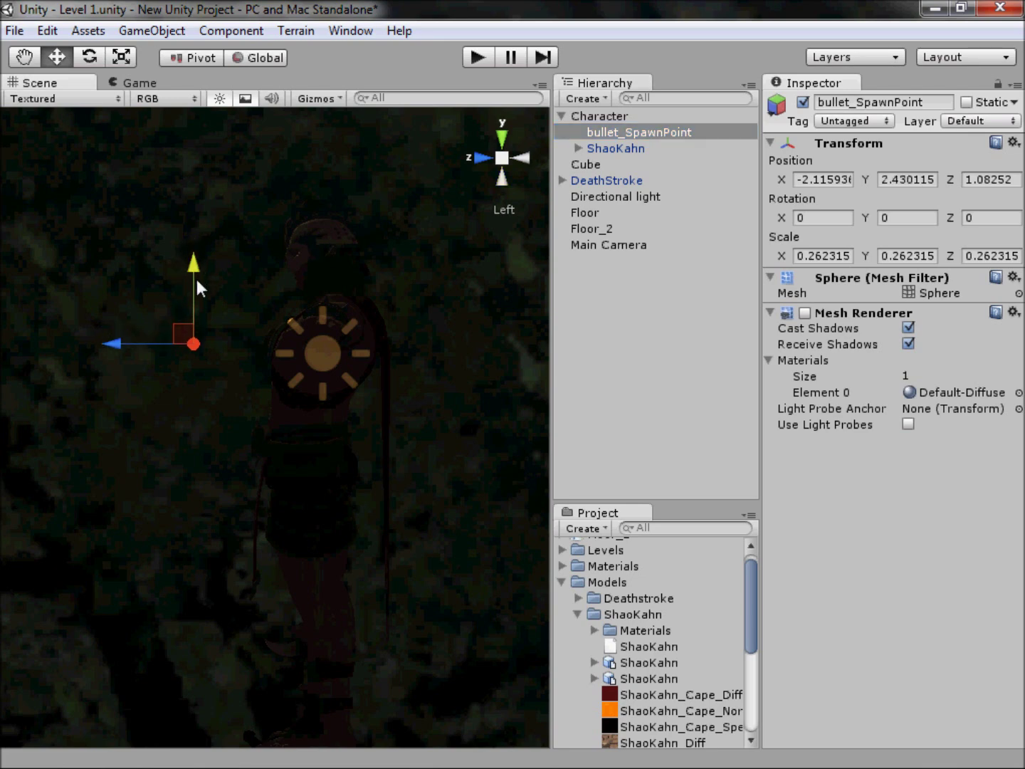
{"action": "left_click_drag", "start_coordinate": [142, 346], "coordinate": [195, 346]}
{"action": "left_click", "coordinate": [483, 157]}
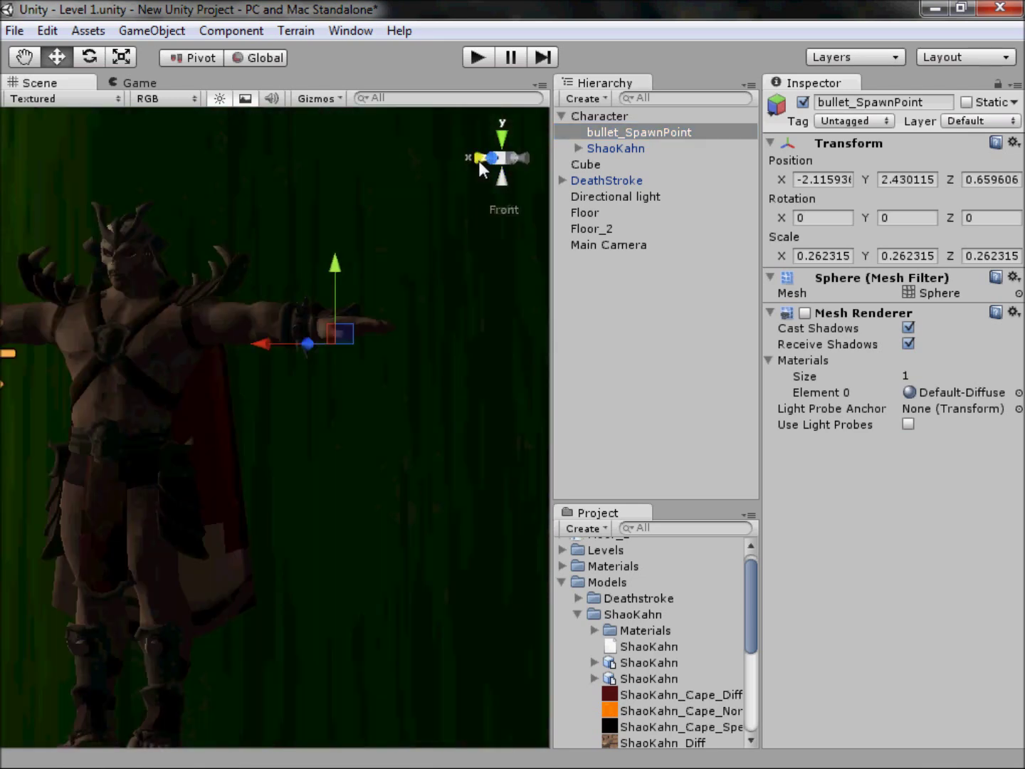
{"action": "left_click_drag", "start_coordinate": [356, 304], "coordinate": [355, 291]}
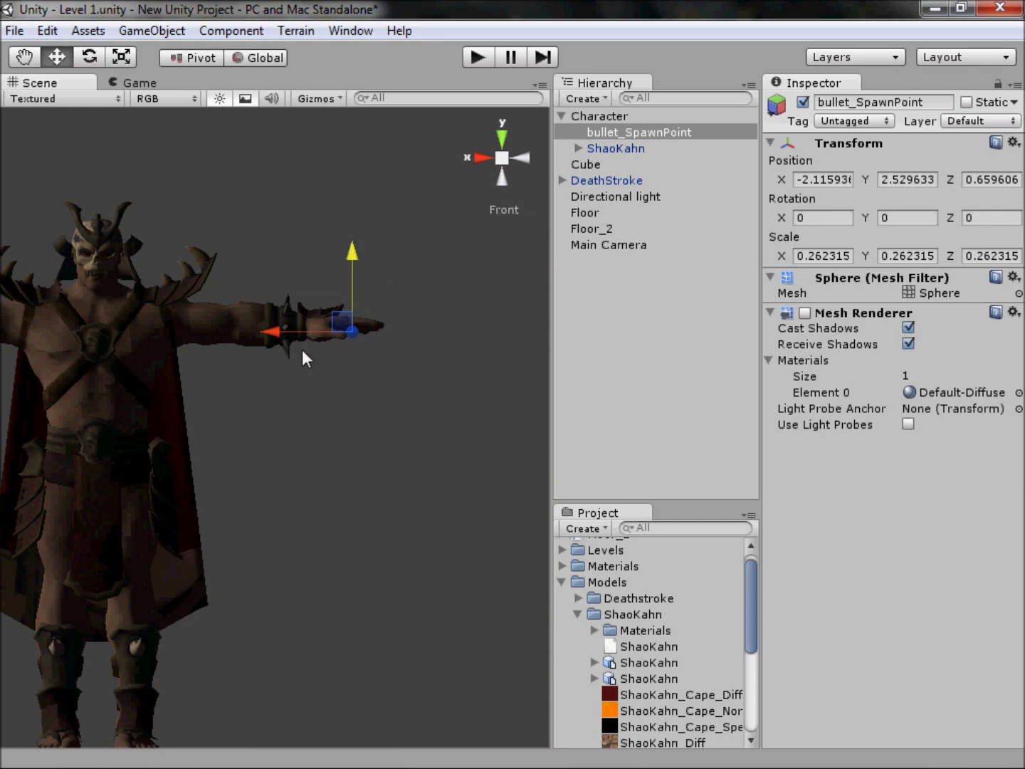
{"action": "left_click_drag", "start_coordinate": [308, 329], "coordinate": [299, 329]}
{"action": "left_click", "coordinate": [489, 59]}
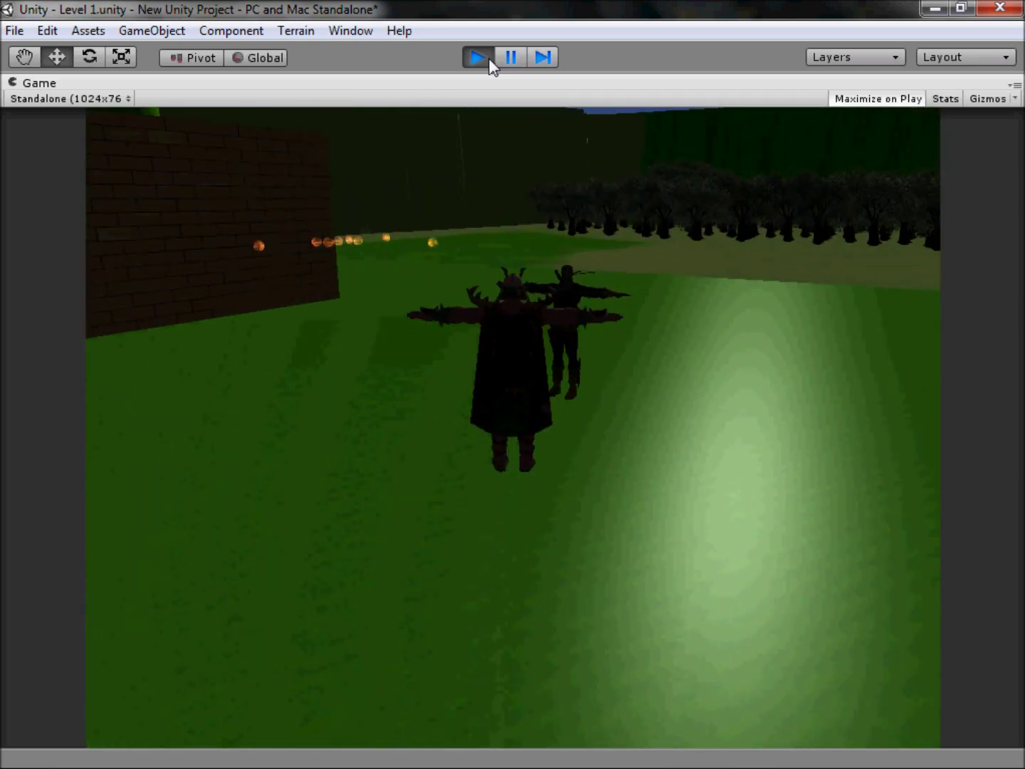
Stop the test, switch the scene to perspective, then run and stop the game once more.
{"action": "left_click", "coordinate": [478, 57]}
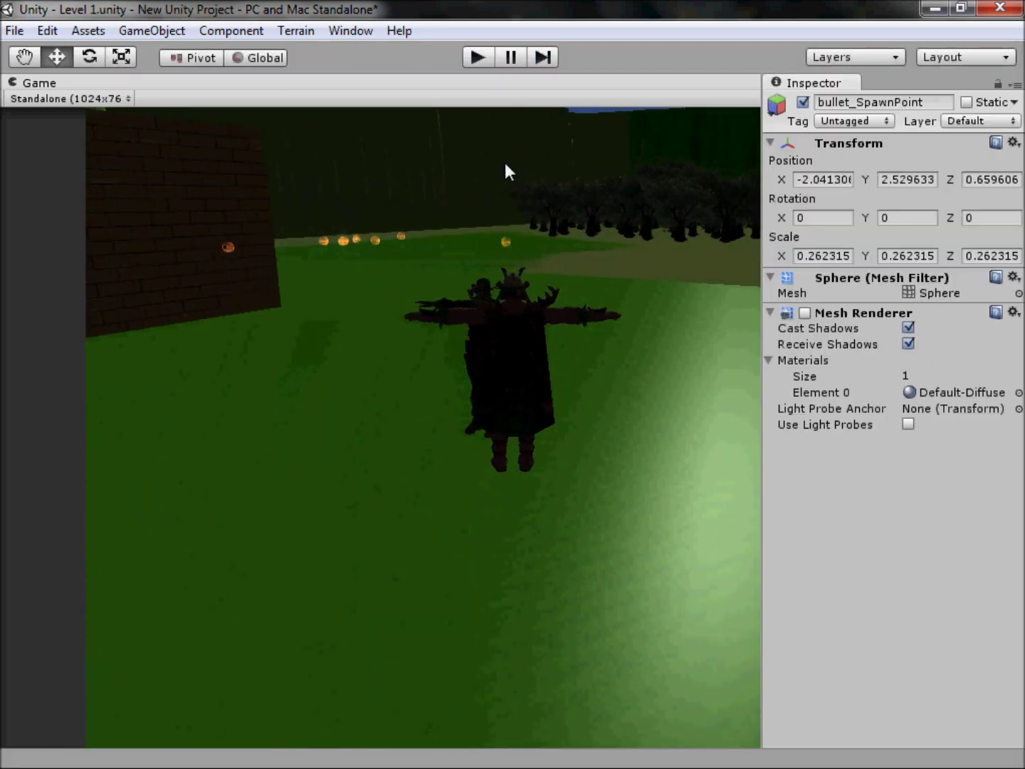
{"action": "left_click", "coordinate": [502, 176]}
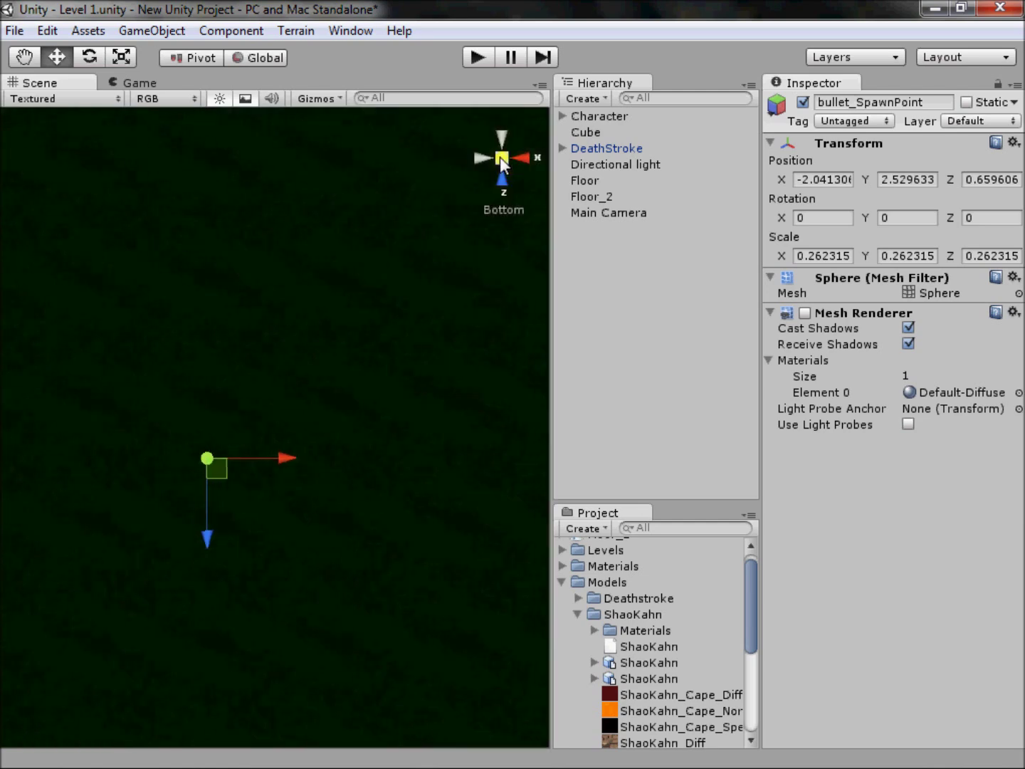
{"action": "left_click", "coordinate": [501, 154]}
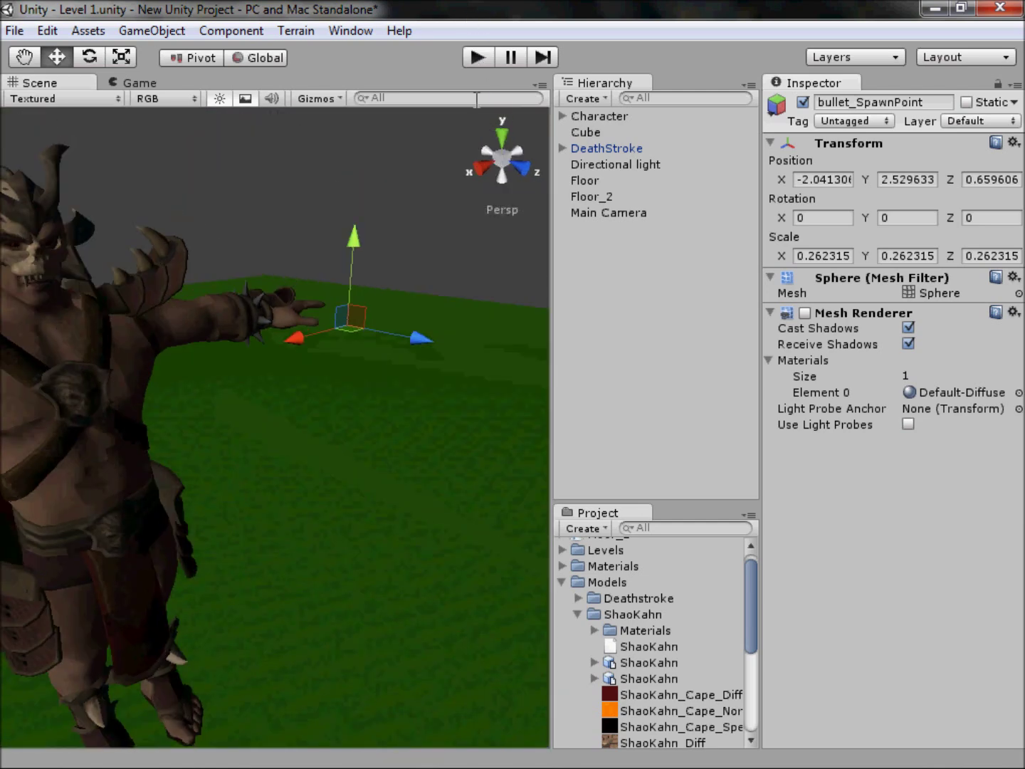
{"action": "left_click", "coordinate": [467, 66]}
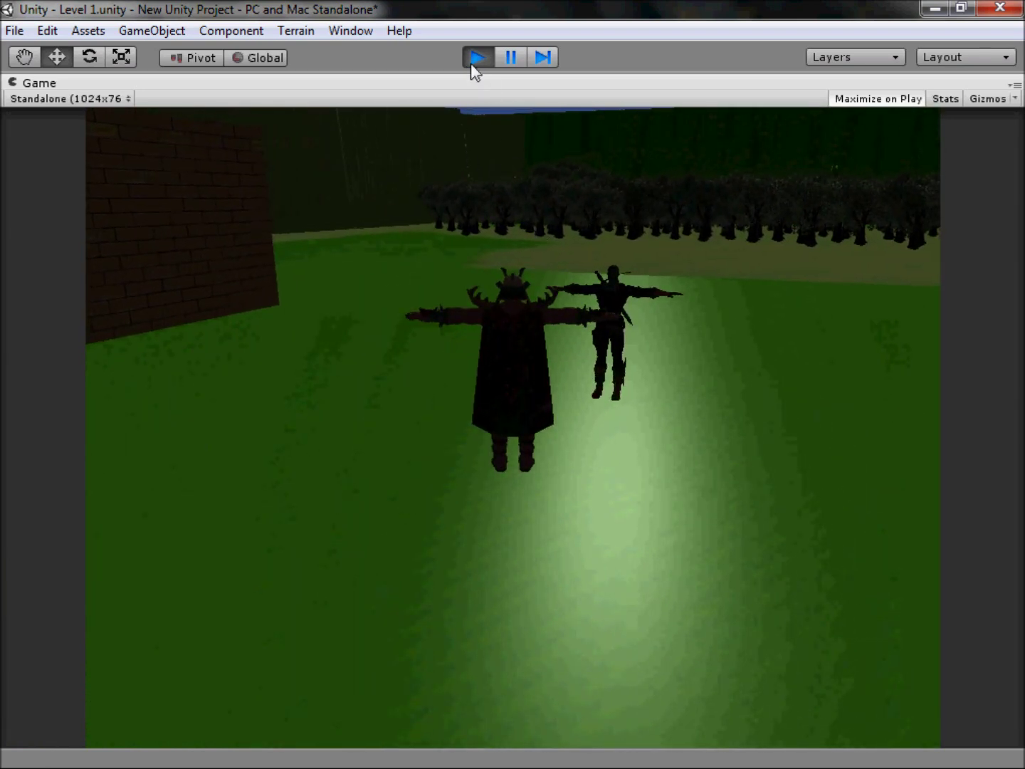
{"action": "left_click", "coordinate": [473, 60]}
{"action": "scroll", "coordinate": [356, 245], "scroll_direction": "down", "scroll_amount": 6}
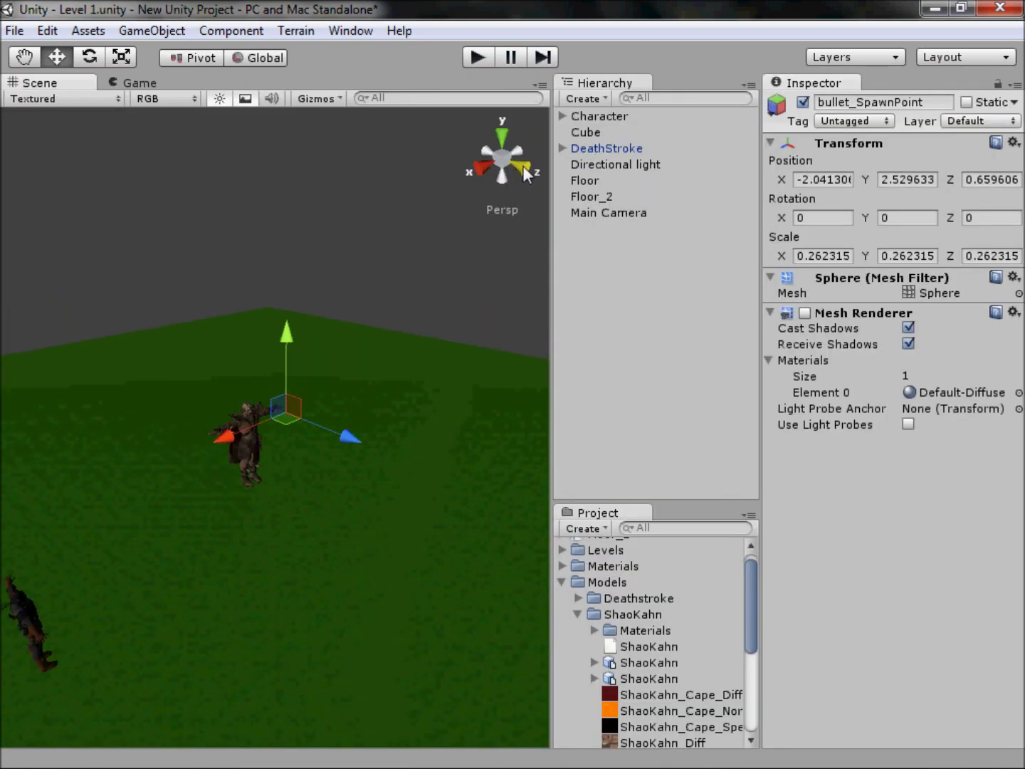
Raise the Directional light slightly higher above the scene.
{"action": "left_click", "coordinate": [525, 173]}
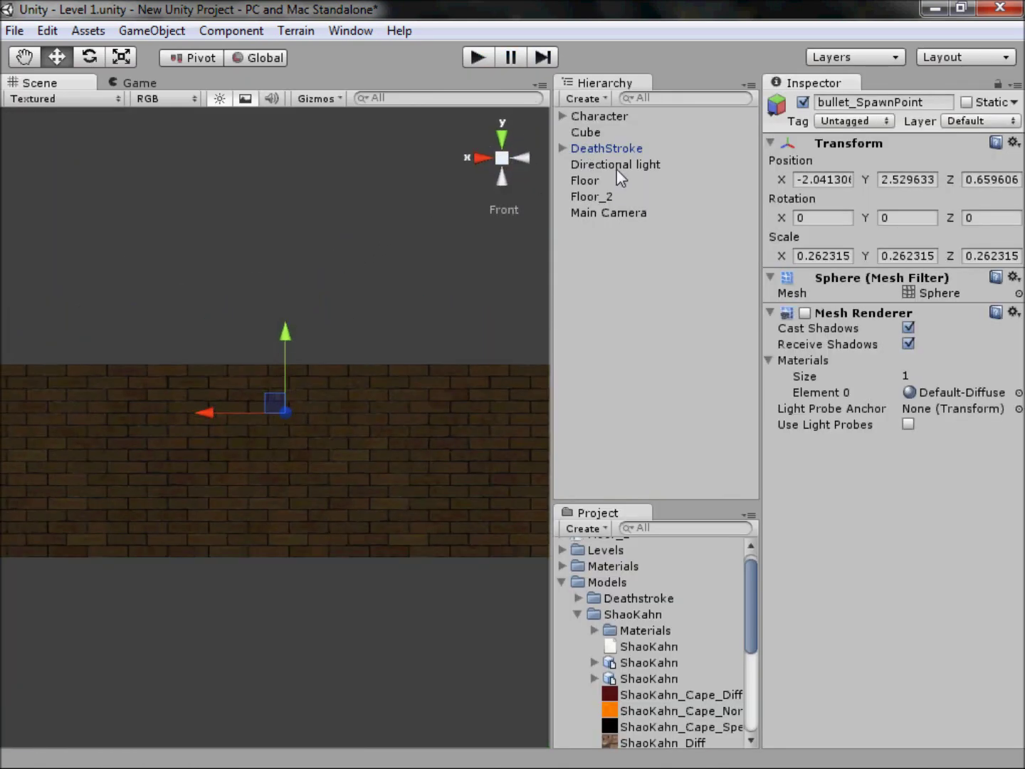
{"action": "left_click", "coordinate": [617, 166]}
{"action": "left_click_drag", "start_coordinate": [207, 365], "coordinate": [231, 164]}
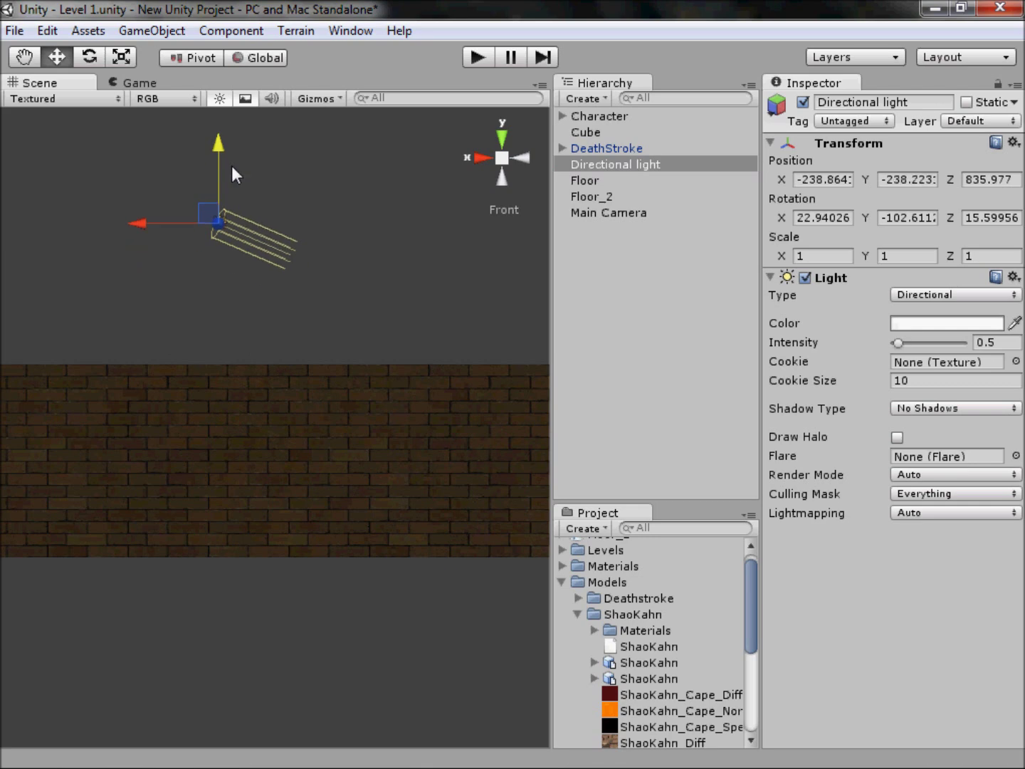
{"action": "left_click", "coordinate": [503, 157]}
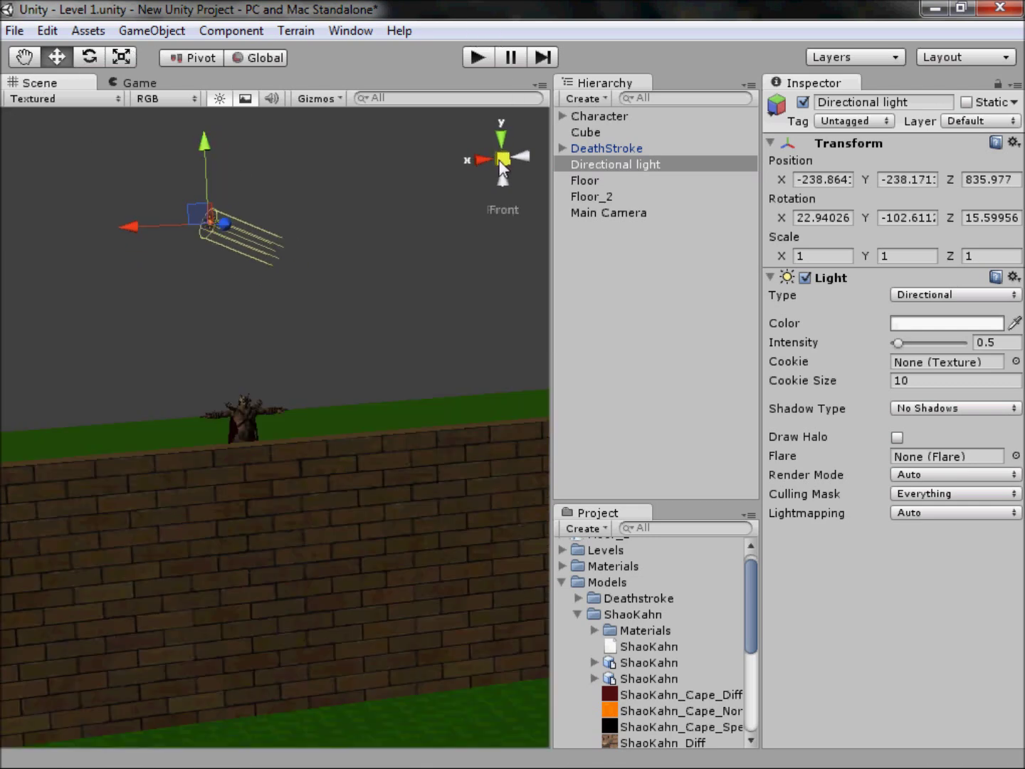
{"action": "left_click_drag", "start_coordinate": [499, 159], "coordinate": [185, 326], "text": "alt"}
Rotate the light to aim it down at the ground near the characters.
{"action": "left_click", "coordinate": [89, 58]}
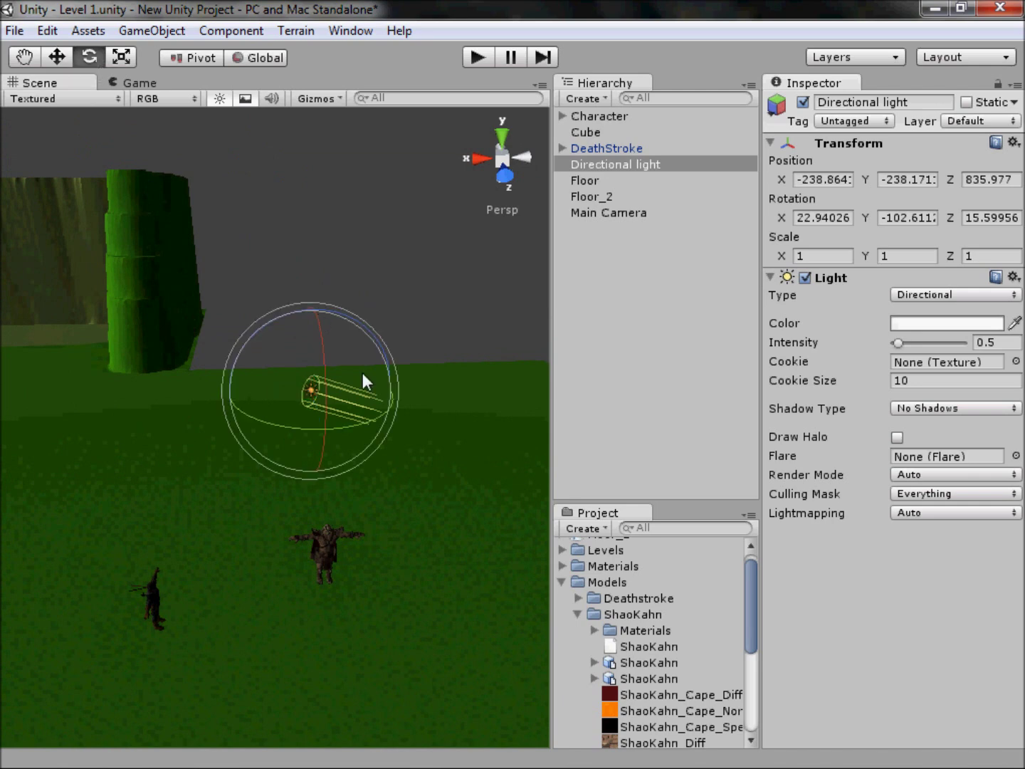
{"action": "left_click_drag", "start_coordinate": [380, 345], "coordinate": [398, 358]}
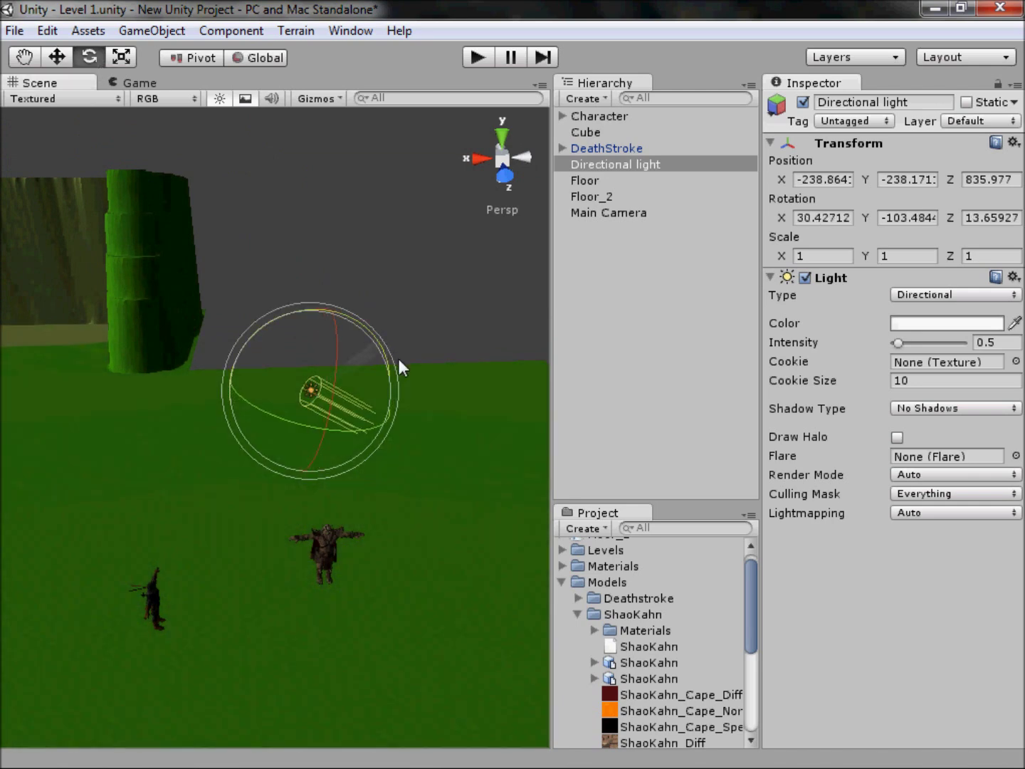
{"action": "left_click_drag", "start_coordinate": [379, 422], "coordinate": [66, 463]}
{"action": "scroll", "coordinate": [302, 387], "scroll_direction": "down", "scroll_amount": 2}
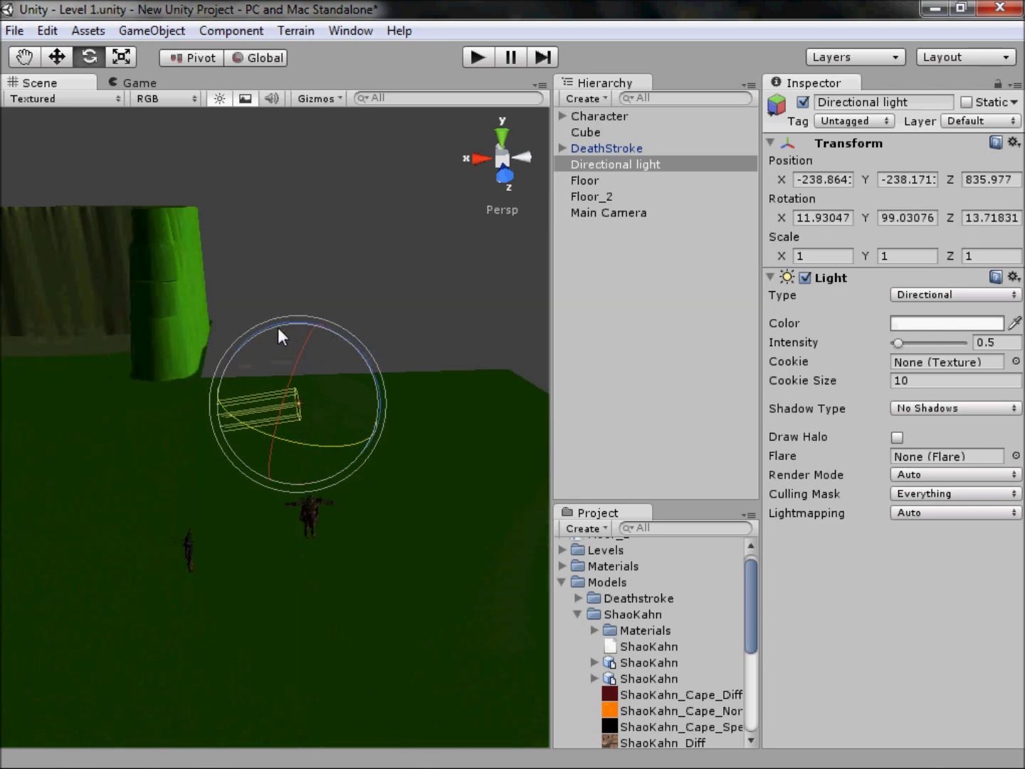
{"action": "left_click_drag", "start_coordinate": [277, 327], "coordinate": [226, 343]}
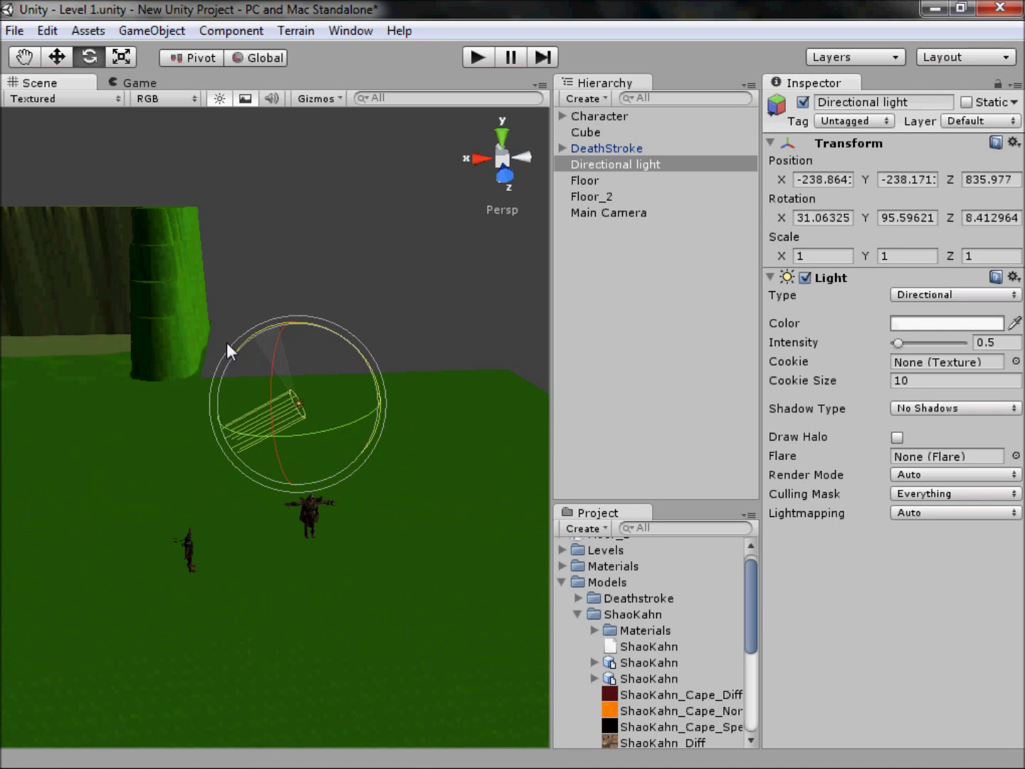
Run the game to check the new lighting, then stop and move the scene camera toward the wall.
{"action": "left_click", "coordinate": [476, 57]}
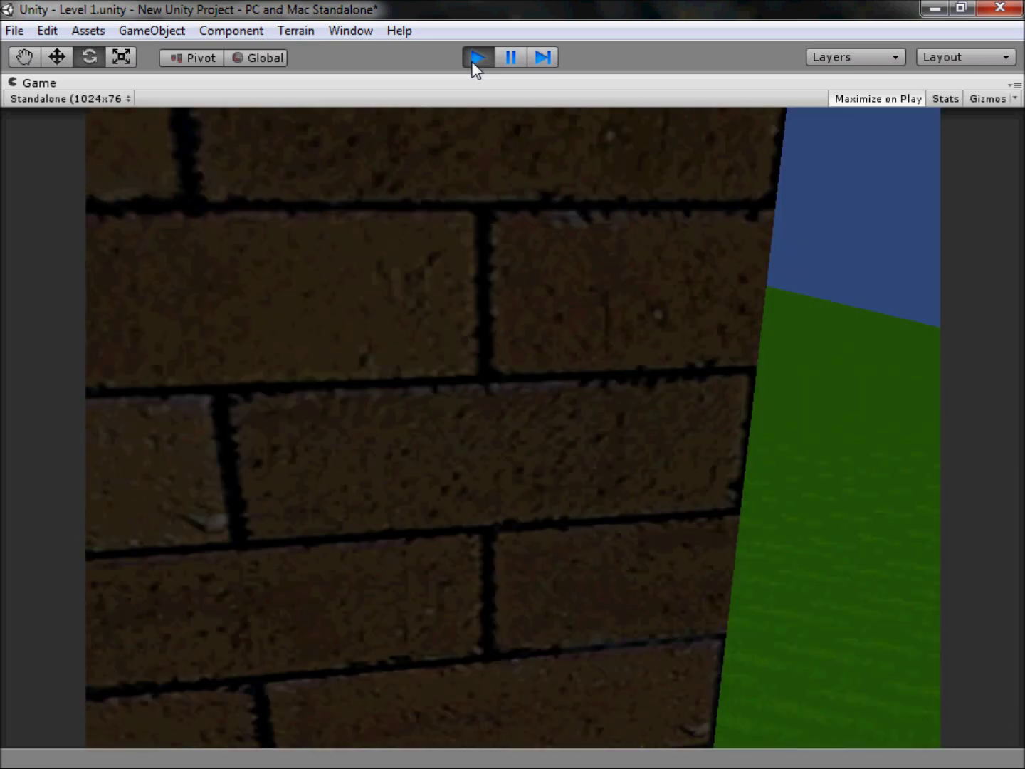
{"action": "left_click", "coordinate": [489, 57]}
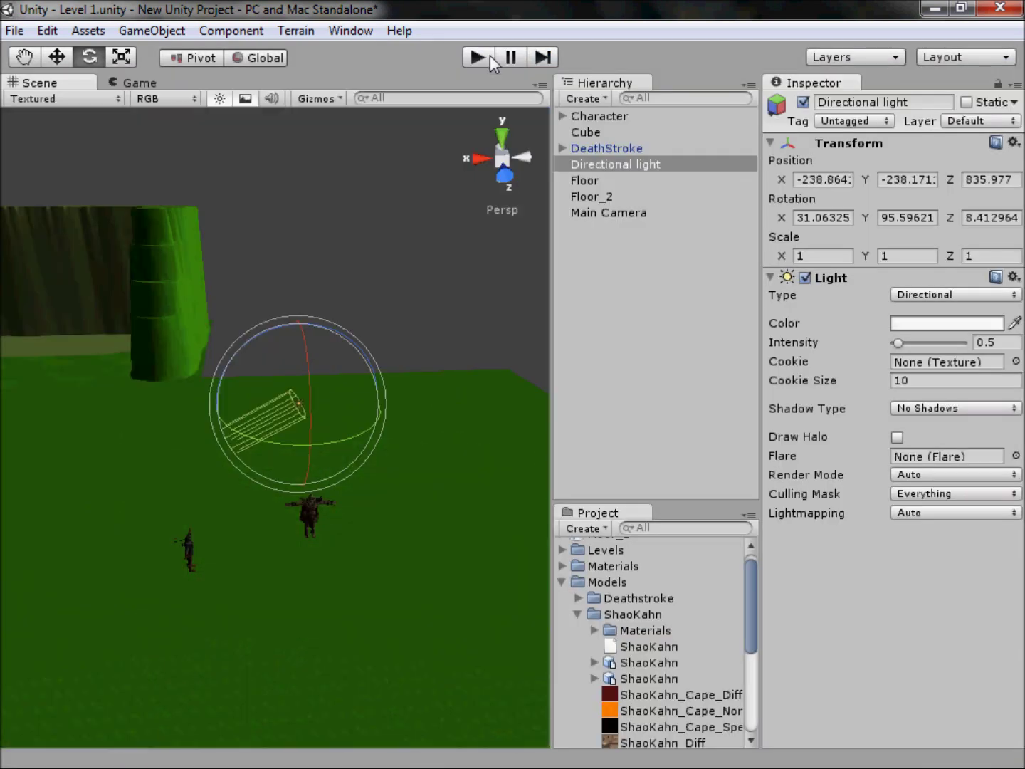
{"action": "left_click", "coordinate": [293, 247]}
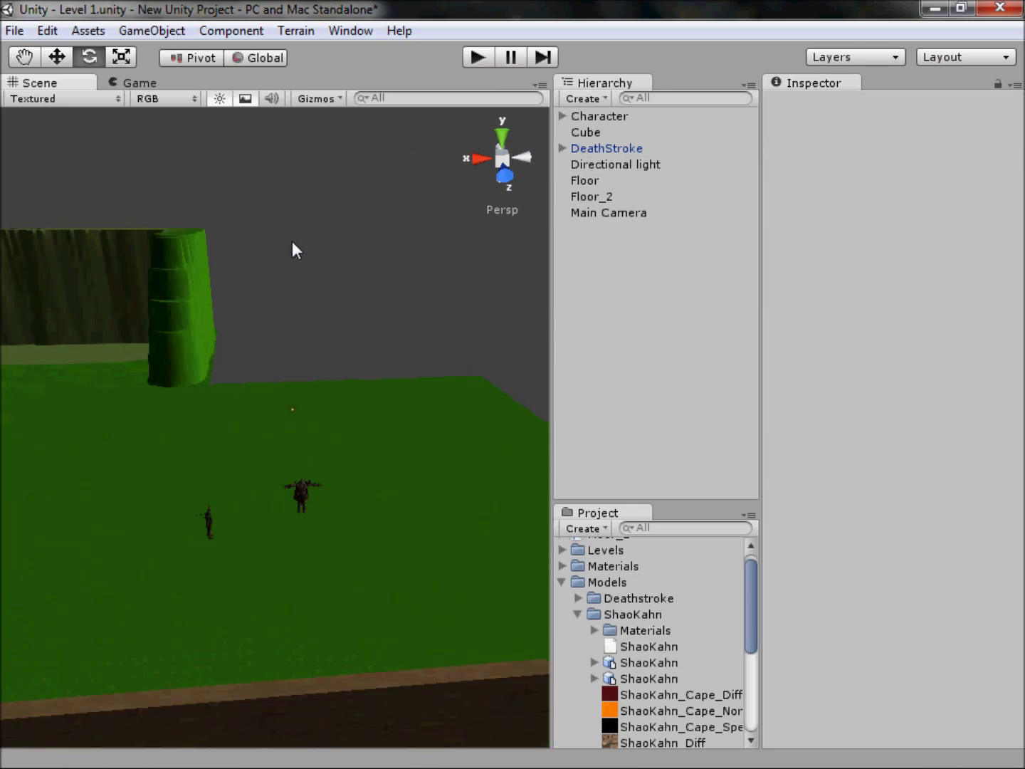
{"action": "right_click_drag", "start_coordinate": [292, 247], "coordinate": [123, 379]}
Browse the BVH animation page, selecting part of its description and the first animation names.
{"action": "left_click", "coordinate": [80, 753]}
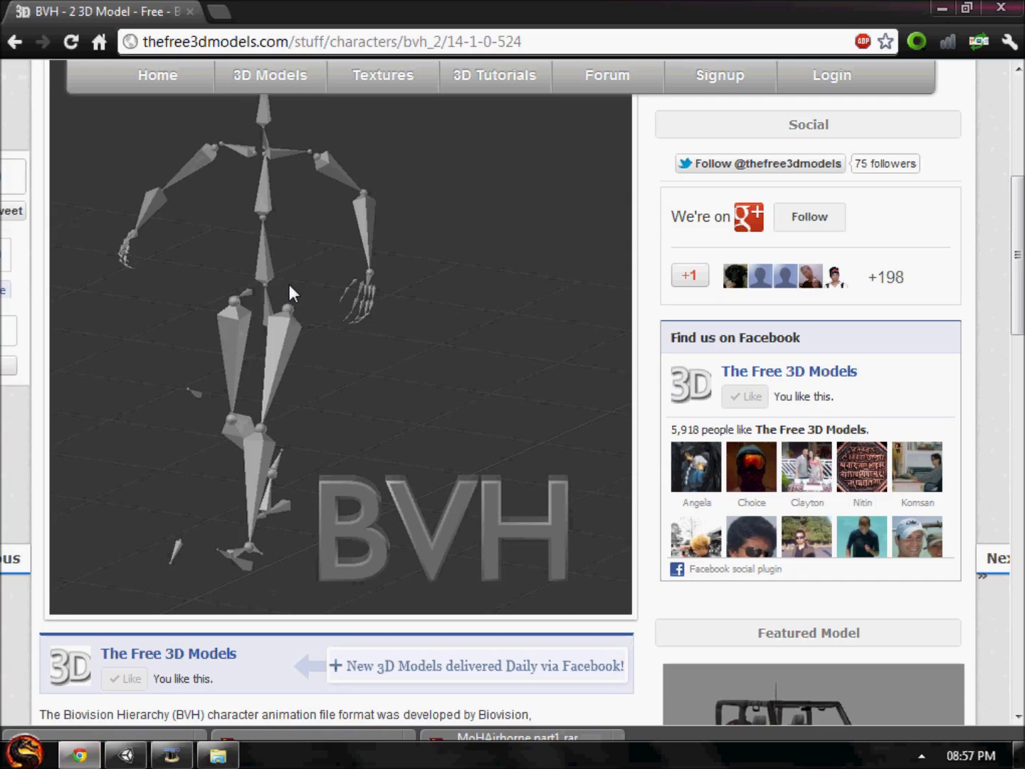
{"action": "scroll", "coordinate": [437, 320], "scroll_direction": "up", "scroll_amount": 5}
{"action": "scroll", "coordinate": [426, 329], "scroll_direction": "down", "scroll_amount": 5}
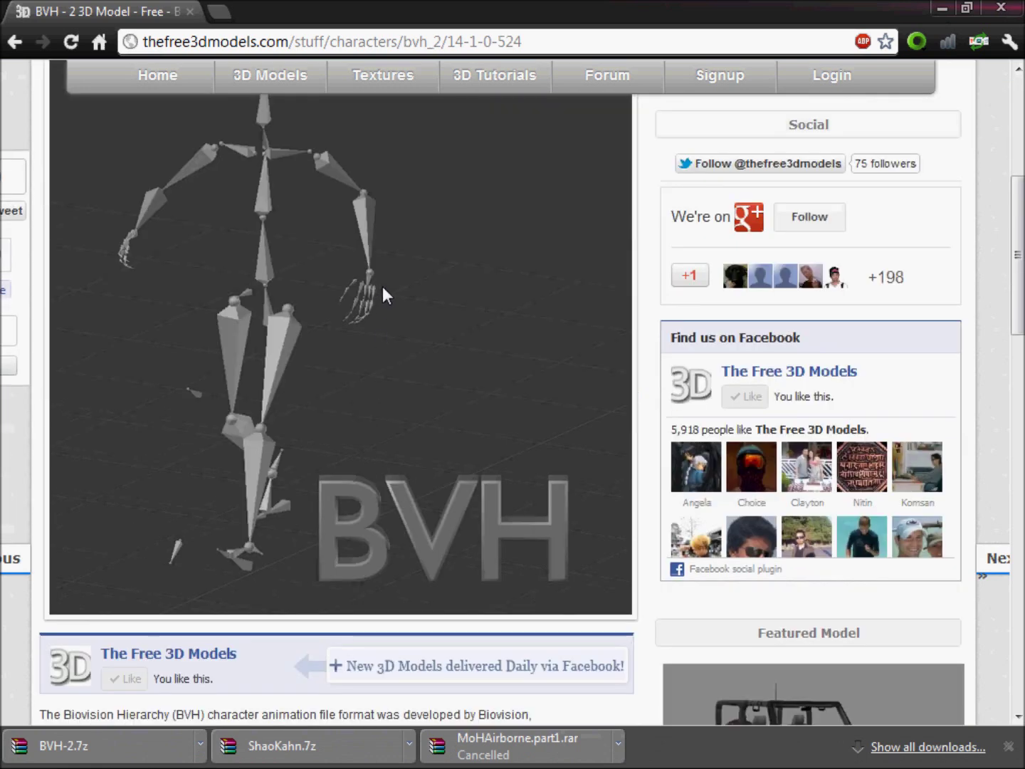
{"action": "scroll", "coordinate": [383, 287], "scroll_direction": "down", "scroll_amount": 3}
{"action": "scroll", "coordinate": [382, 285], "scroll_direction": "down", "scroll_amount": 3}
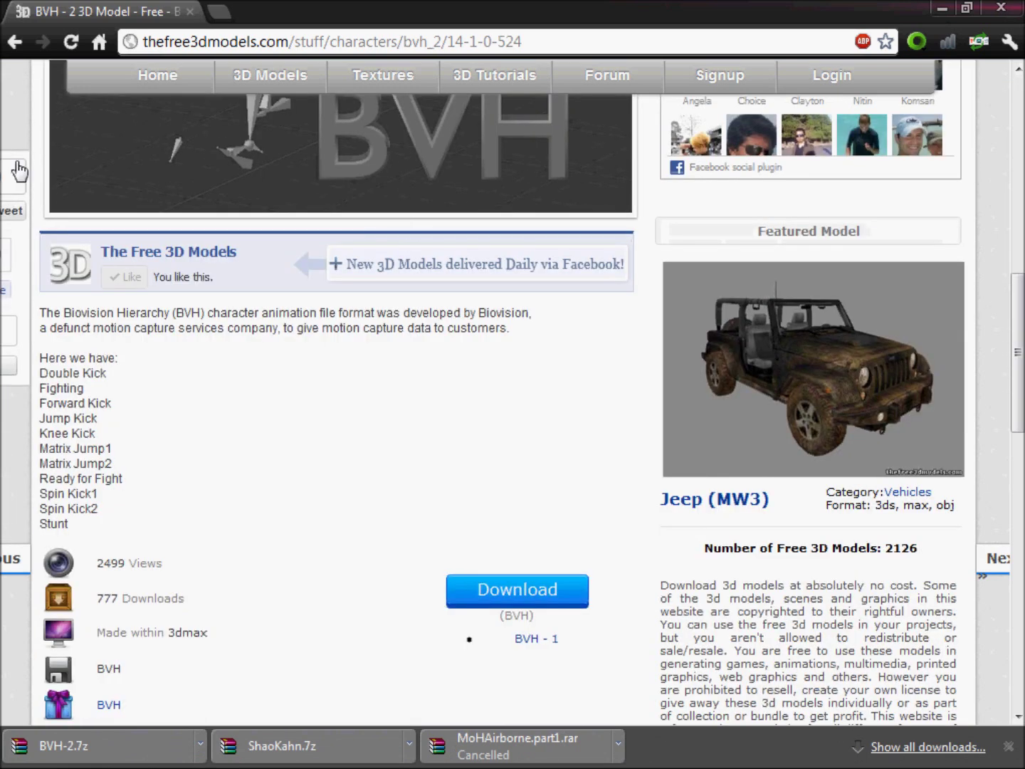
{"action": "left_click_drag", "start_coordinate": [62, 313], "coordinate": [413, 314]}
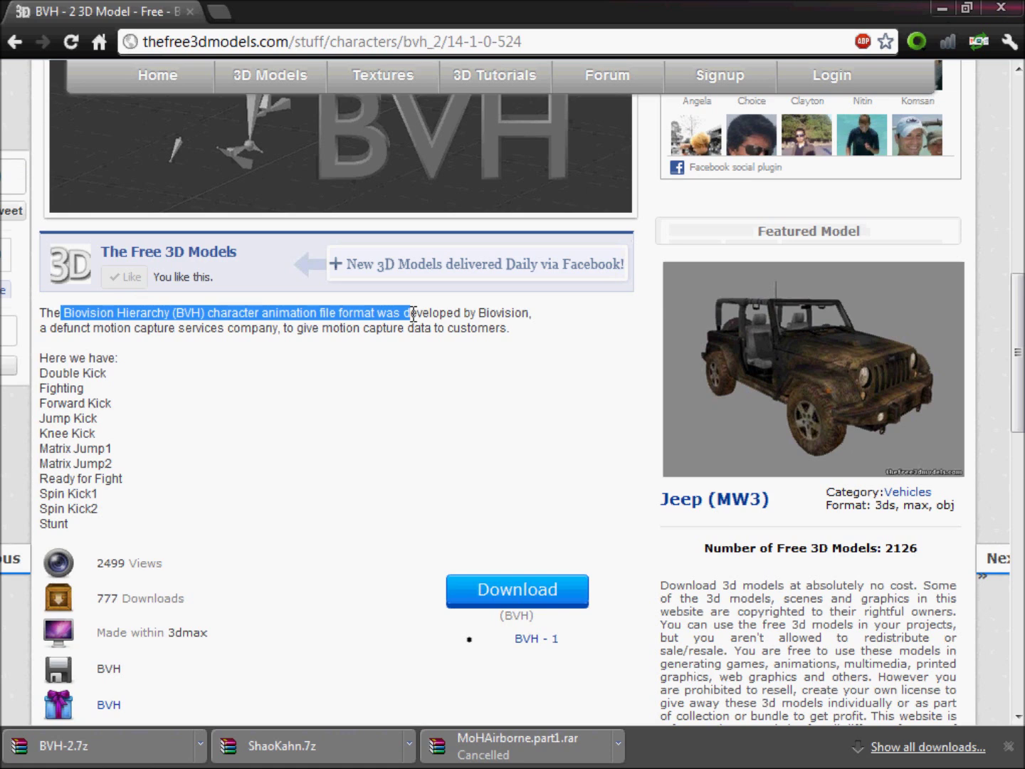
{"action": "left_click_drag", "start_coordinate": [63, 373], "coordinate": [100, 403]}
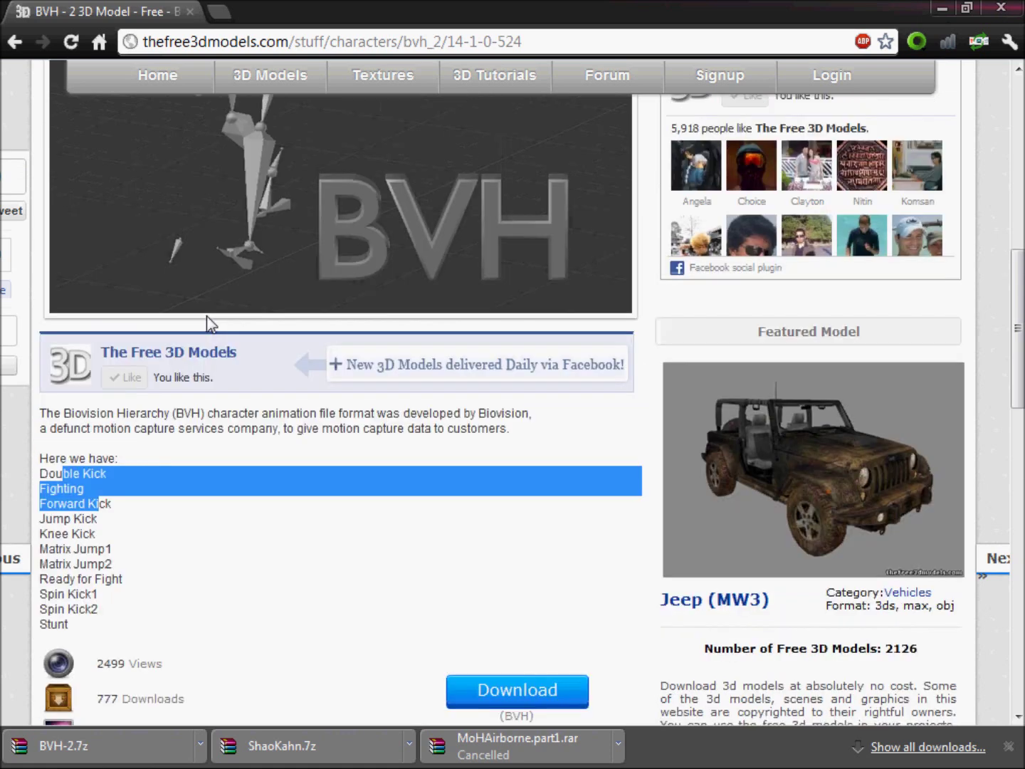
{"action": "scroll", "coordinate": [426, 292], "scroll_direction": "up", "scroll_amount": 11}
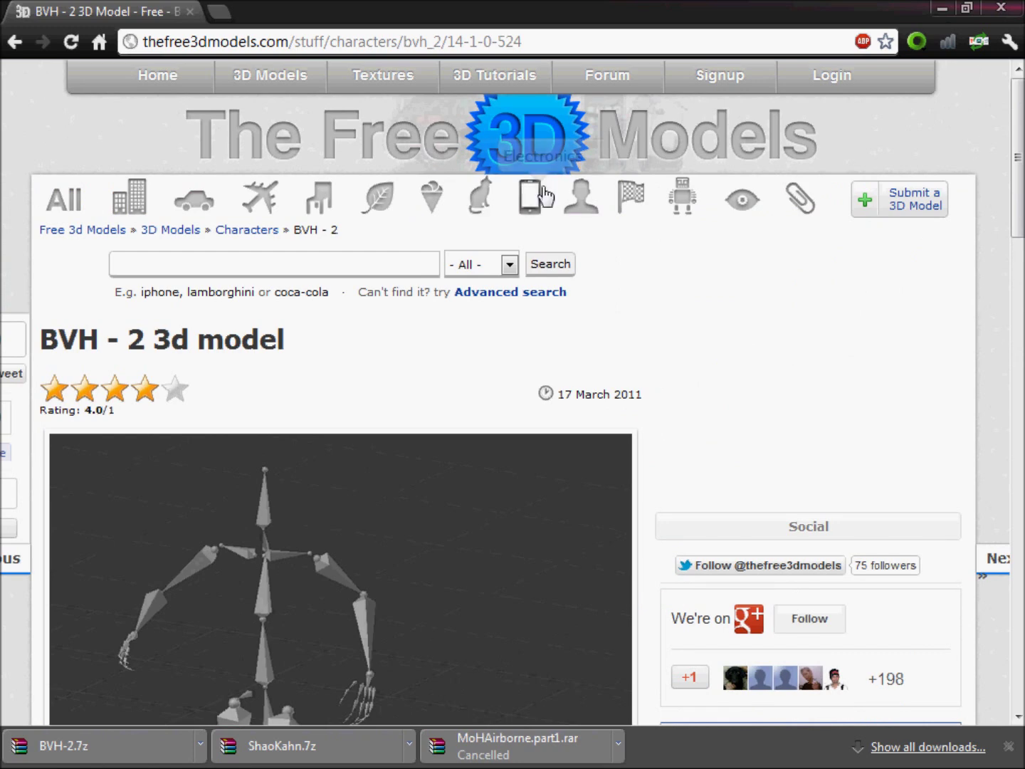
Open the Architecture 3D Models listing, then return to Unity's scene view.
{"action": "left_click", "coordinate": [138, 212]}
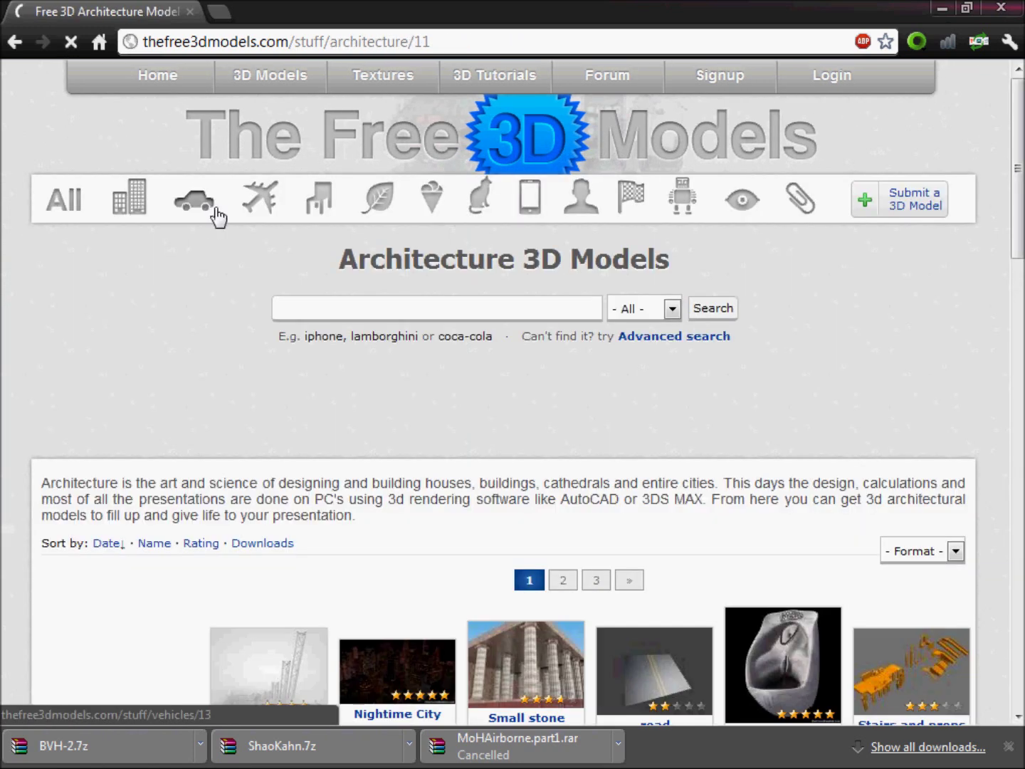
{"action": "scroll", "coordinate": [258, 220], "scroll_direction": "down", "scroll_amount": 1}
{"action": "scroll", "coordinate": [456, 317], "scroll_direction": "down", "scroll_amount": 3}
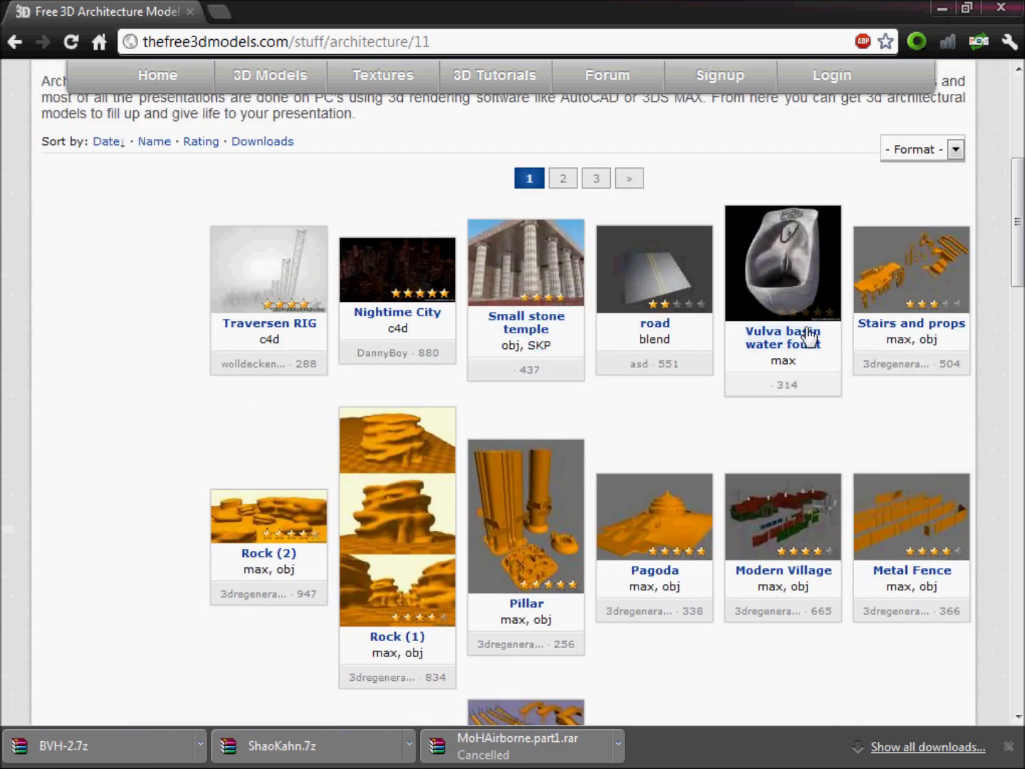
{"action": "scroll", "coordinate": [686, 325], "scroll_direction": "up", "scroll_amount": 4}
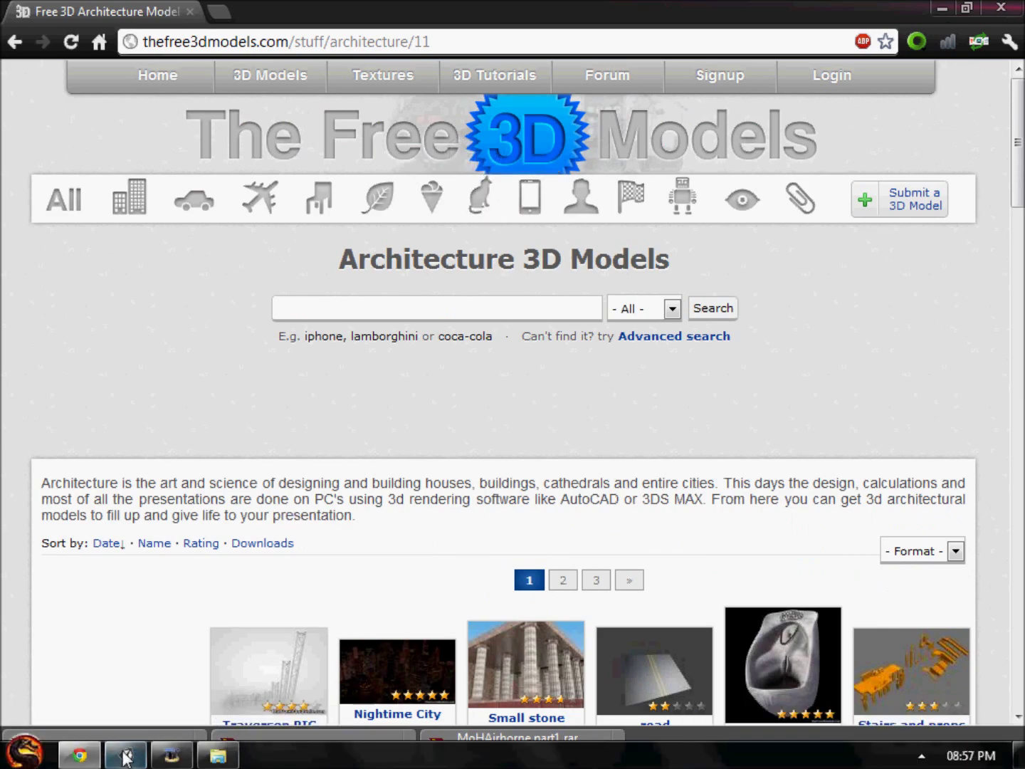
{"action": "left_click", "coordinate": [126, 754]}
{"action": "right_click_drag", "start_coordinate": [358, 438], "coordinate": [421, 413]}
Zoom out over the walled level, then run the game with Shao Kahn as the player.
{"action": "scroll", "coordinate": [438, 414], "scroll_direction": "down", "scroll_amount": 3}
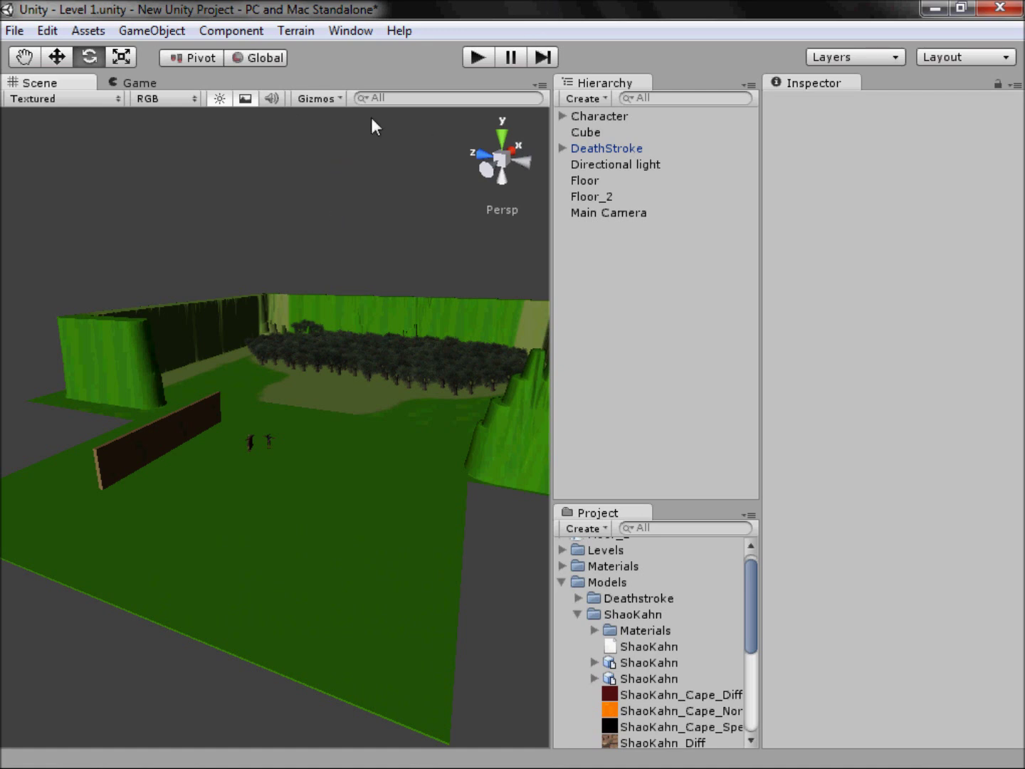
{"action": "left_click", "coordinate": [476, 59]}
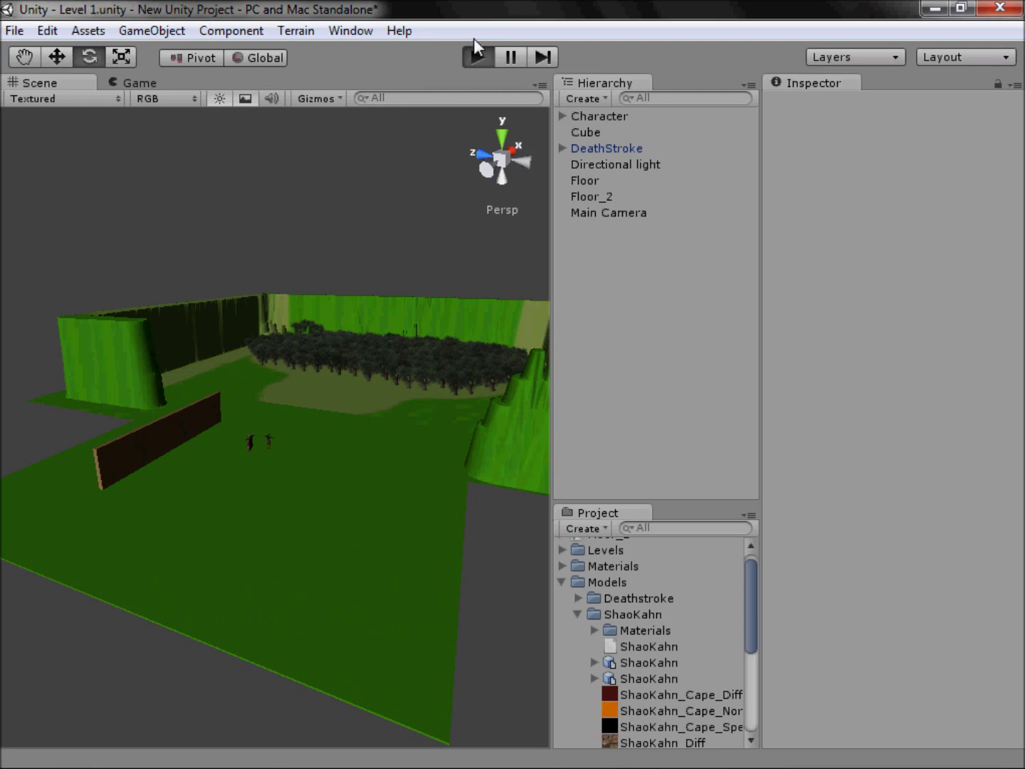